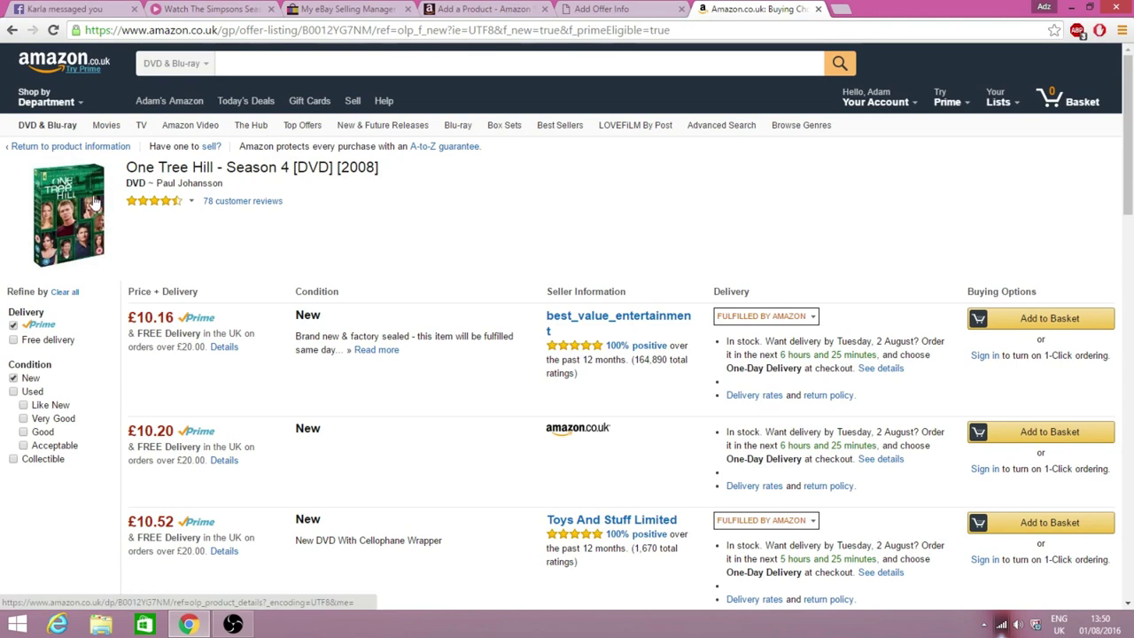
Examine the Amazon Bestsellers Rank in the product details of the One Tree Hill - Season 4 DVD page.
{"action": "scroll", "coordinate": [443, 303], "scroll_direction": "down", "scroll_amount": 12}
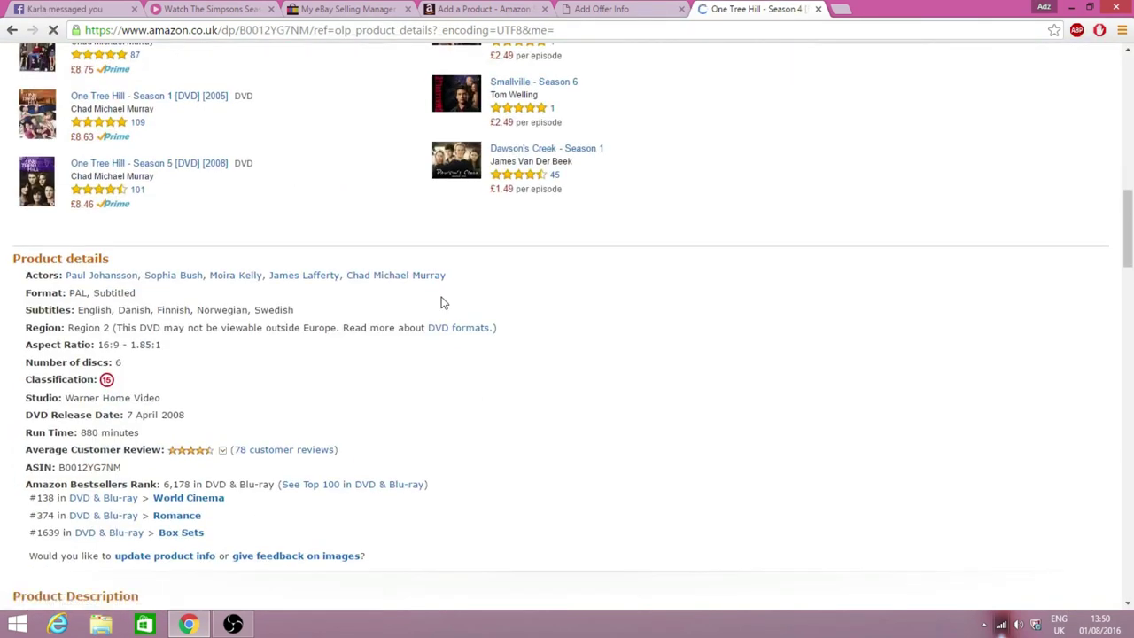
{"action": "scroll", "coordinate": [443, 303], "scroll_direction": "down", "scroll_amount": 2}
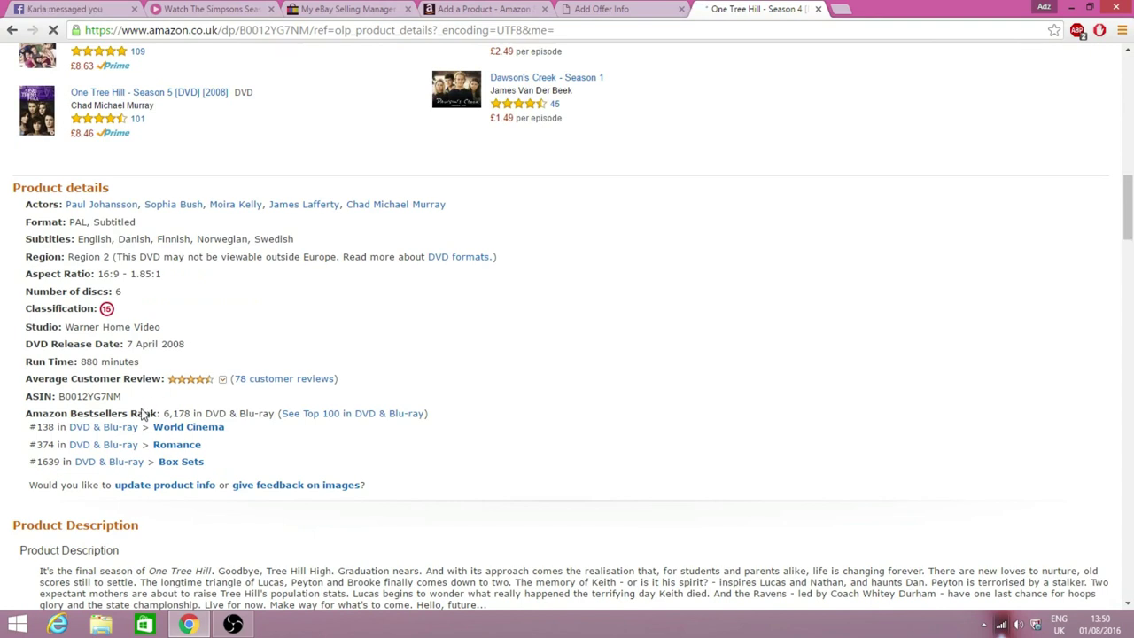
{"action": "left_click_drag", "start_coordinate": [138, 412], "coordinate": [199, 410]}
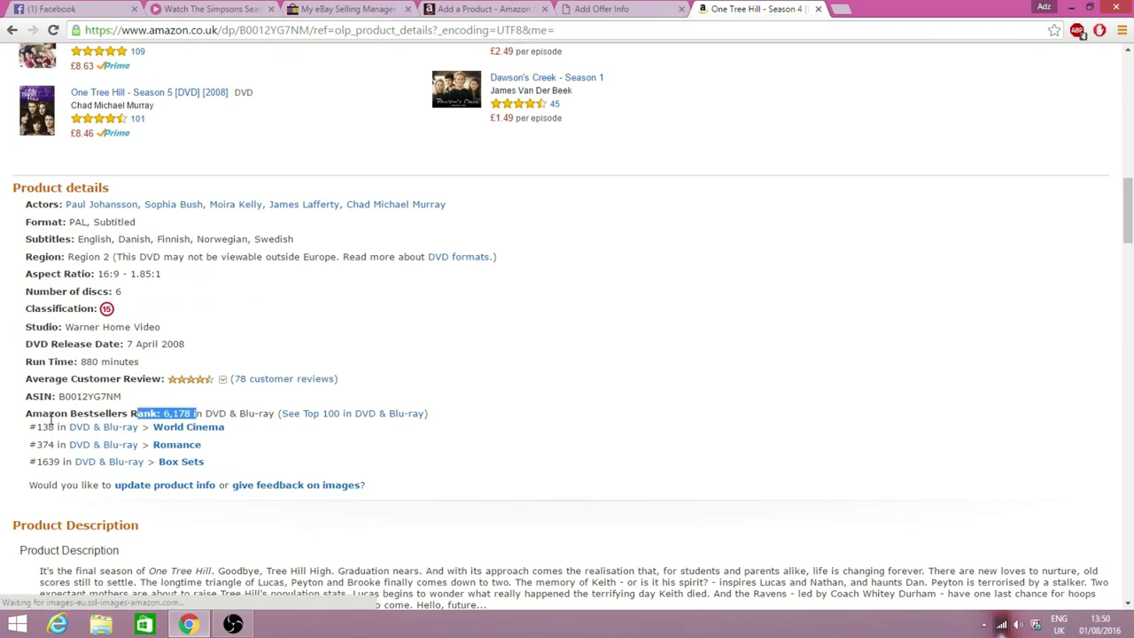
{"action": "left_click", "coordinate": [24, 412]}
{"action": "left_click_drag", "start_coordinate": [26, 412], "coordinate": [274, 414]}
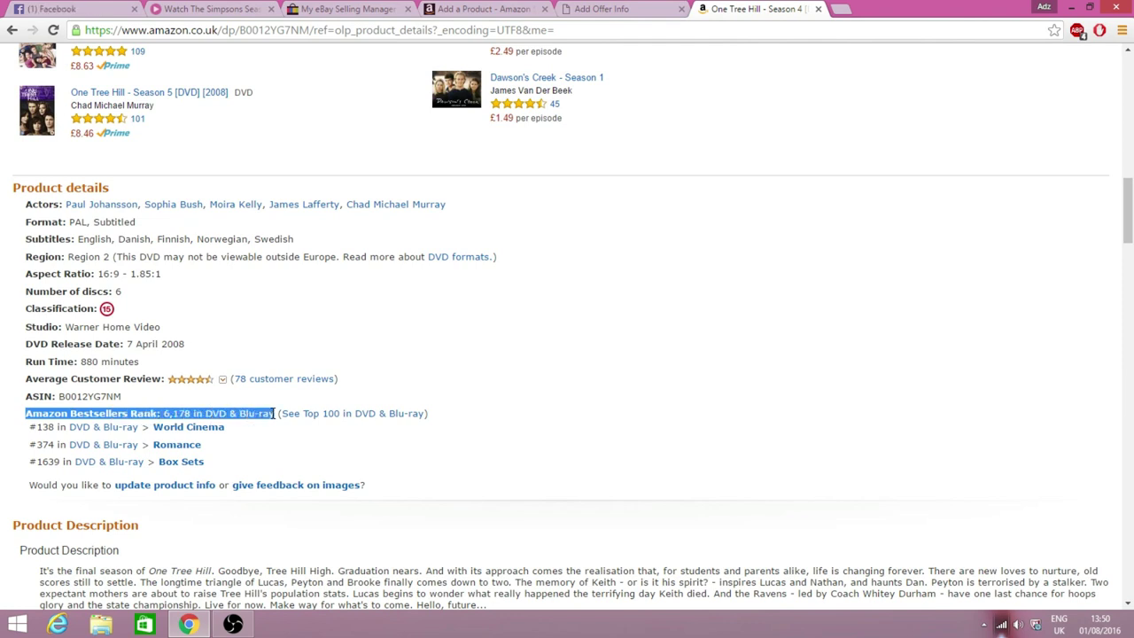
{"action": "left_click", "coordinate": [269, 399]}
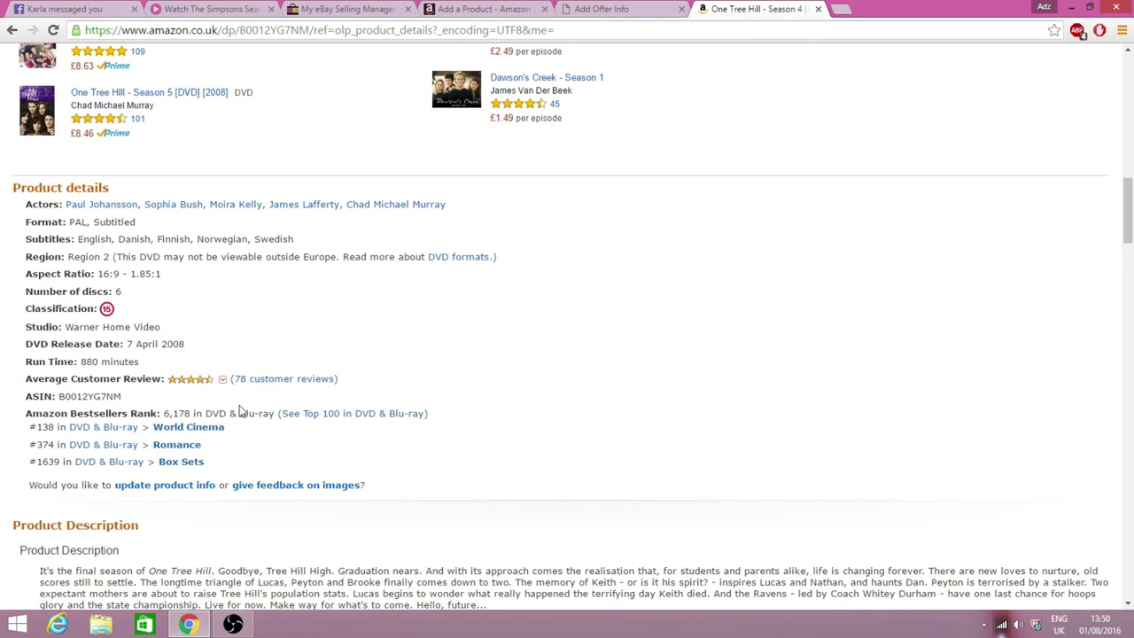
{"action": "left_click_drag", "start_coordinate": [166, 413], "coordinate": [193, 412]}
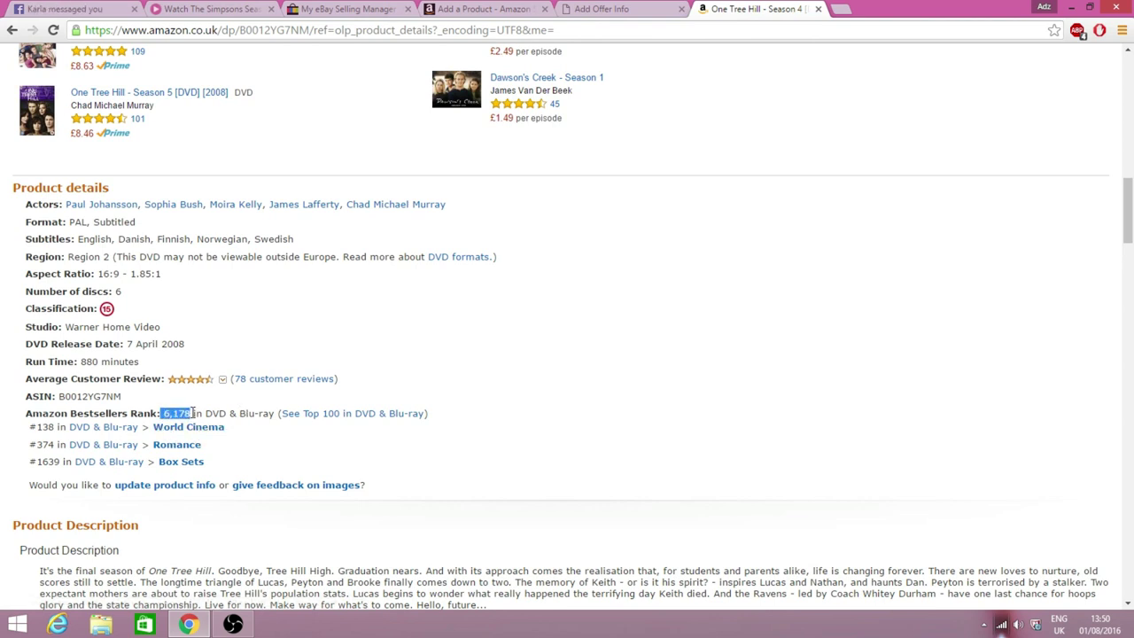
{"action": "left_click", "coordinate": [263, 403]}
{"action": "scroll", "coordinate": [354, 404], "scroll_direction": "up", "scroll_amount": 3}
{"action": "scroll", "coordinate": [350, 405], "scroll_direction": "up", "scroll_amount": 5}
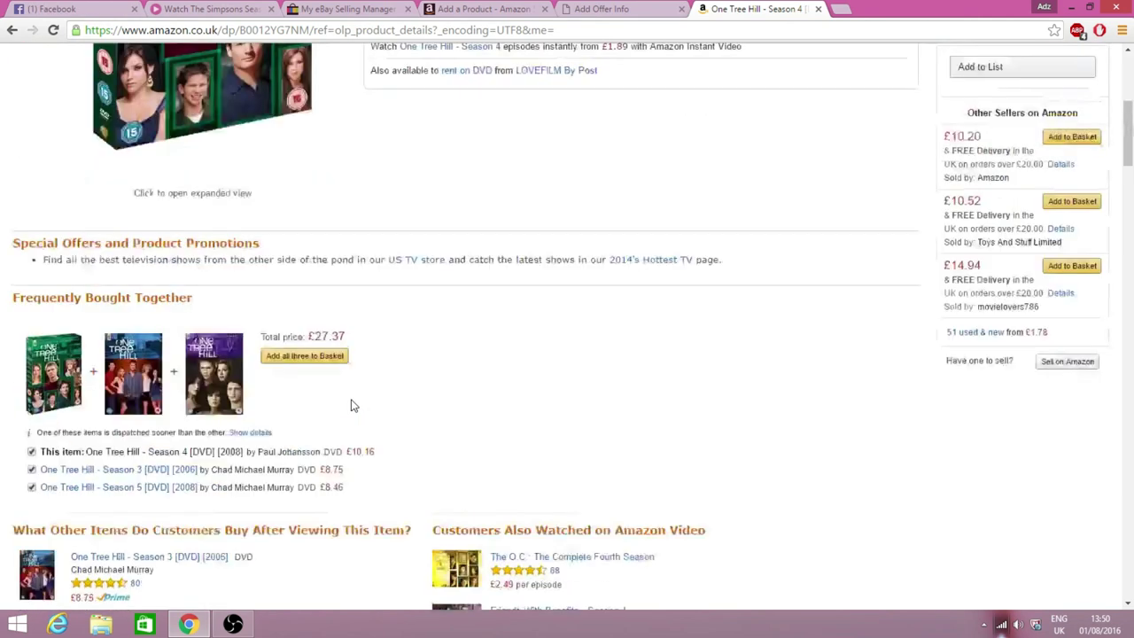
Return to the Add Offer Info form and set the price to £10.99 and the condition to New.
{"action": "left_click", "coordinate": [643, 8]}
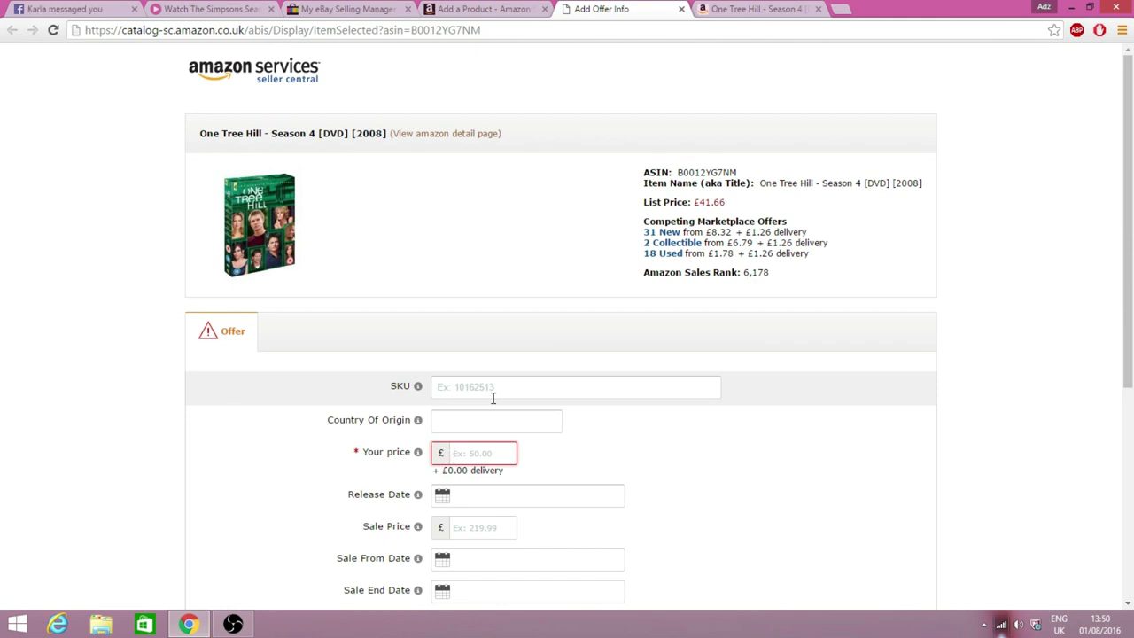
{"action": "type", "text": "10.99"}
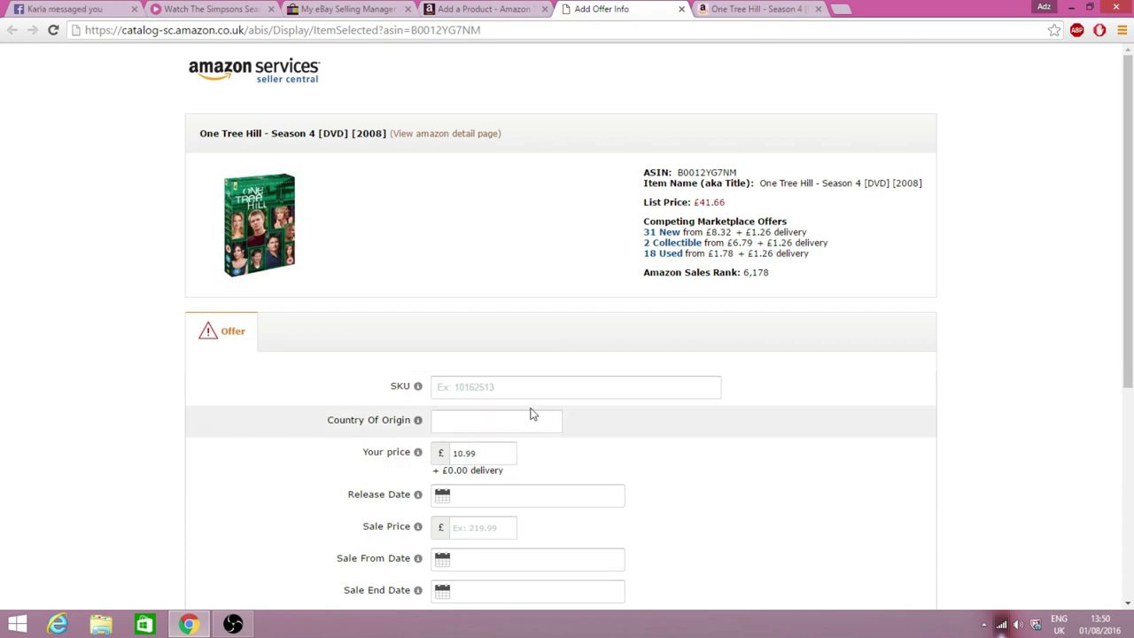
{"action": "scroll", "coordinate": [620, 429], "scroll_direction": "down", "scroll_amount": 2}
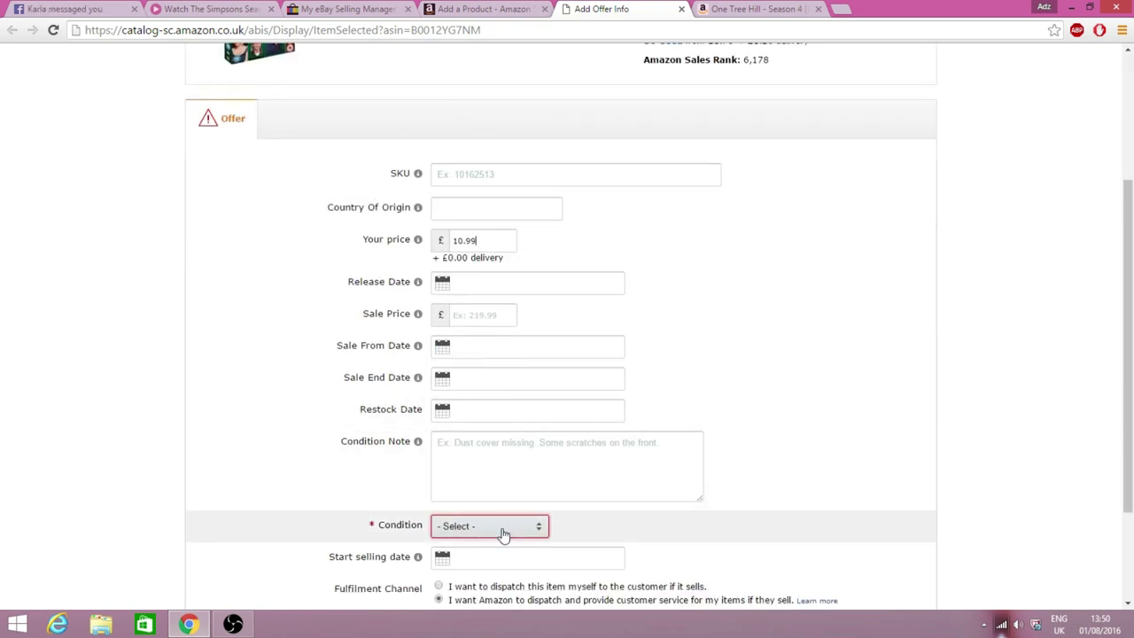
{"action": "left_click", "coordinate": [502, 528]}
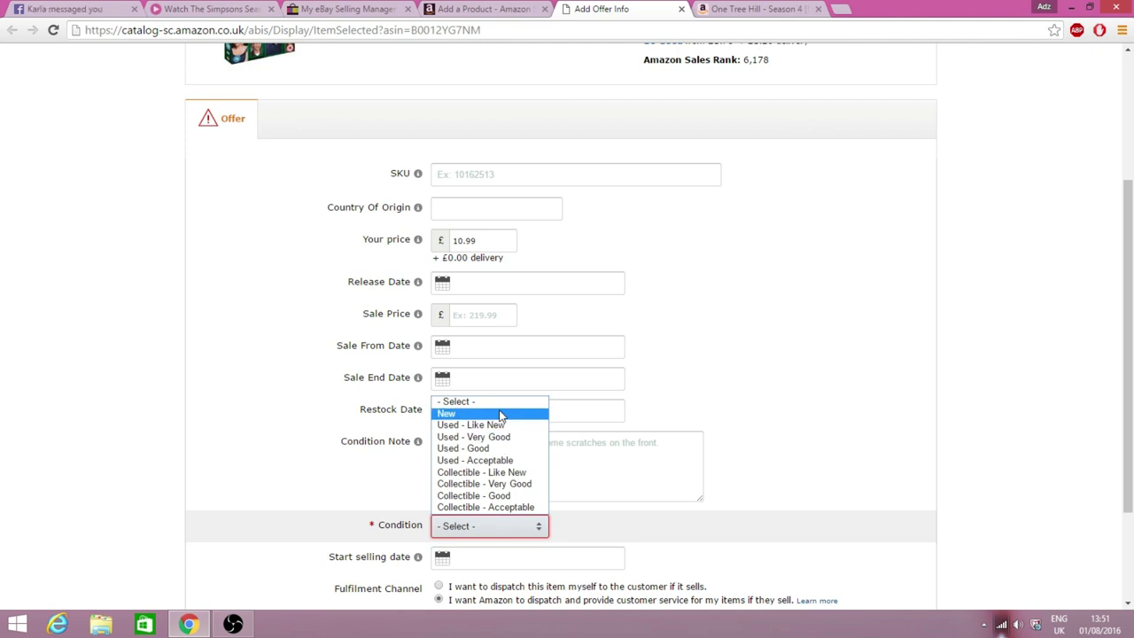
{"action": "left_click", "coordinate": [498, 413]}
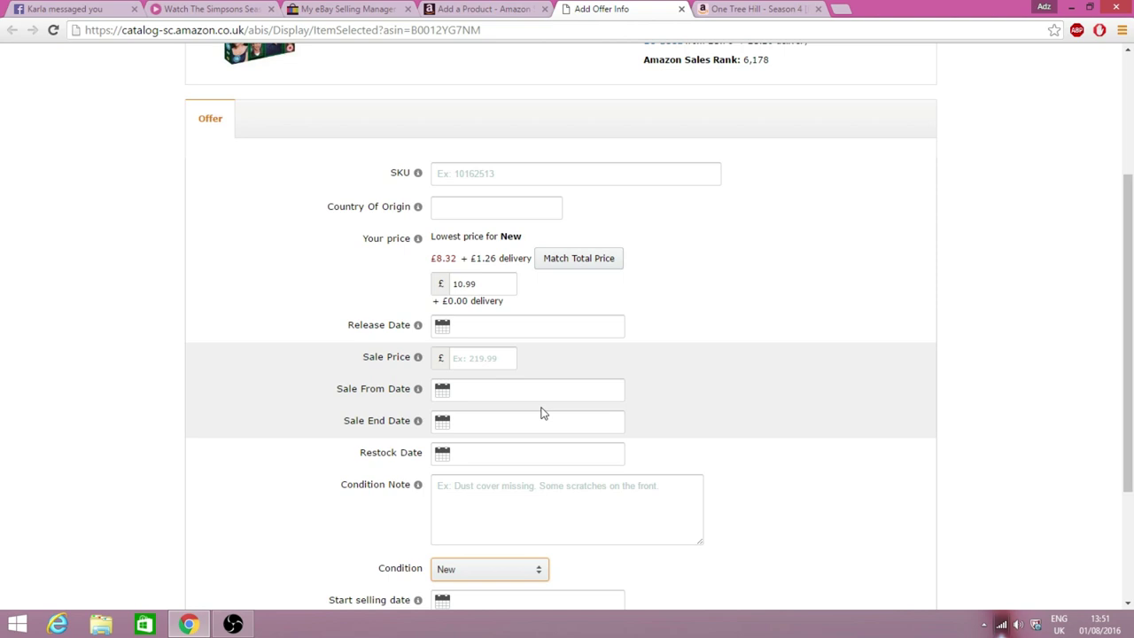
{"action": "left_click", "coordinate": [526, 498]}
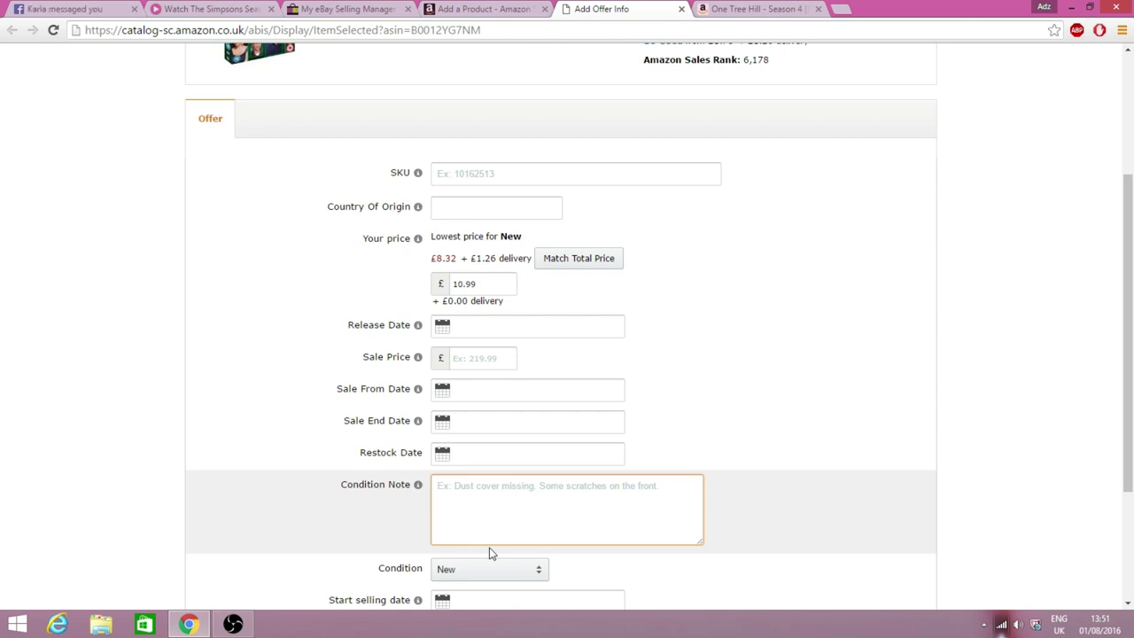
{"action": "type", "text": "Item"}
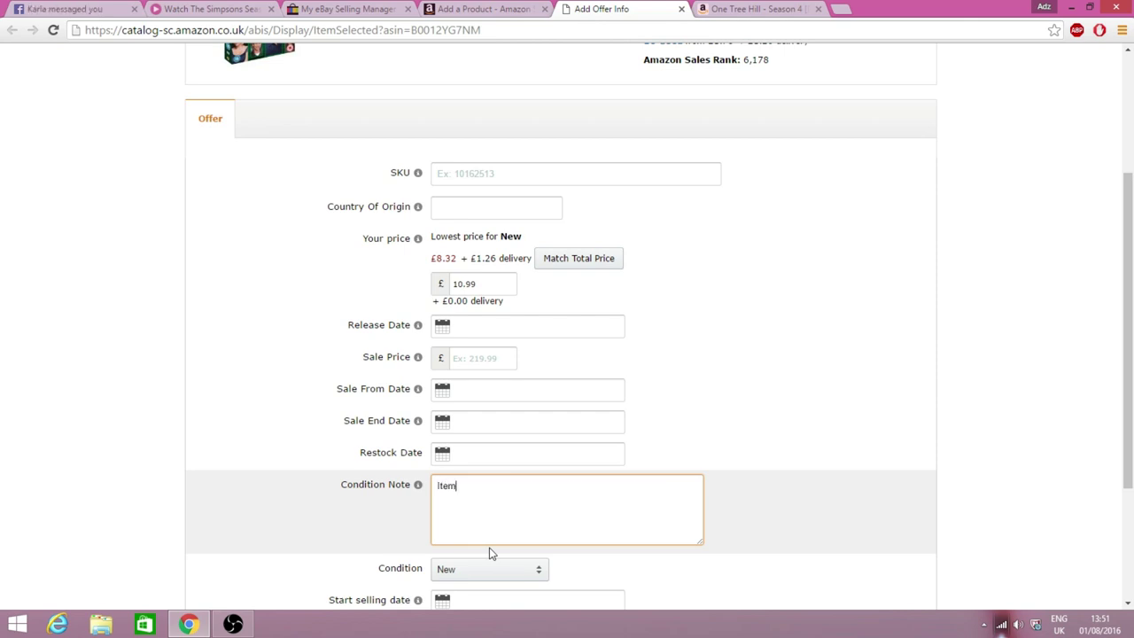
{"action": "type", "text": " has a minor rip to seal measurin"}
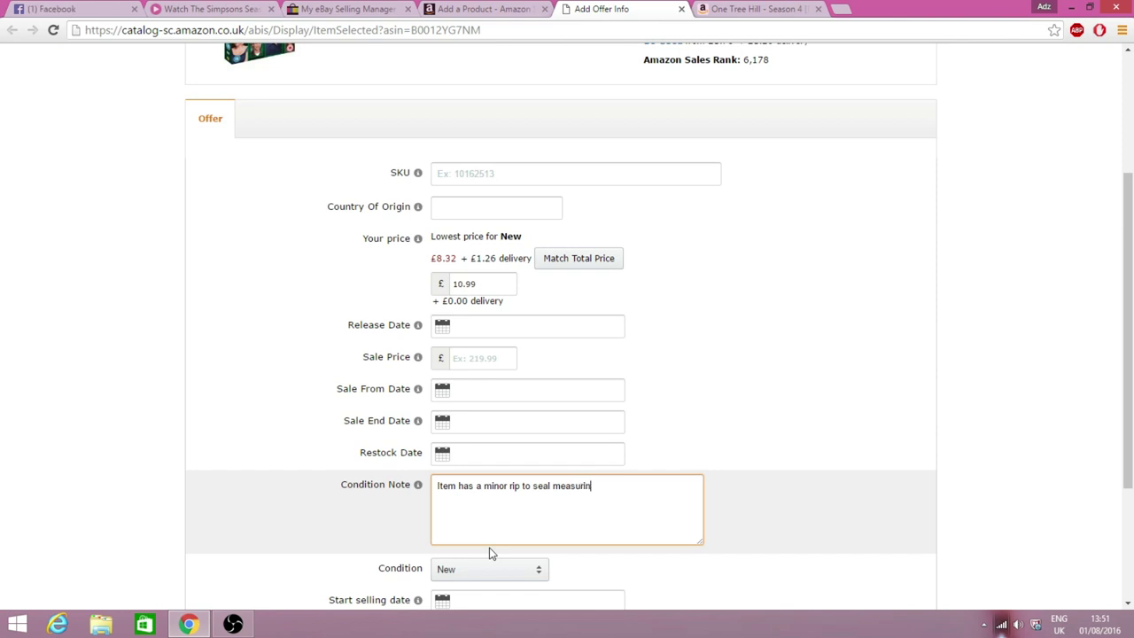
{"action": "type", "text": "g 3mm"}
{"action": "key", "text": "BackSpace"}
{"action": "key", "text": "BackSpace"}
{"action": "key", "text": "BackSpace"}
{"action": "key", "text": "BackSpace"}
{"action": "key", "text": "BackSpace"}
{"action": "key", "text": "BackSpace"}
{"action": "key", "text": "BackSpace"}
{"action": "key", "text": "BackSpace"}
{"action": "key", "text": "BackSpace"}
{"action": "key", "text": "BackSpace"}
{"action": "key", "text": "BackSpace"}
{"action": "key", "text": "BackSpace"}
{"action": "key", "text": "BackSpace"}
{"action": "key", "text": "BackSpace"}
{"action": "key", "text": "BackSpace"}
{"action": "key", "text": "BackSpace"}
{"action": "key", "text": "BackSpace"}
{"action": "key", "text": "BackSpace"}
{"action": "key", "text": "BackSpace"}
{"action": "key", "text": "BackSpace"}
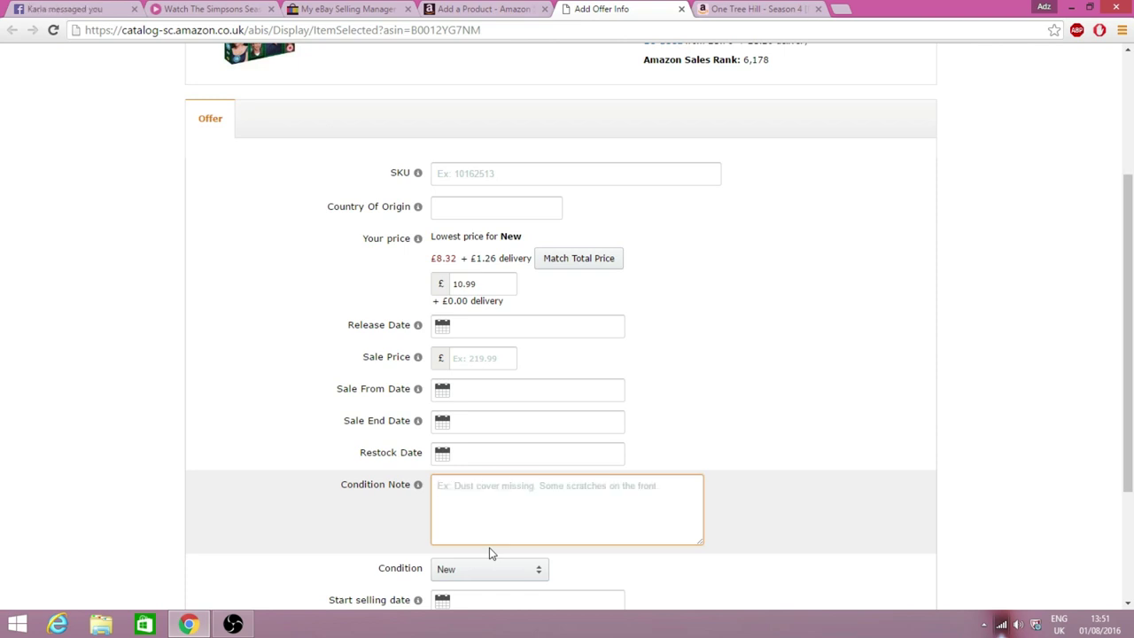
Write the condition note "New & Sealed. Packed By Amazon." and select New again as the condition.
{"action": "type", "text": "Ne"}
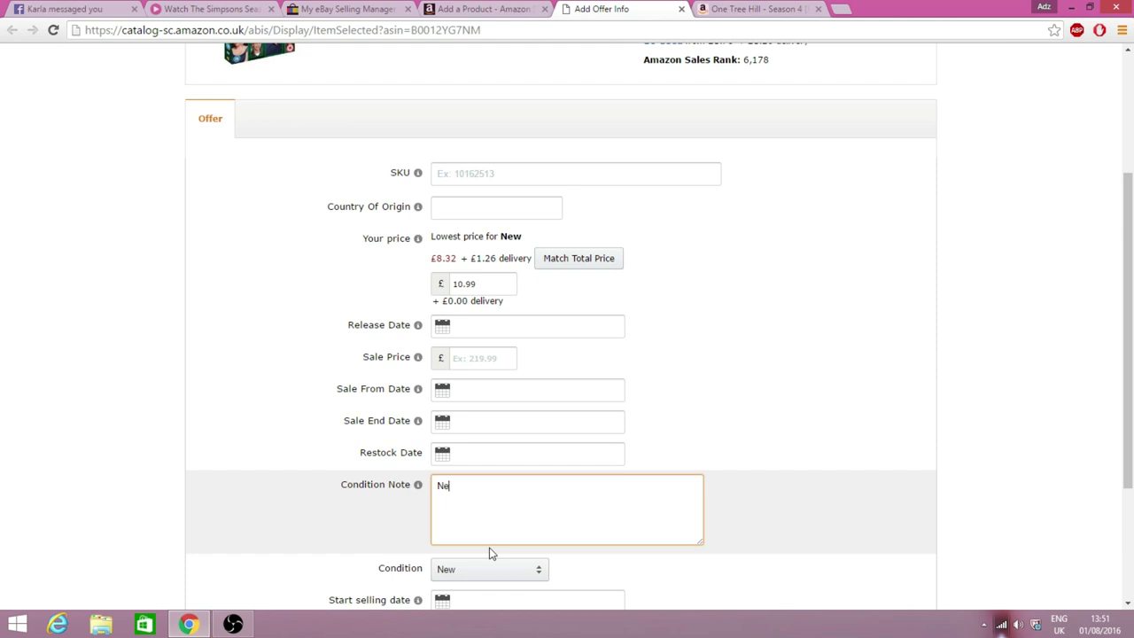
{"action": "type", "text": "w & Sealed. Packed"}
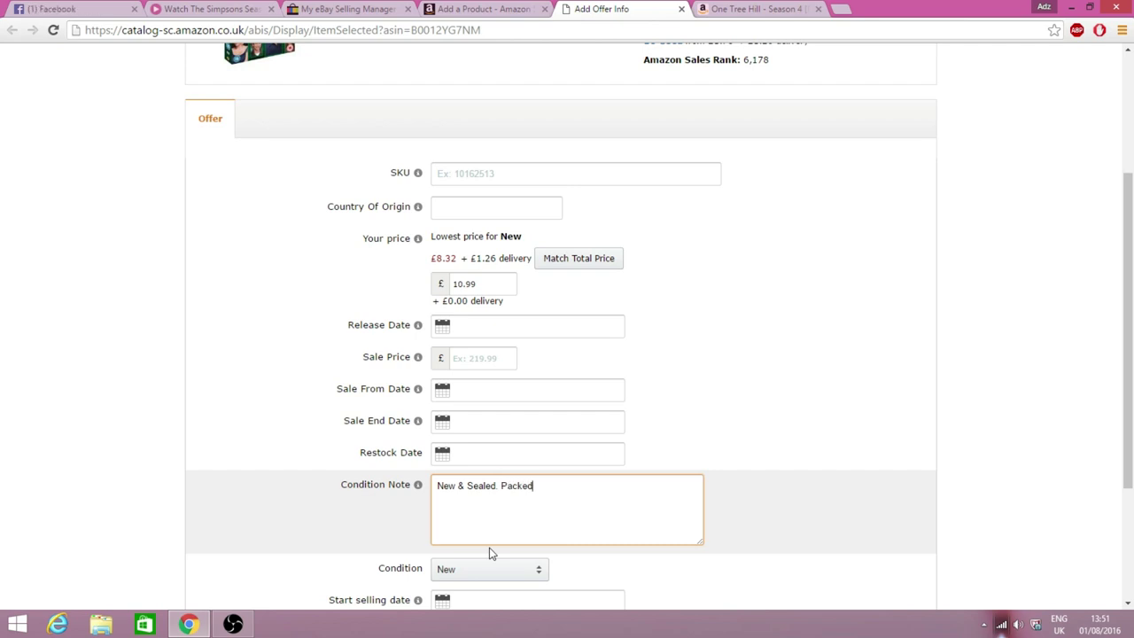
{"action": "type", "text": " By Amazon"}
{"action": "type", "text": "."}
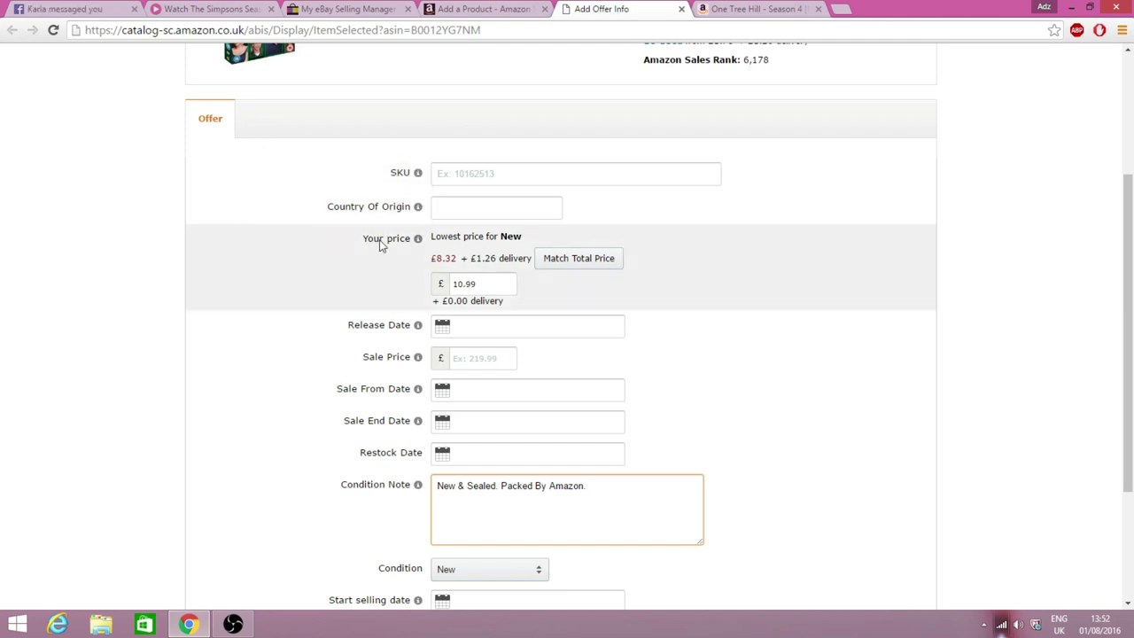
{"action": "scroll", "coordinate": [485, 311], "scroll_direction": "down", "scroll_amount": 3}
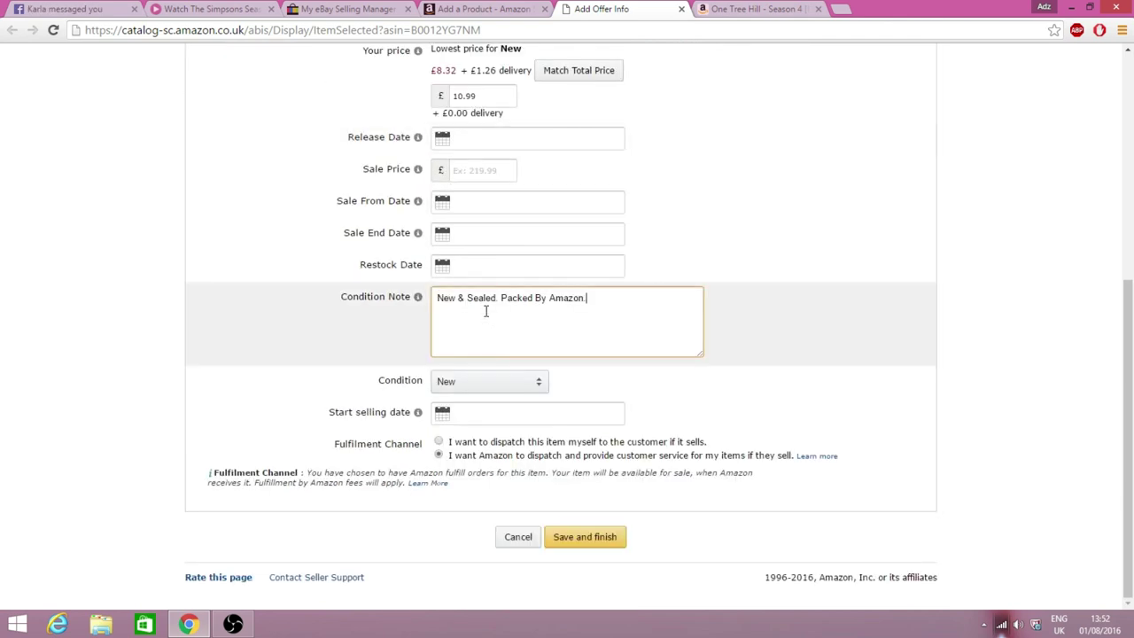
{"action": "left_click", "coordinate": [497, 387]}
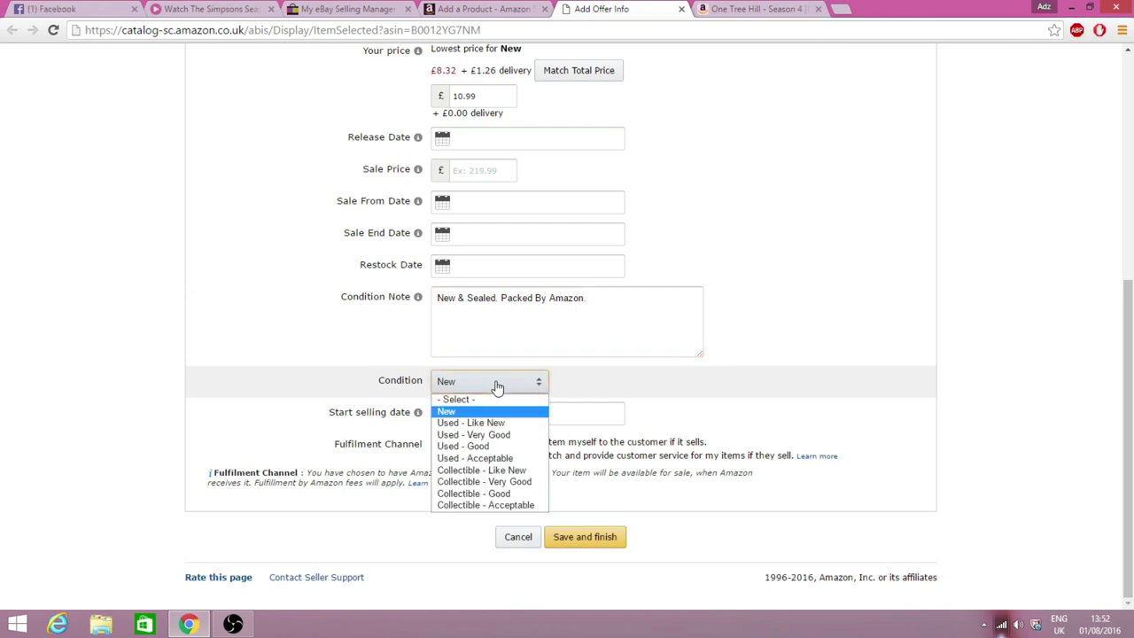
{"action": "left_click", "coordinate": [496, 411]}
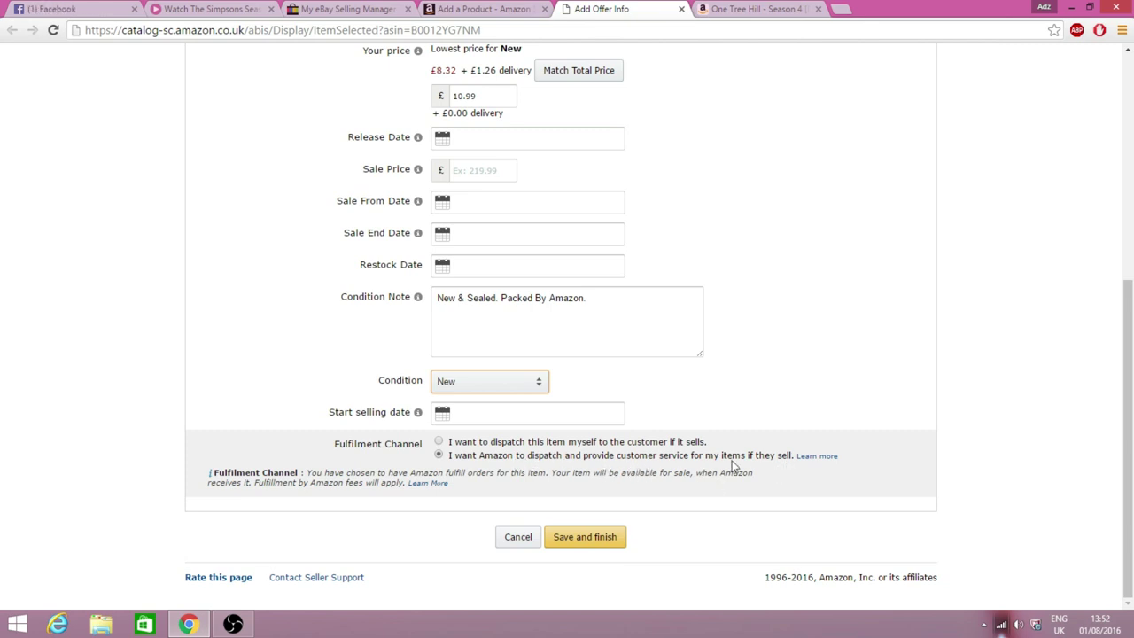
Try the fulfilment channel for dispatching the item yourself, and switch back to Amazon dispatch and customer service.
{"action": "right_click", "coordinate": [434, 455]}
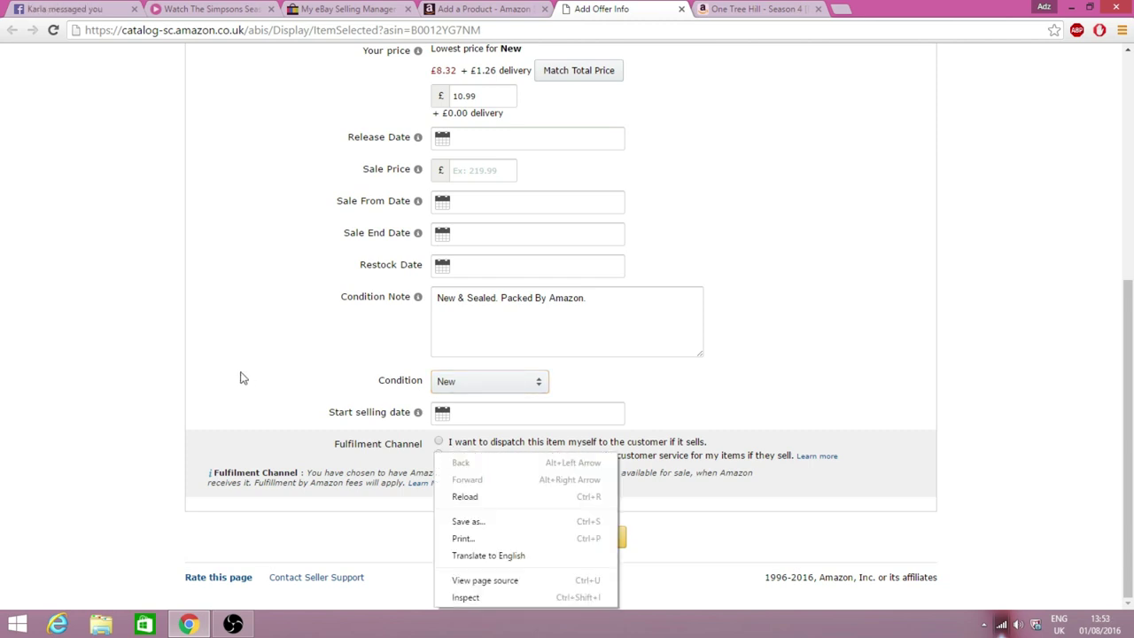
{"action": "left_click", "coordinate": [215, 349]}
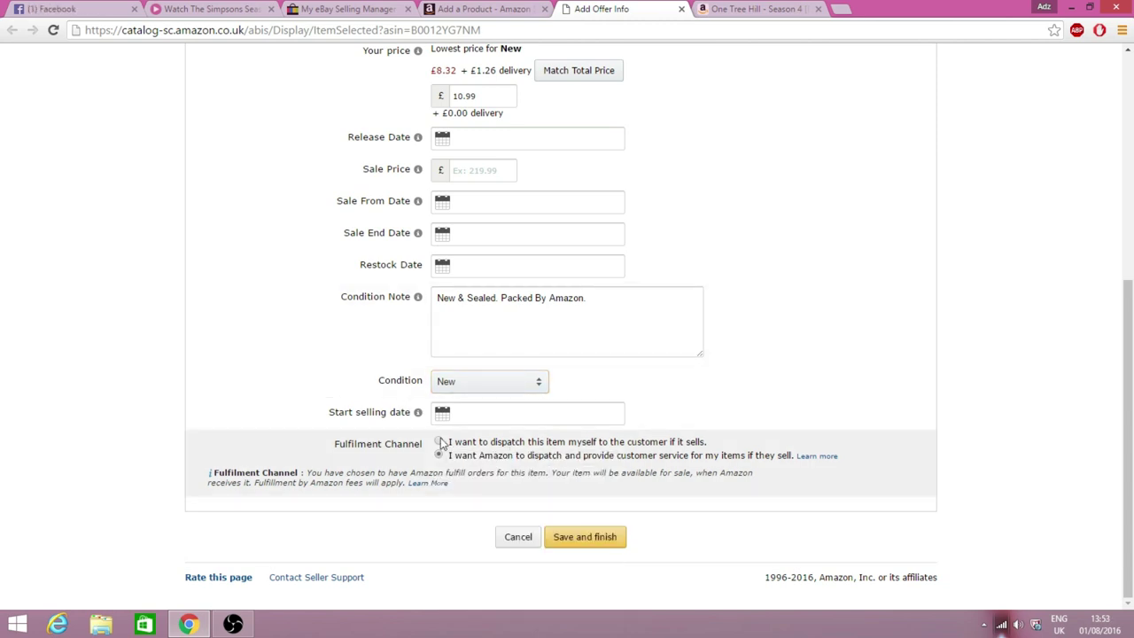
{"action": "left_click", "coordinate": [439, 442]}
{"action": "scroll", "coordinate": [473, 503], "scroll_direction": "down", "scroll_amount": 1}
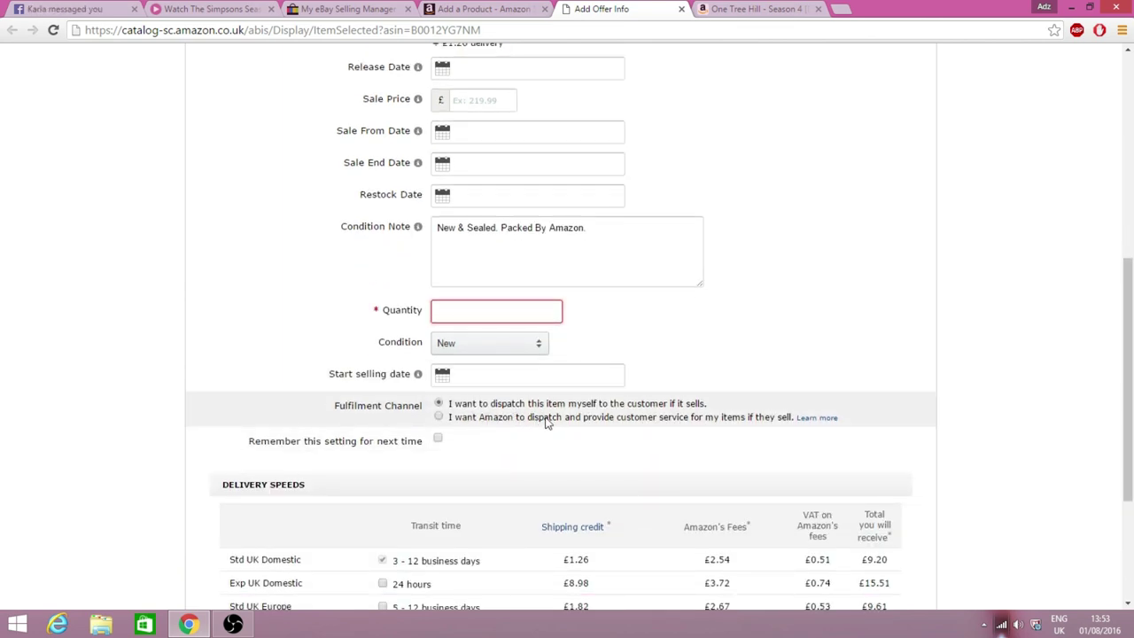
{"action": "left_click", "coordinate": [439, 417]}
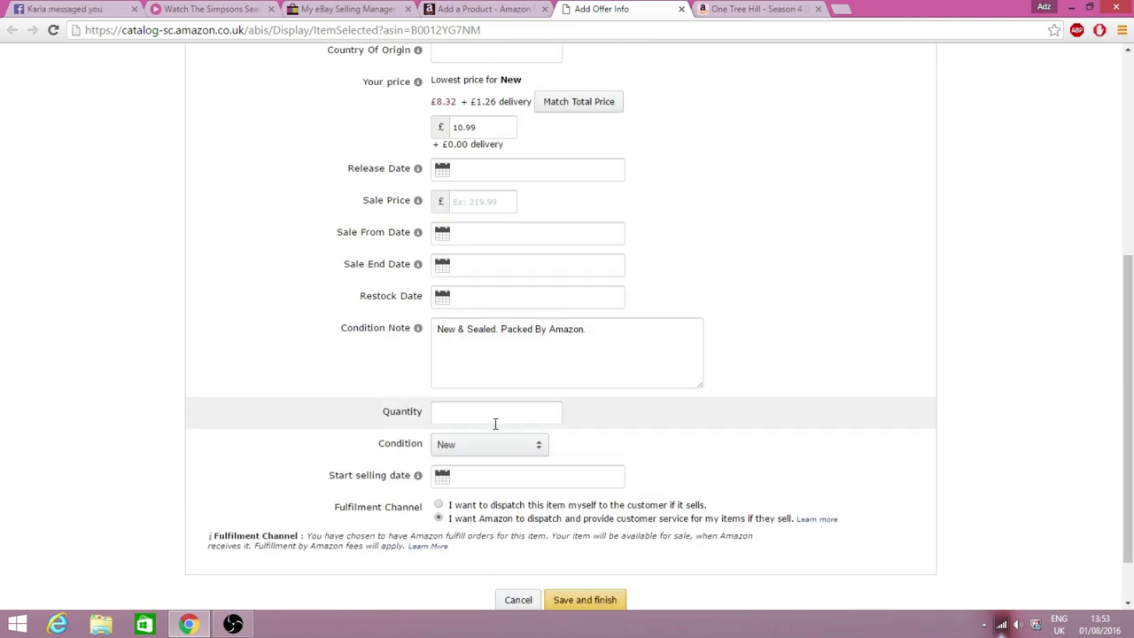
{"action": "scroll", "coordinate": [493, 425], "scroll_direction": "down", "scroll_amount": 1}
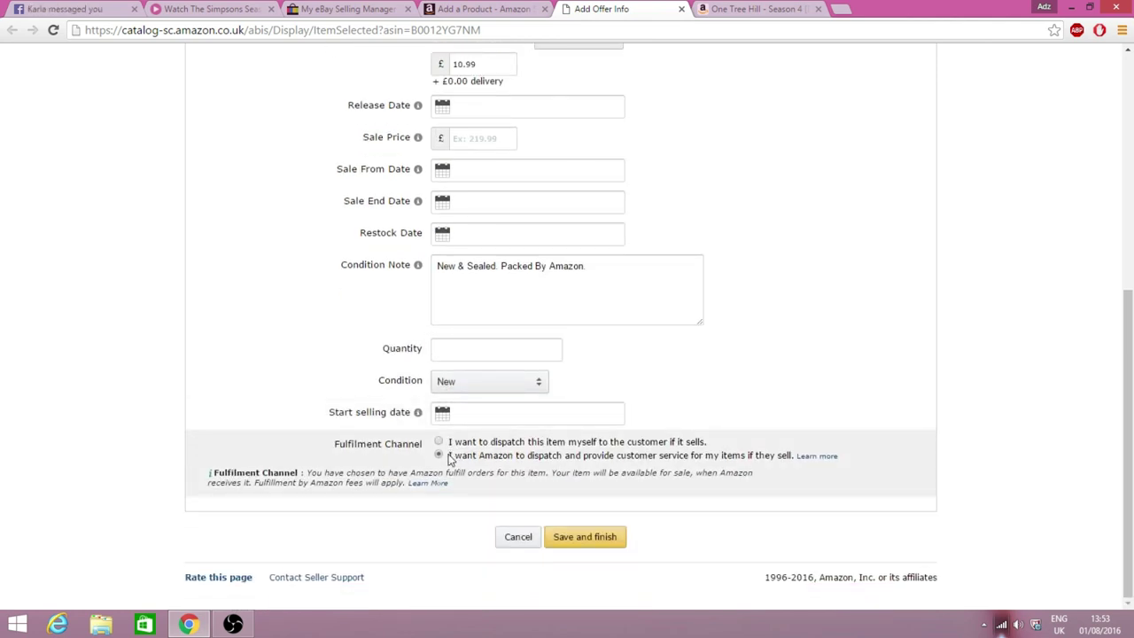
Save and finish the offer, and close the separate One Tree Hill product page.
{"action": "left_click", "coordinate": [597, 544]}
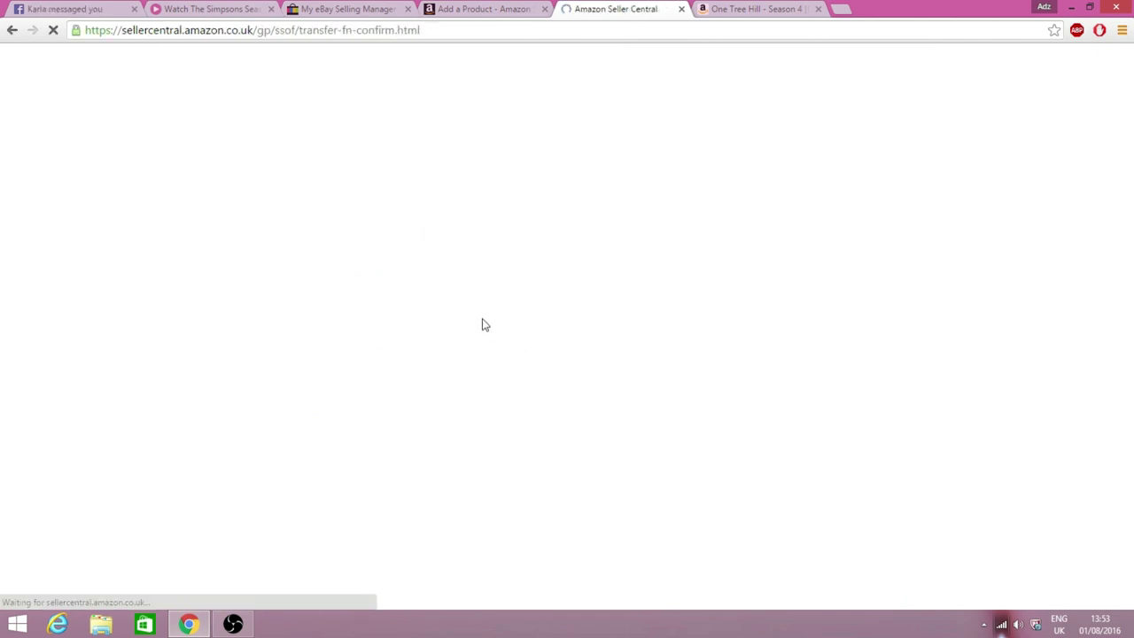
{"action": "left_click", "coordinate": [818, 9]}
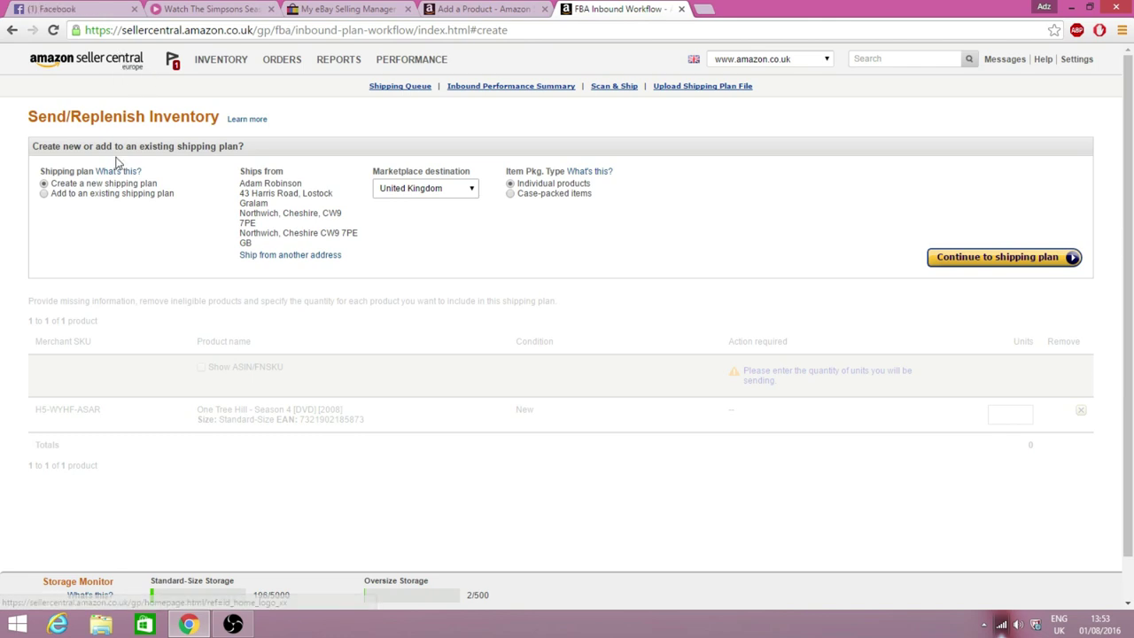
Add the DVD to the existing shipping plan PLN (24/07/2016 14:12) and continue to that plan.
{"action": "left_click_drag", "start_coordinate": [50, 183], "coordinate": [167, 183]}
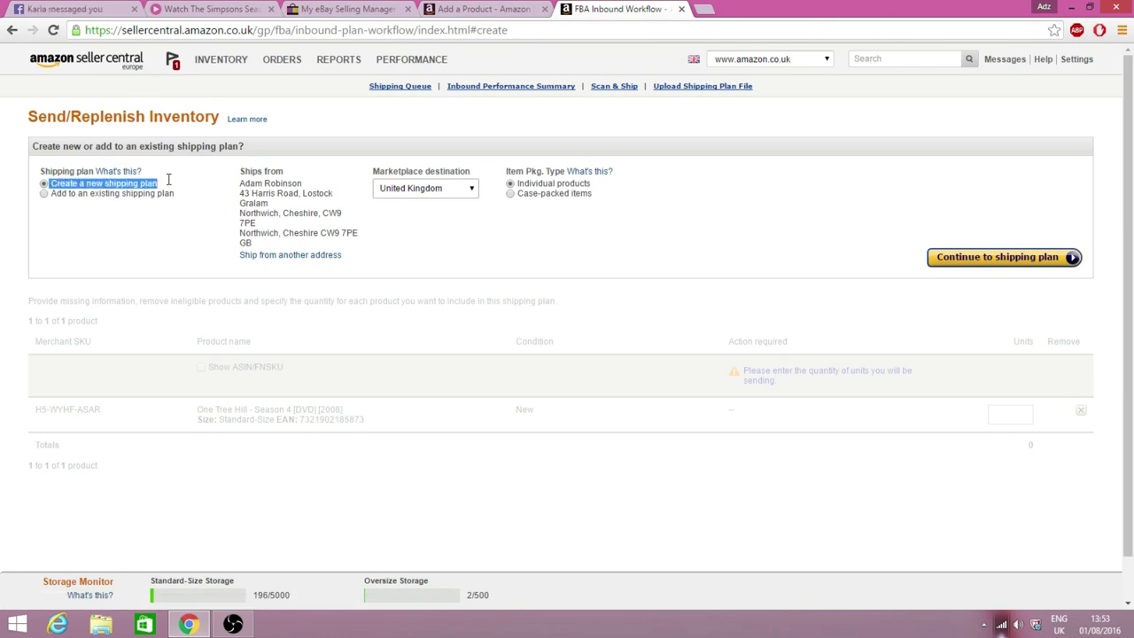
{"action": "left_click", "coordinate": [188, 180]}
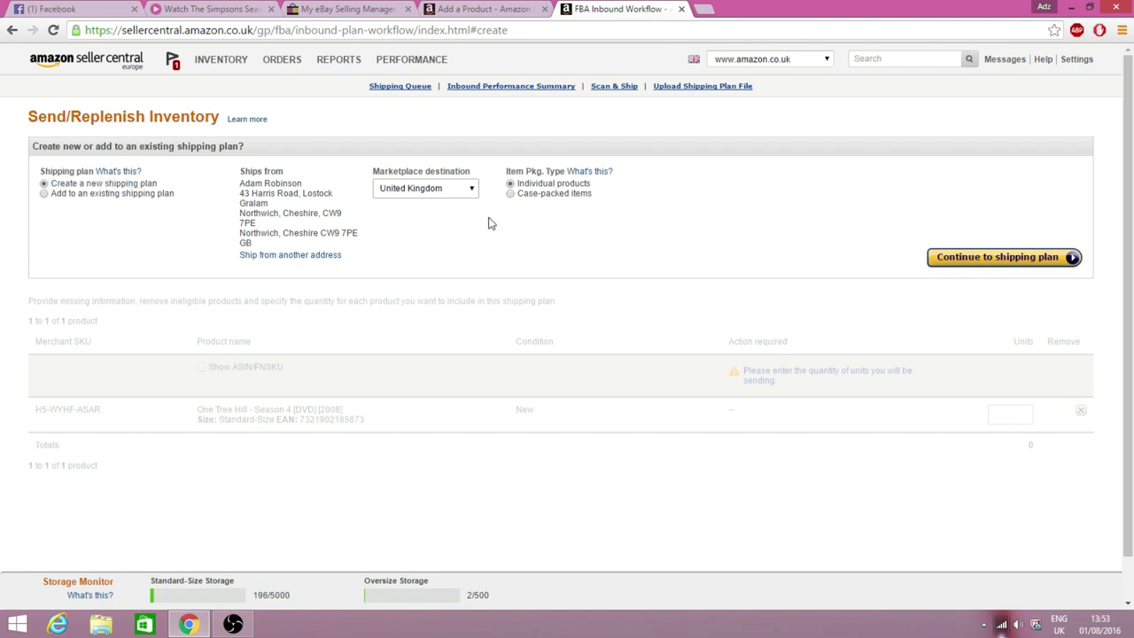
{"action": "left_click", "coordinate": [43, 194]}
{"action": "left_click", "coordinate": [272, 196]}
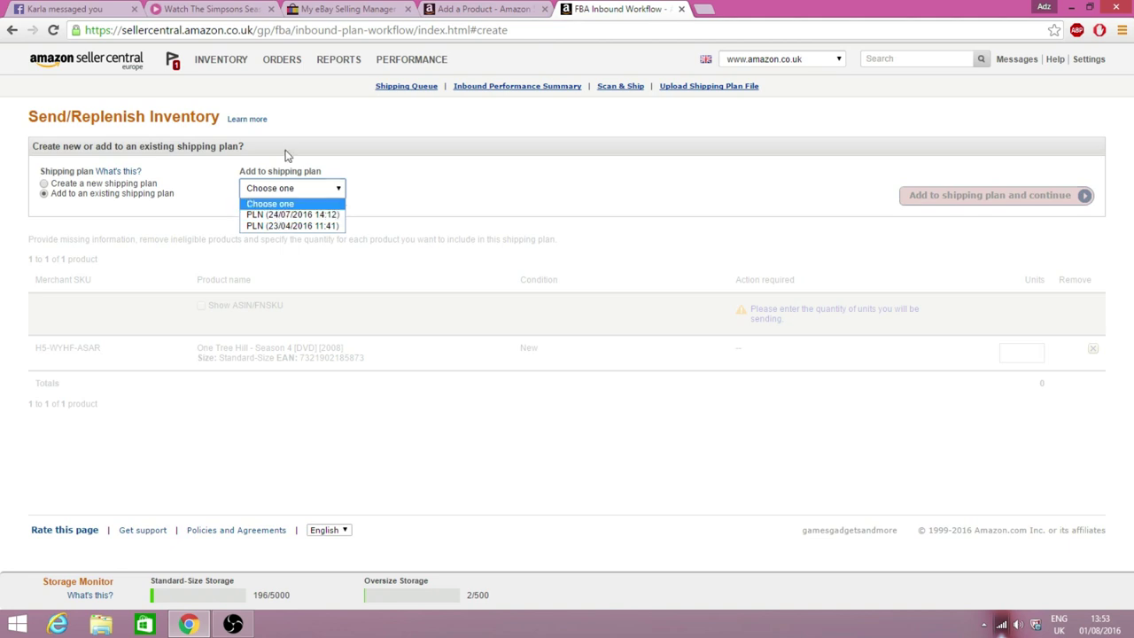
{"action": "left_click", "coordinate": [297, 220]}
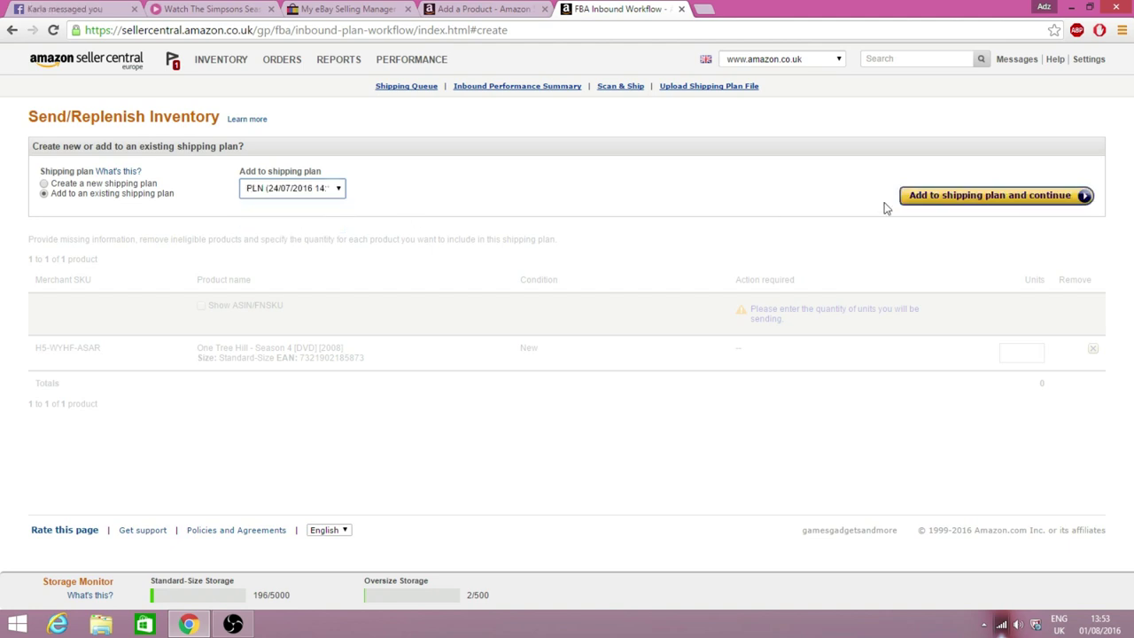
{"action": "left_click", "coordinate": [990, 195]}
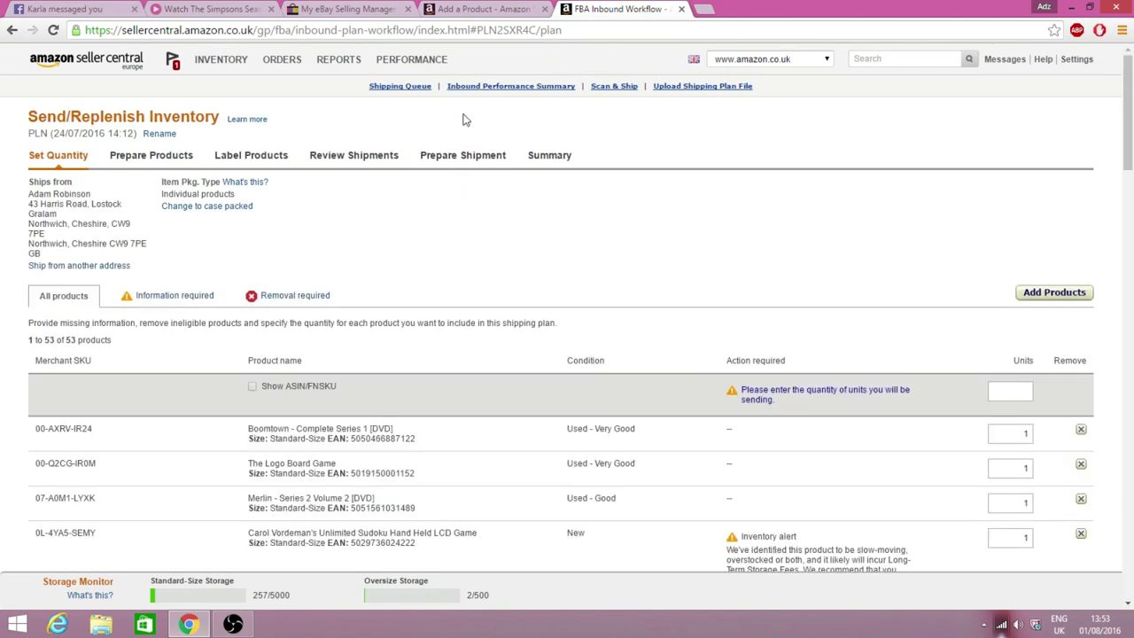
Review the products already in the shipping plan, with their names, conditions, required actions and unit quantities.
{"action": "mouse_move", "coordinate": [1128, 164]}
{"action": "left_mouse_down"}
{"action": "mouse_move", "coordinate": [1128, 442]}
{"action": "mouse_move", "coordinate": [1128, 161]}
{"action": "left_mouse_up"}
{"action": "left_click_drag", "start_coordinate": [232, 437], "coordinate": [418, 439]}
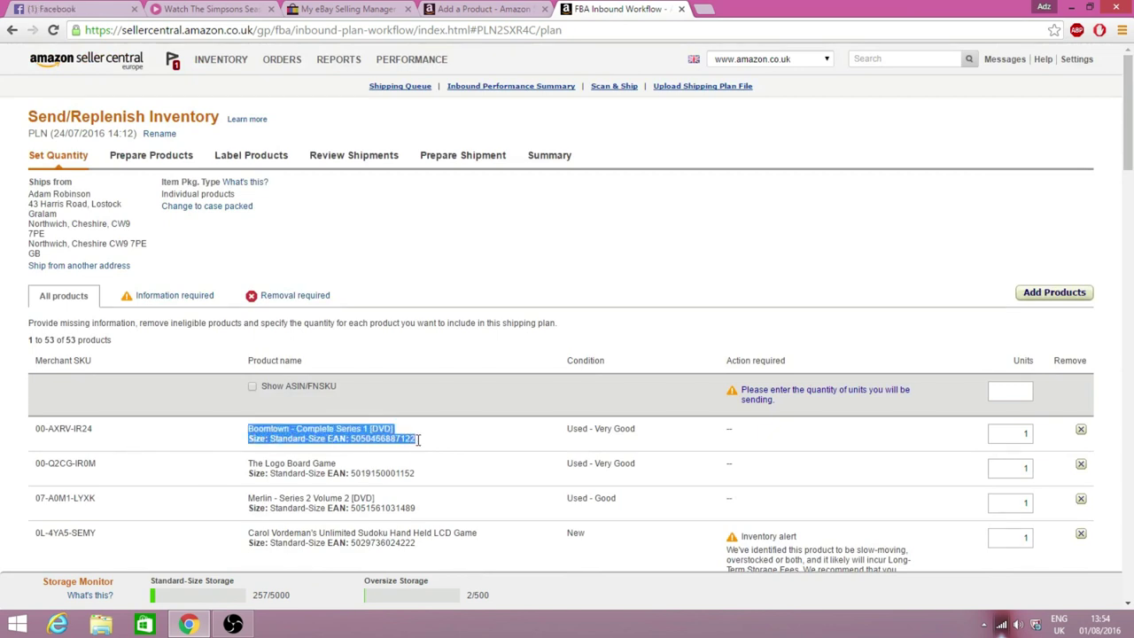
{"action": "left_click", "coordinate": [398, 345]}
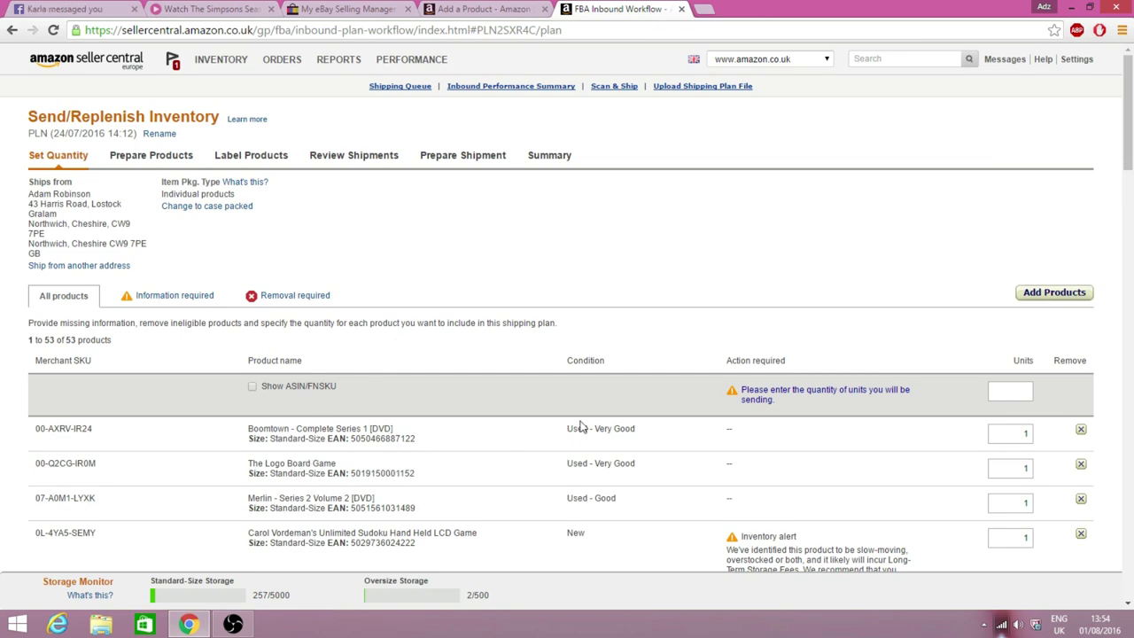
{"action": "scroll", "coordinate": [581, 426], "scroll_direction": "down", "scroll_amount": 6}
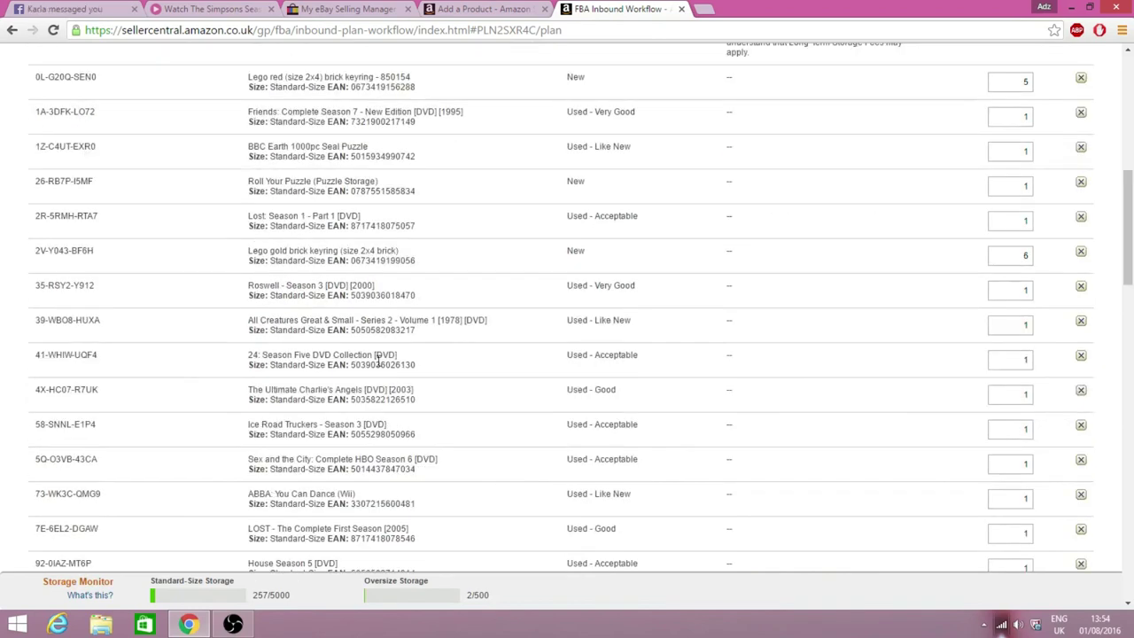
{"action": "scroll", "coordinate": [555, 324], "scroll_direction": "up", "scroll_amount": 5}
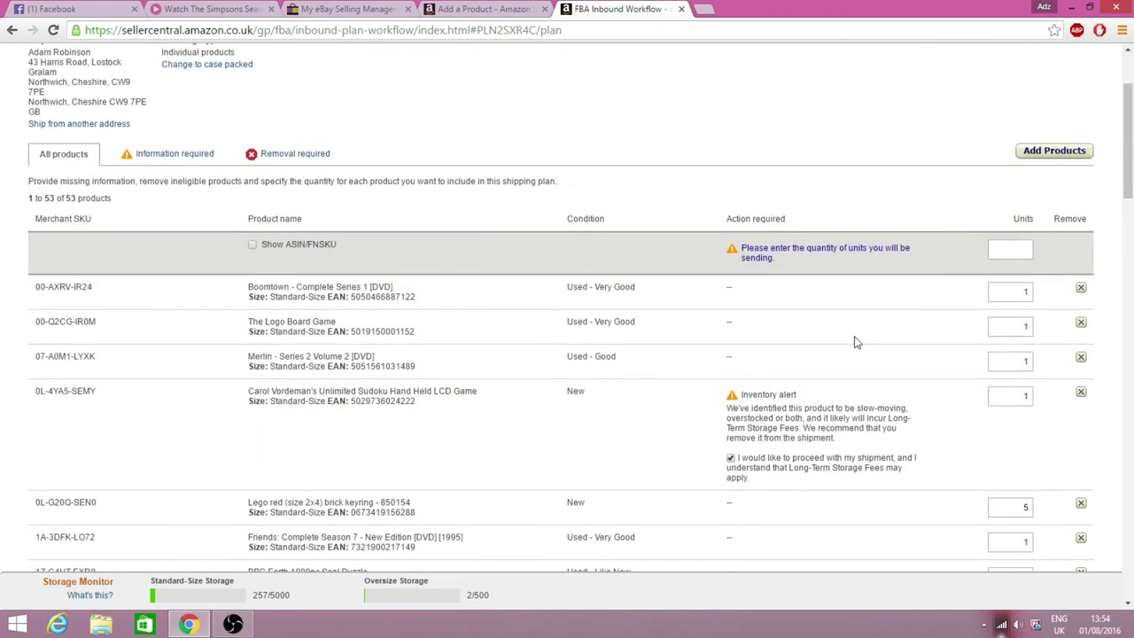
{"action": "scroll", "coordinate": [931, 328], "scroll_direction": "down", "scroll_amount": 2}
Find One Tree Hill - Season 4 in the shipping plan's product list and set its units to 1.
{"action": "left_click_drag", "start_coordinate": [1130, 193], "coordinate": [1114, 410]}
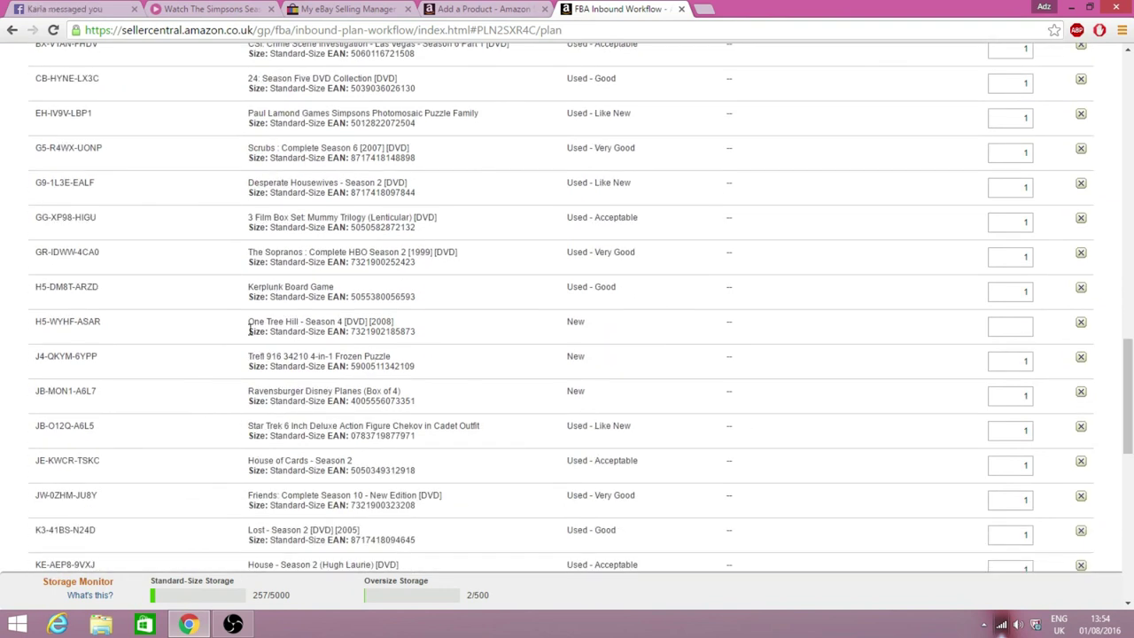
{"action": "left_click_drag", "start_coordinate": [395, 323], "coordinate": [246, 317]}
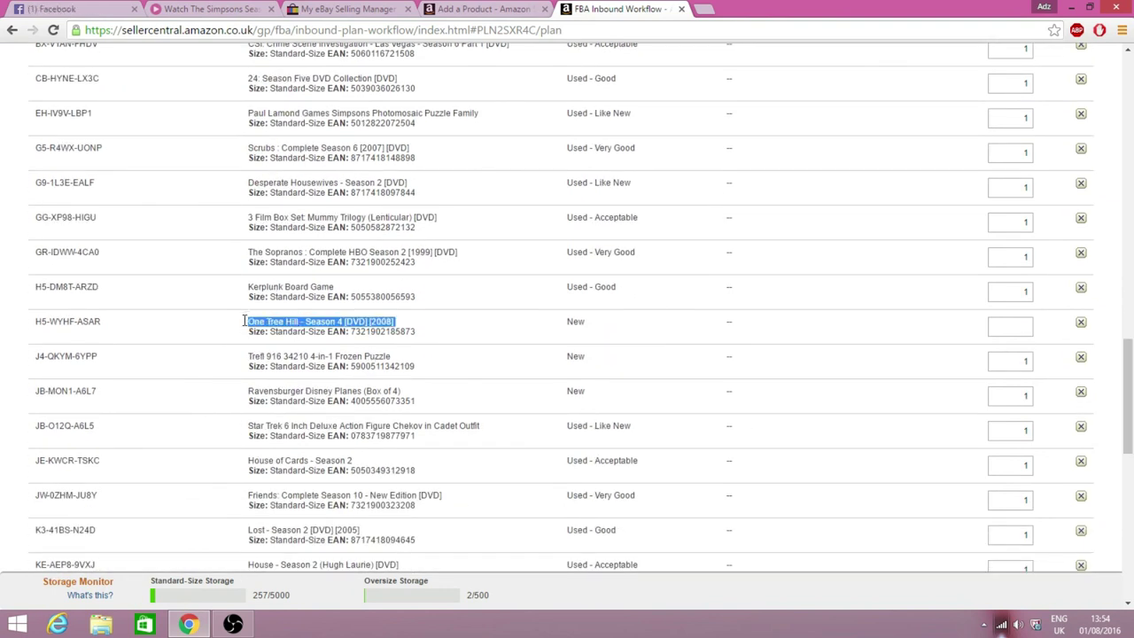
{"action": "left_click", "coordinate": [562, 335]}
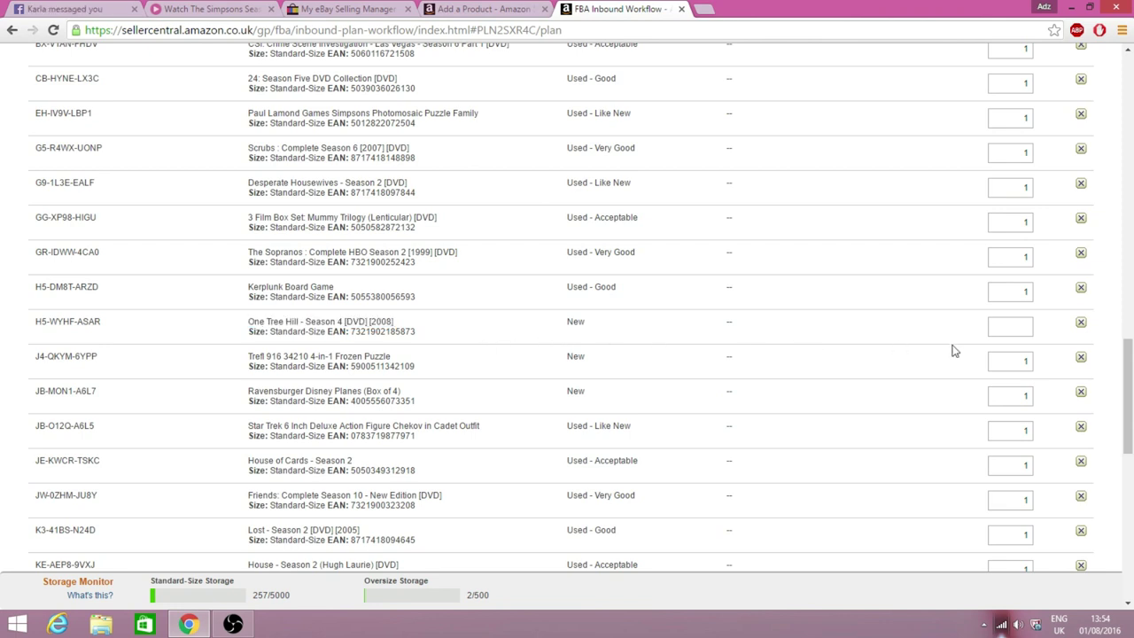
{"action": "left_click", "coordinate": [1004, 330]}
{"action": "type", "text": "1"}
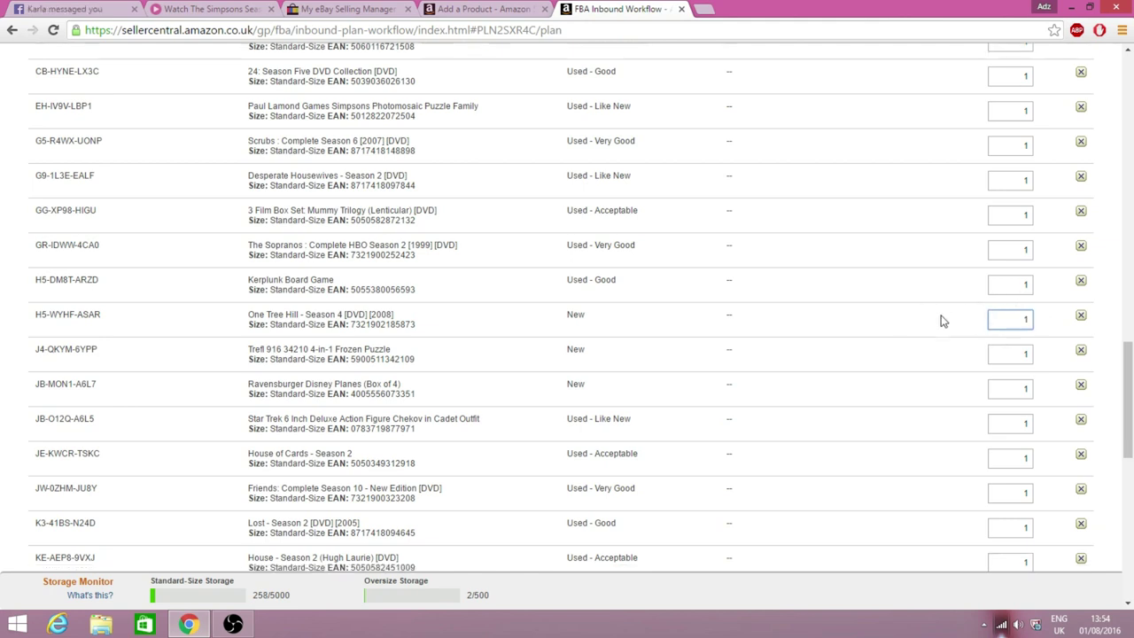
{"action": "left_click", "coordinate": [906, 310]}
Open a fresh Add a Product page and close the old one showing the One Tree Hill search.
{"action": "scroll", "coordinate": [747, 310], "scroll_direction": "up", "scroll_amount": 15}
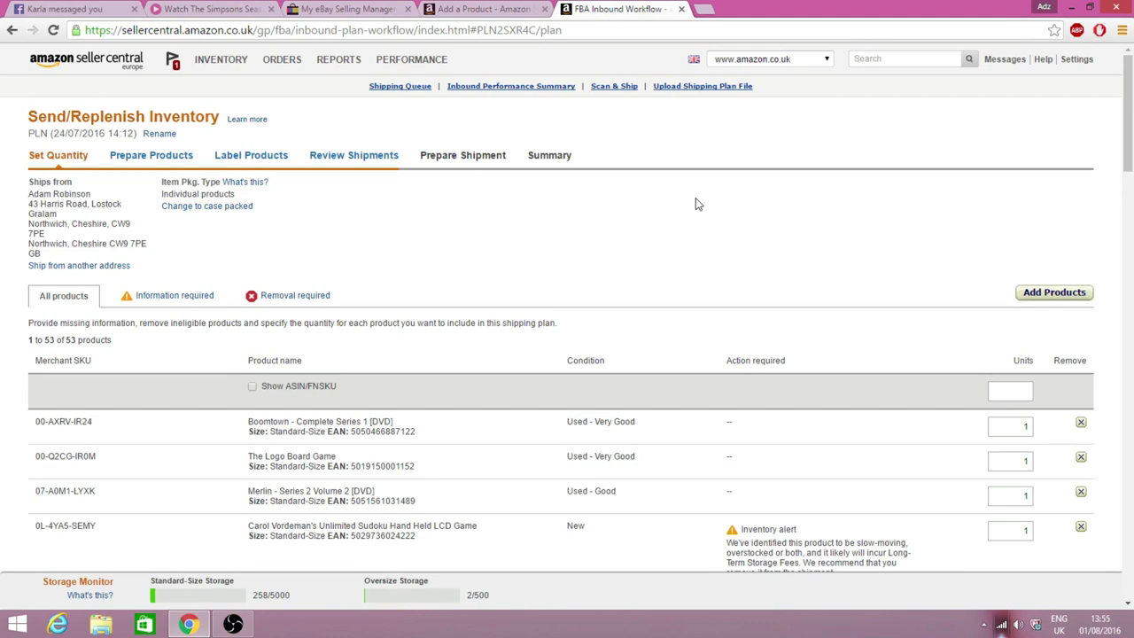
{"action": "mouse_move", "coordinate": [232, 69]}
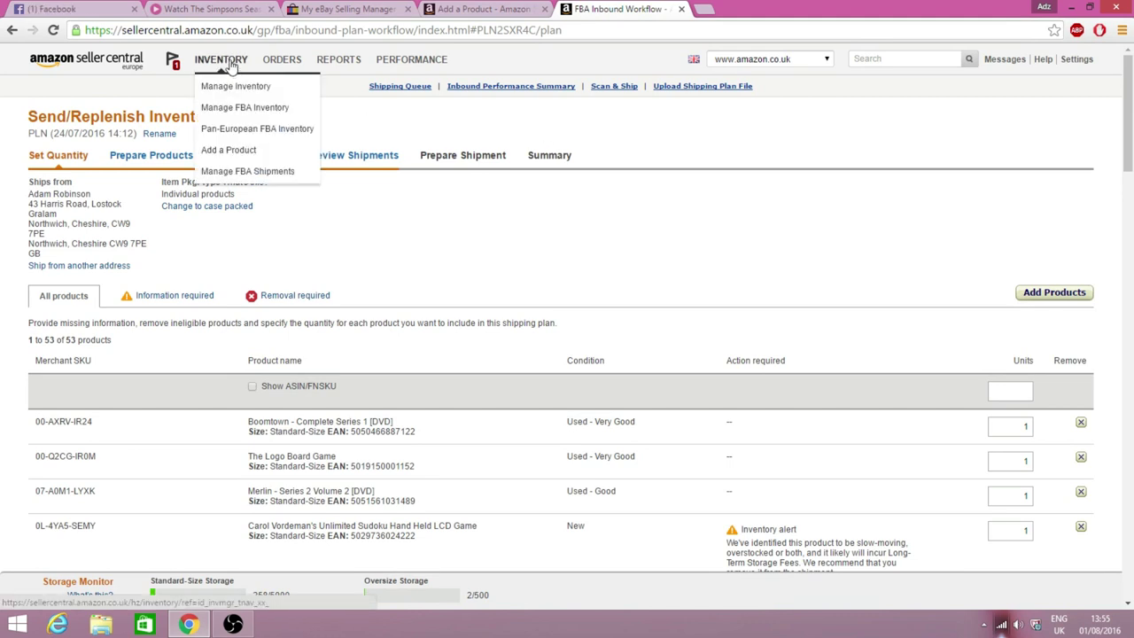
{"action": "left_click", "coordinate": [226, 151]}
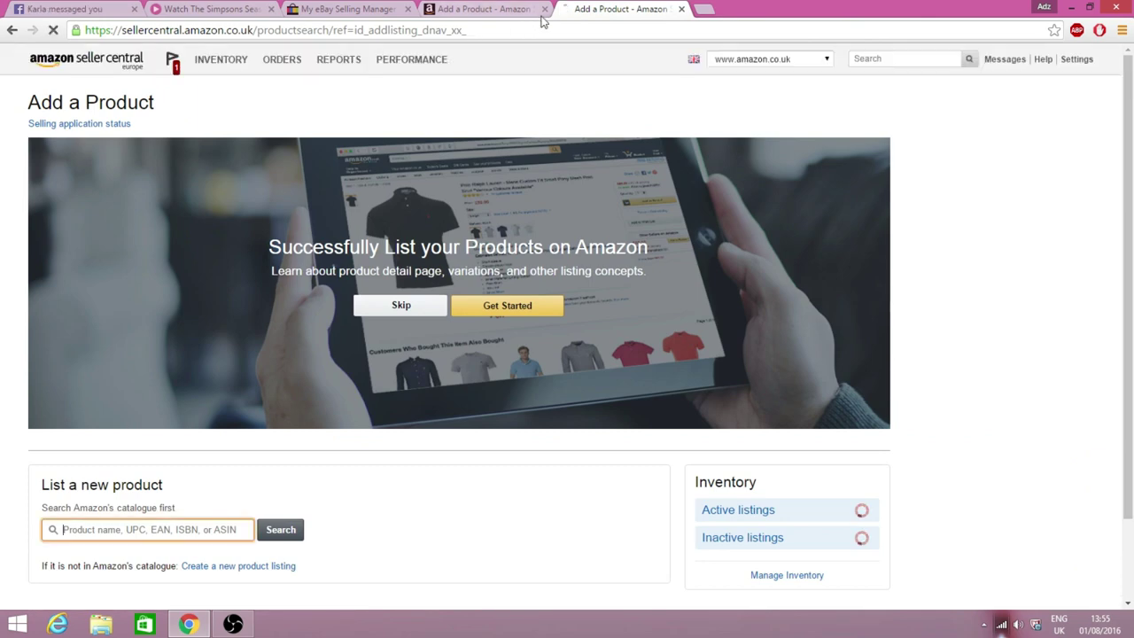
{"action": "left_click", "coordinate": [539, 16]}
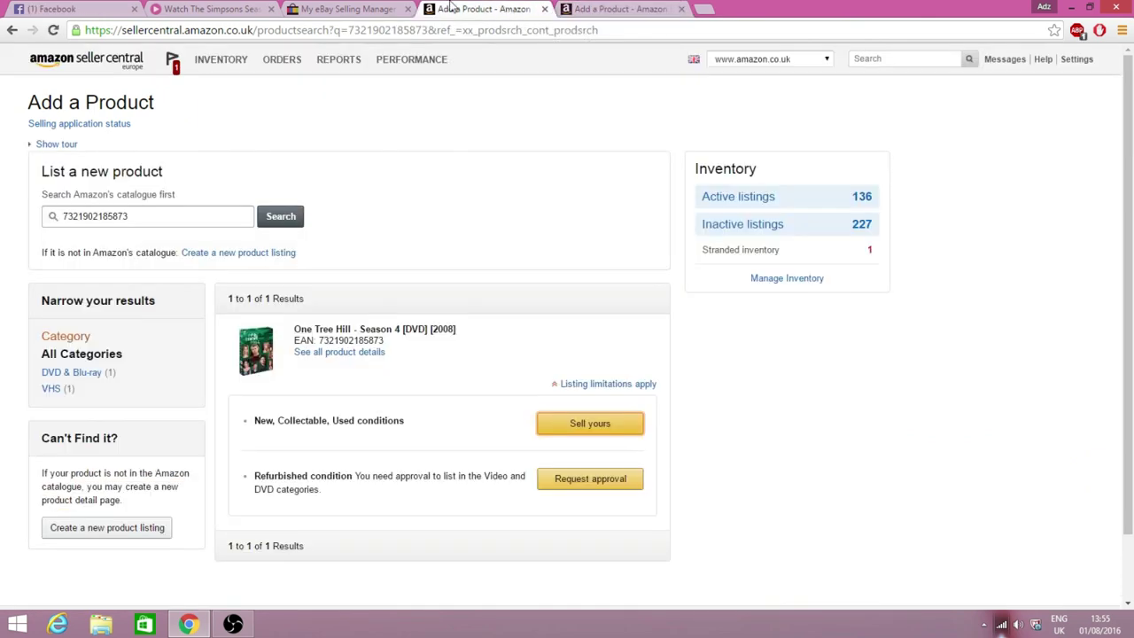
{"action": "left_click", "coordinate": [543, 10]}
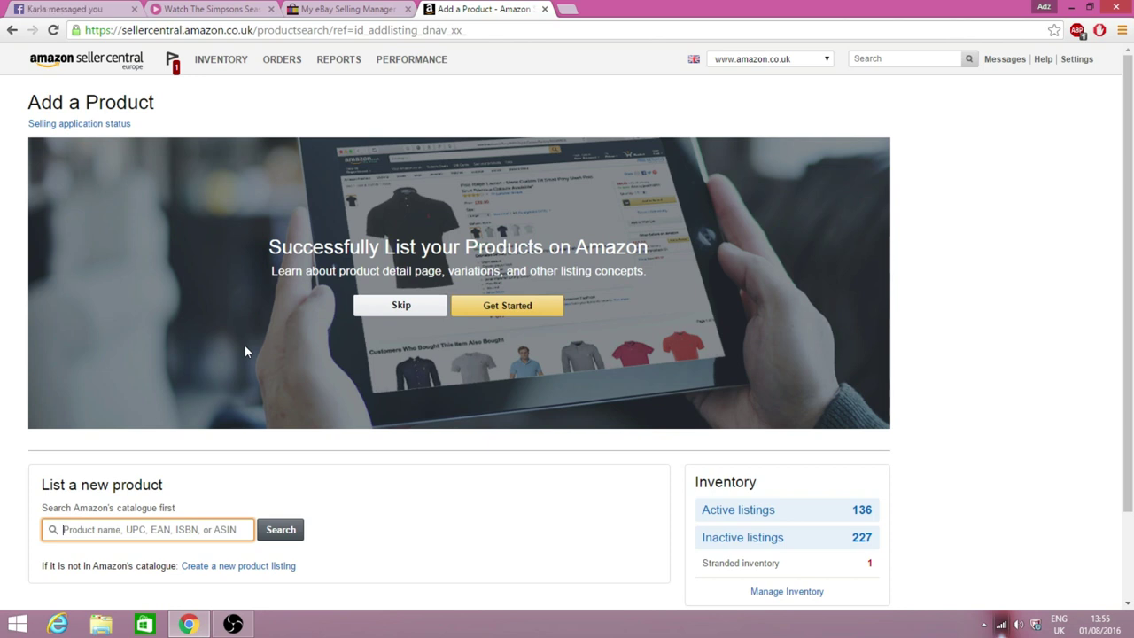
{"action": "type", "text": "7321900372756"}
{"action": "key", "text": "Return"}
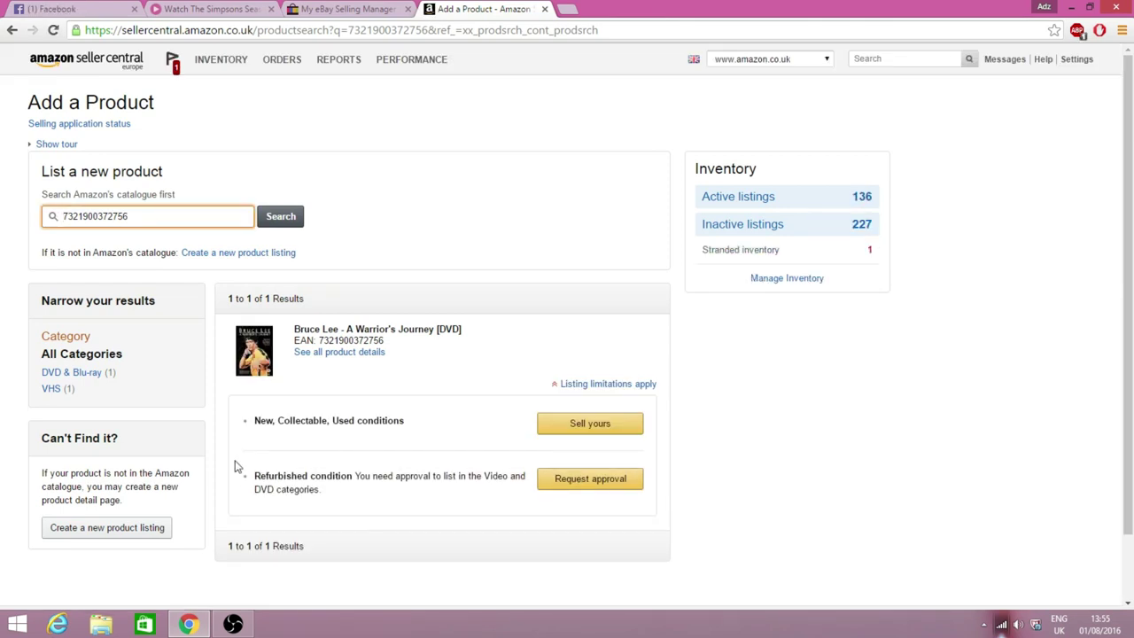
{"action": "left_click_drag", "start_coordinate": [142, 219], "coordinate": [26, 219]}
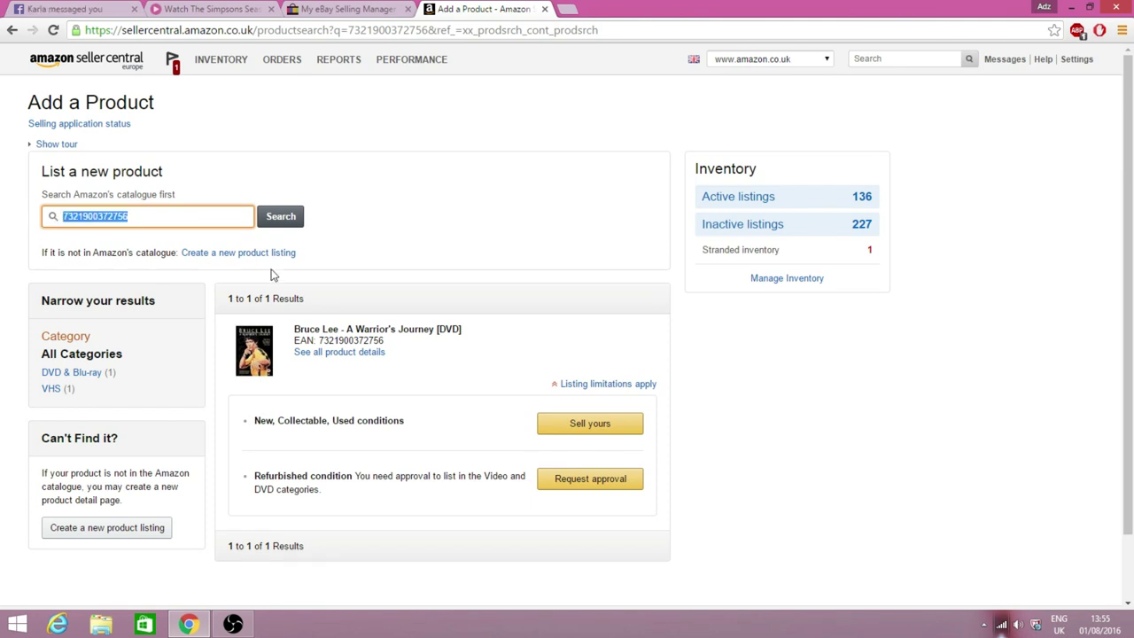
{"action": "left_click", "coordinate": [454, 254]}
{"action": "left_click", "coordinate": [586, 423]}
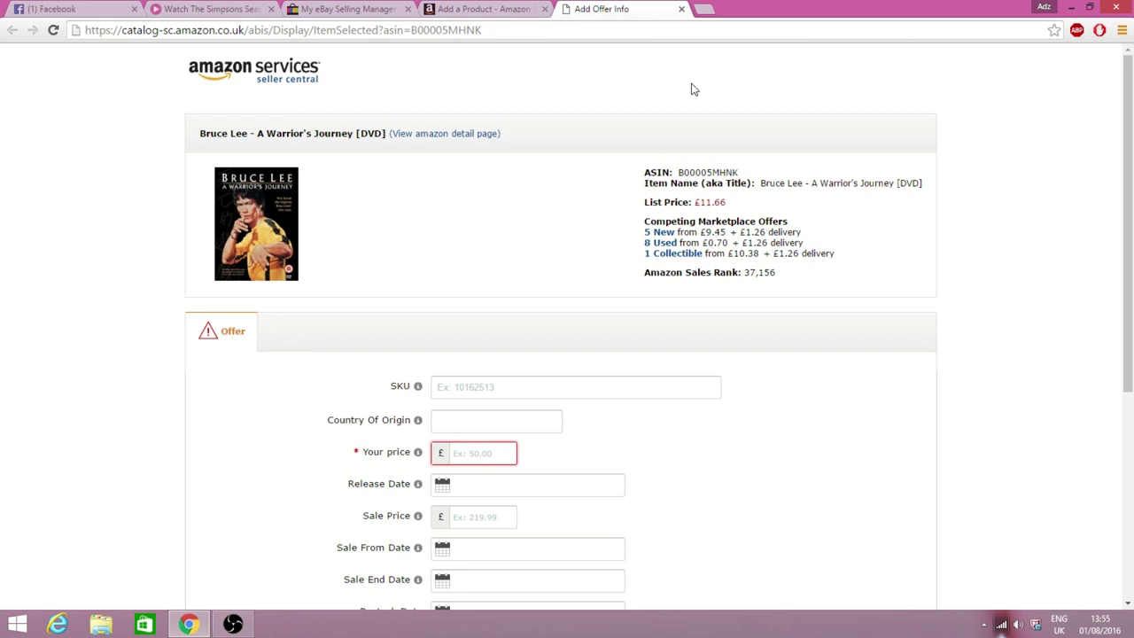
Open the Bruce Lee DVD's Amazon detail page in a separate browser tab and switch to it.
{"action": "right_click", "coordinate": [466, 138]}
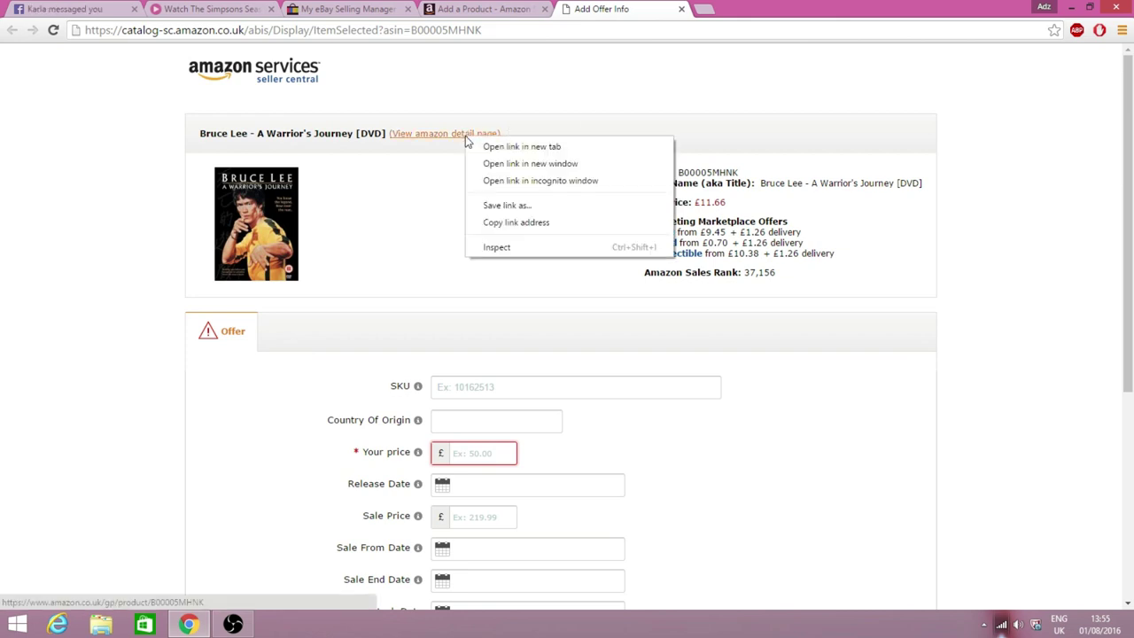
{"action": "left_click", "coordinate": [484, 147]}
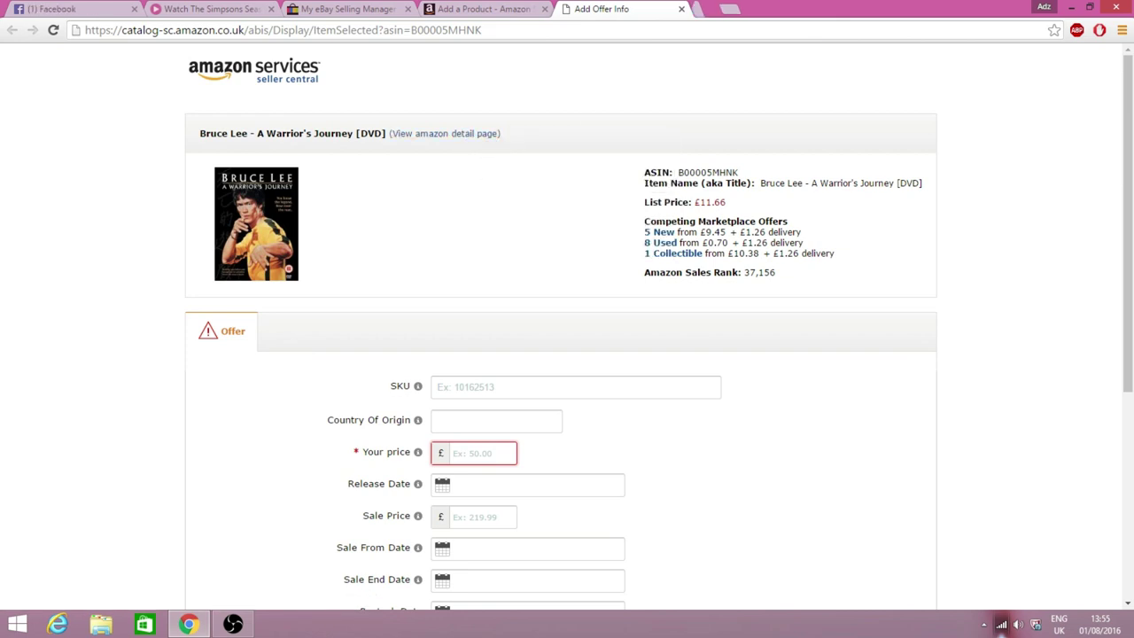
{"action": "left_click", "coordinate": [757, 9]}
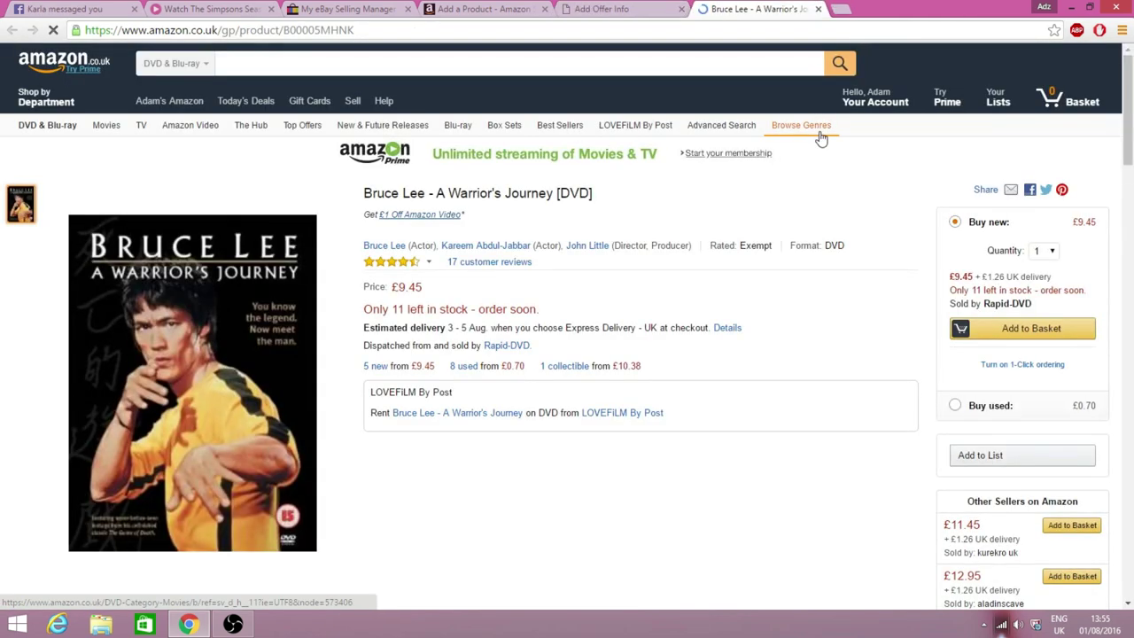
List all used and new offers for the DVD, filter them to Prime delivery and check the competing price.
{"action": "scroll", "coordinate": [929, 380], "scroll_direction": "down", "scroll_amount": 2}
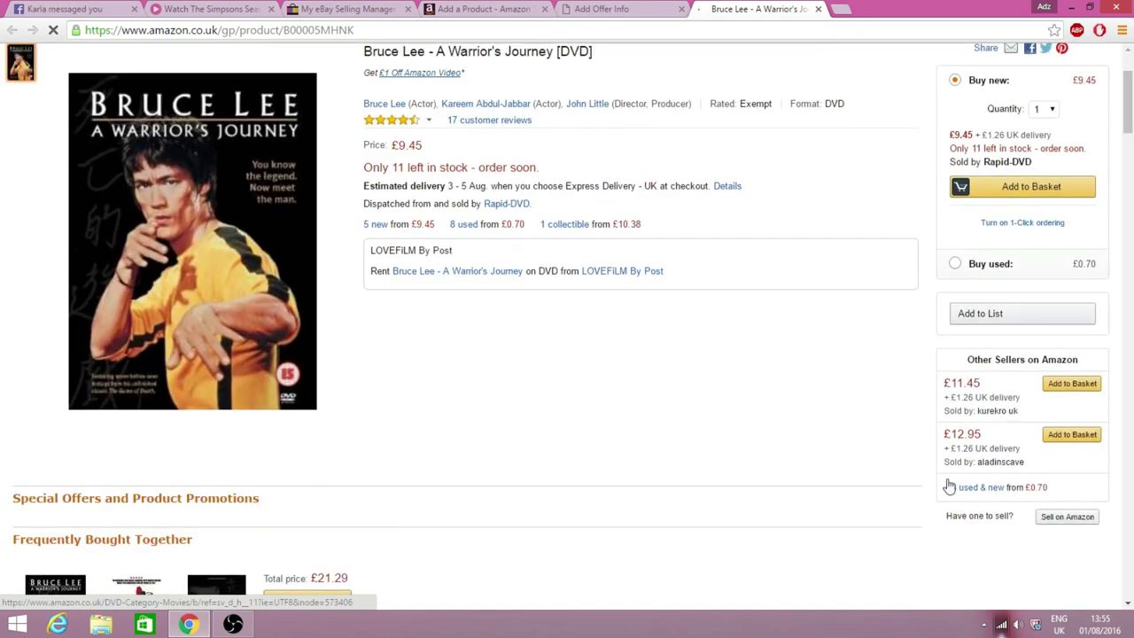
{"action": "left_click", "coordinate": [959, 493]}
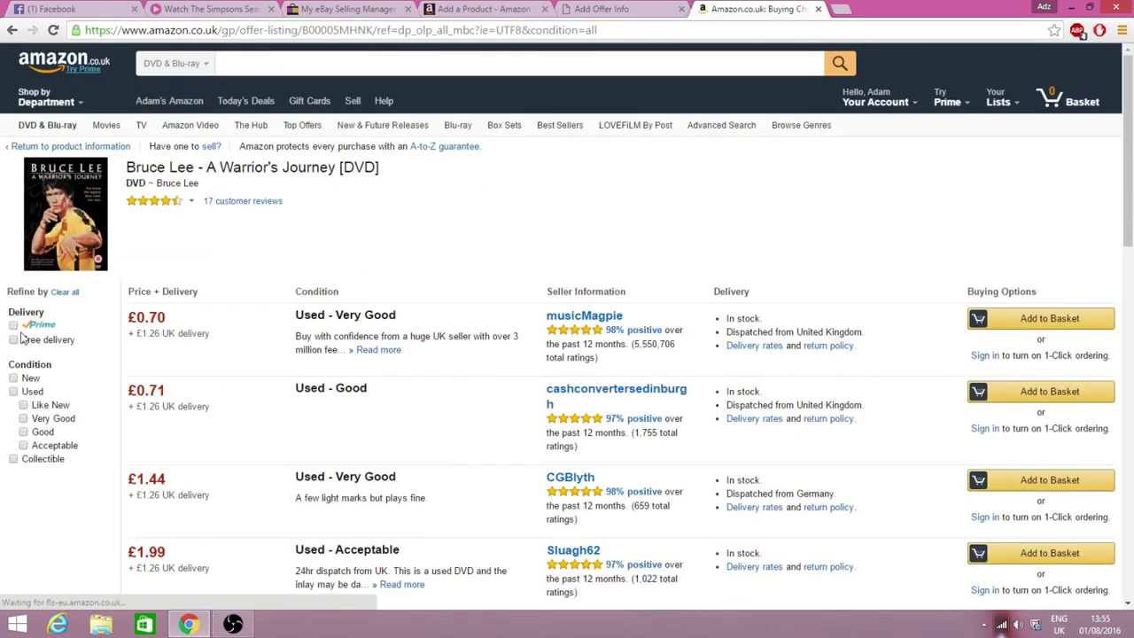
{"action": "left_click", "coordinate": [13, 325]}
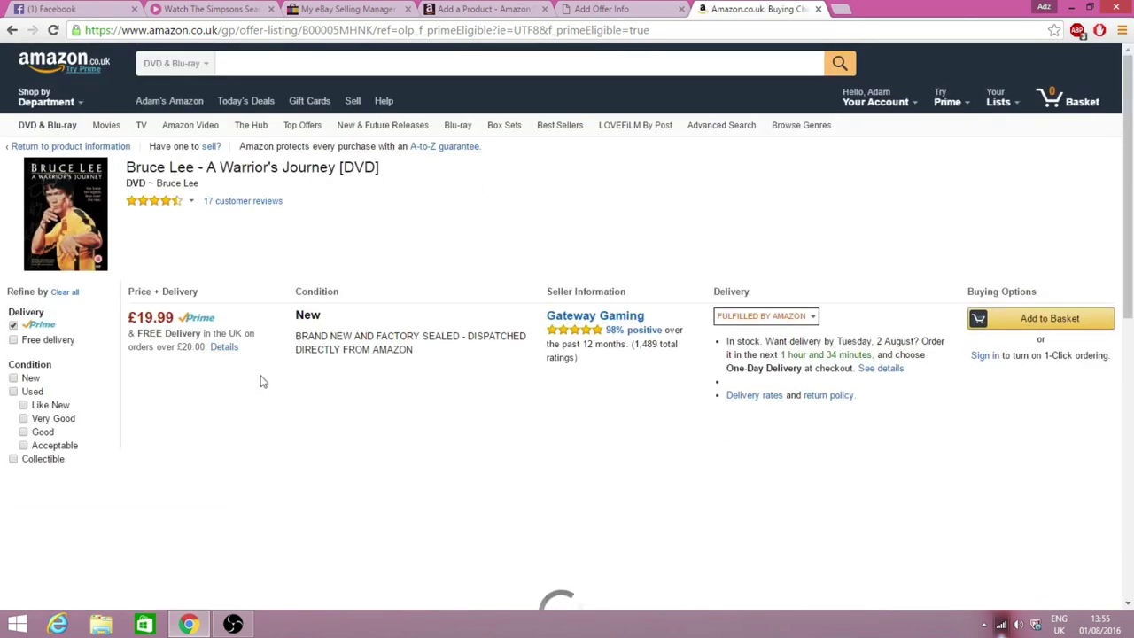
{"action": "double_click", "coordinate": [150, 317]}
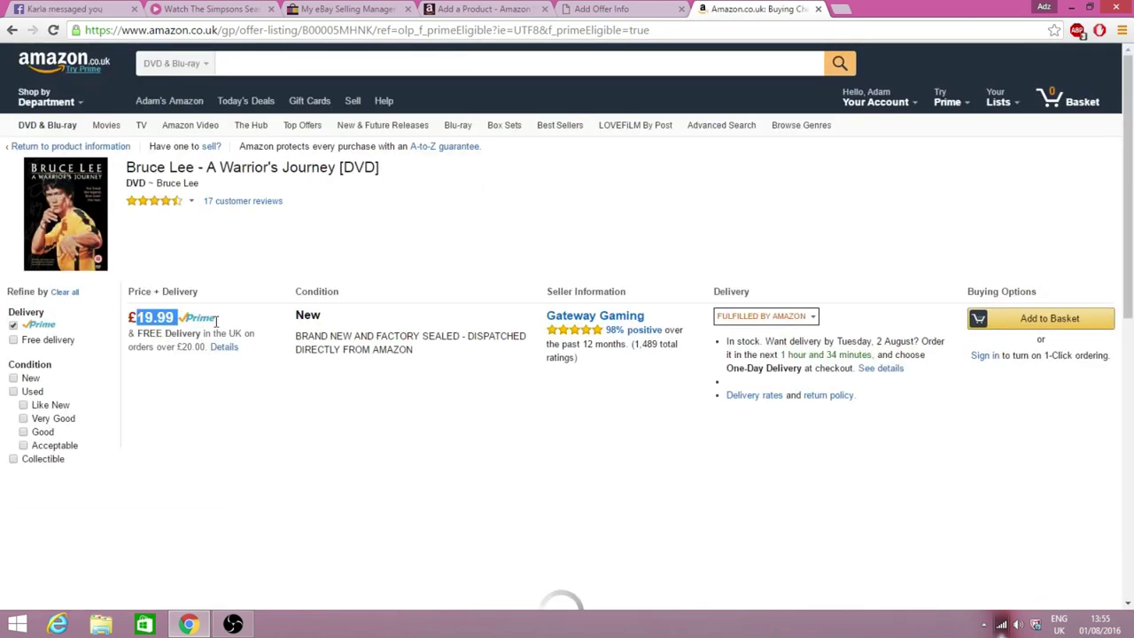
{"action": "left_click", "coordinate": [270, 364]}
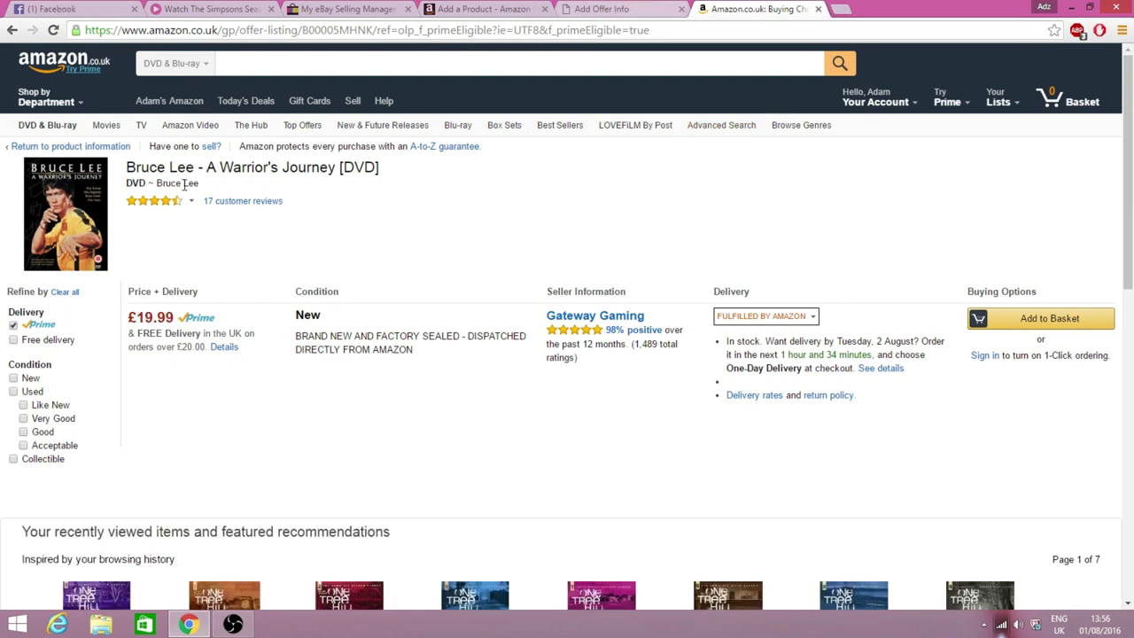
Return to the DVD's product page and check its Amazon Bestsellers Rank in the product details.
{"action": "left_click", "coordinate": [60, 224]}
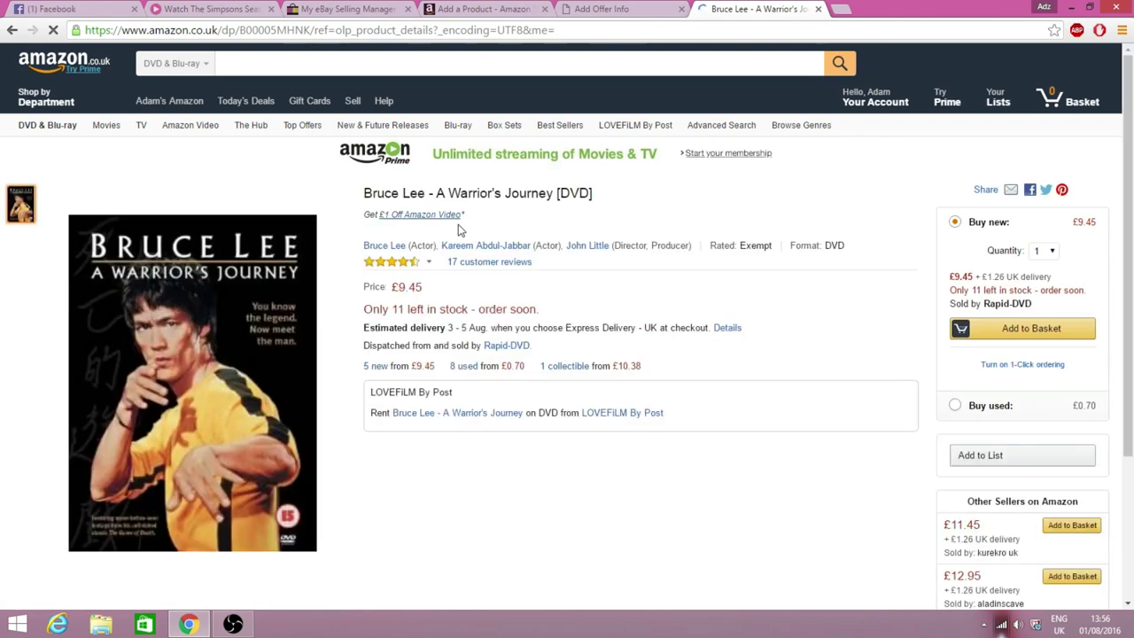
{"action": "scroll", "coordinate": [458, 228], "scroll_direction": "down", "scroll_amount": 20}
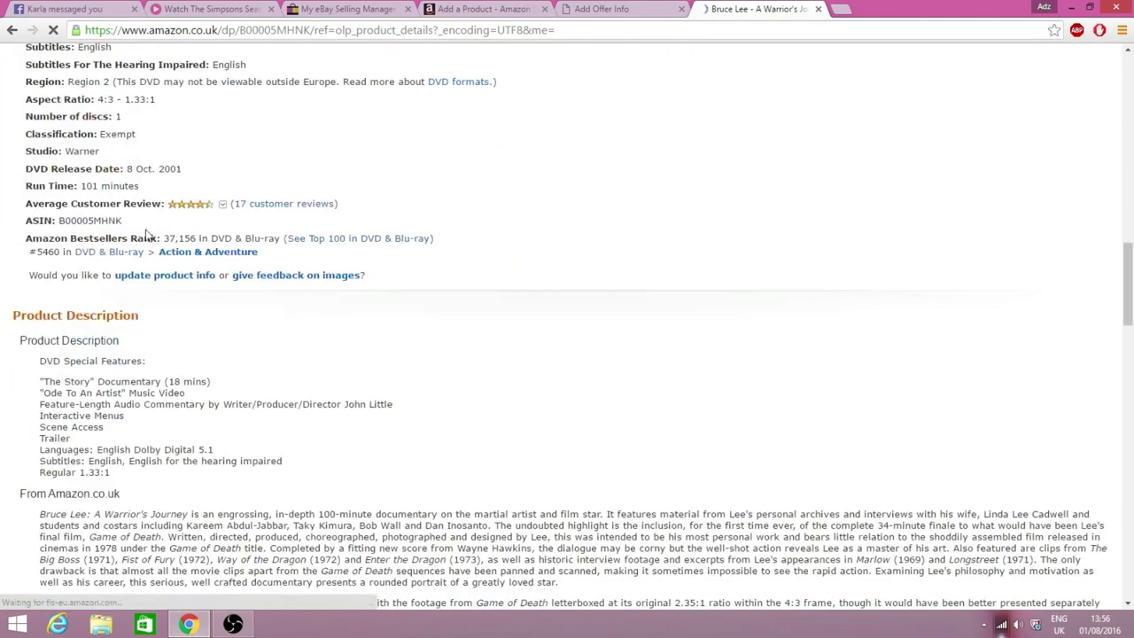
{"action": "left_click_drag", "start_coordinate": [160, 237], "coordinate": [215, 239]}
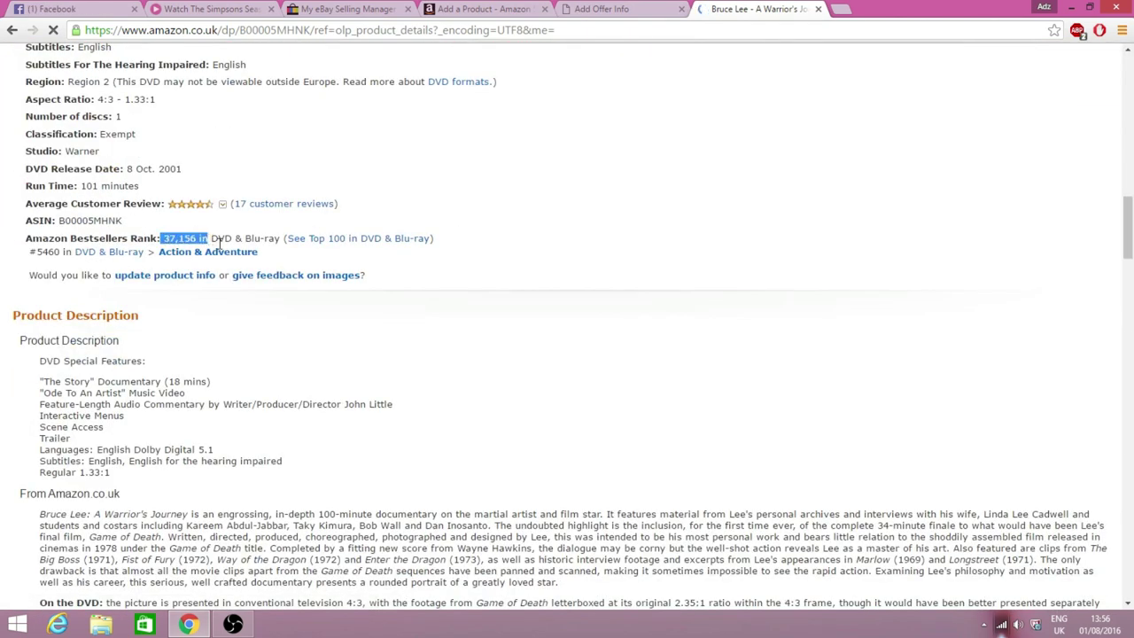
{"action": "left_click", "coordinate": [532, 278]}
{"action": "scroll", "coordinate": [532, 278], "scroll_direction": "up", "scroll_amount": 5}
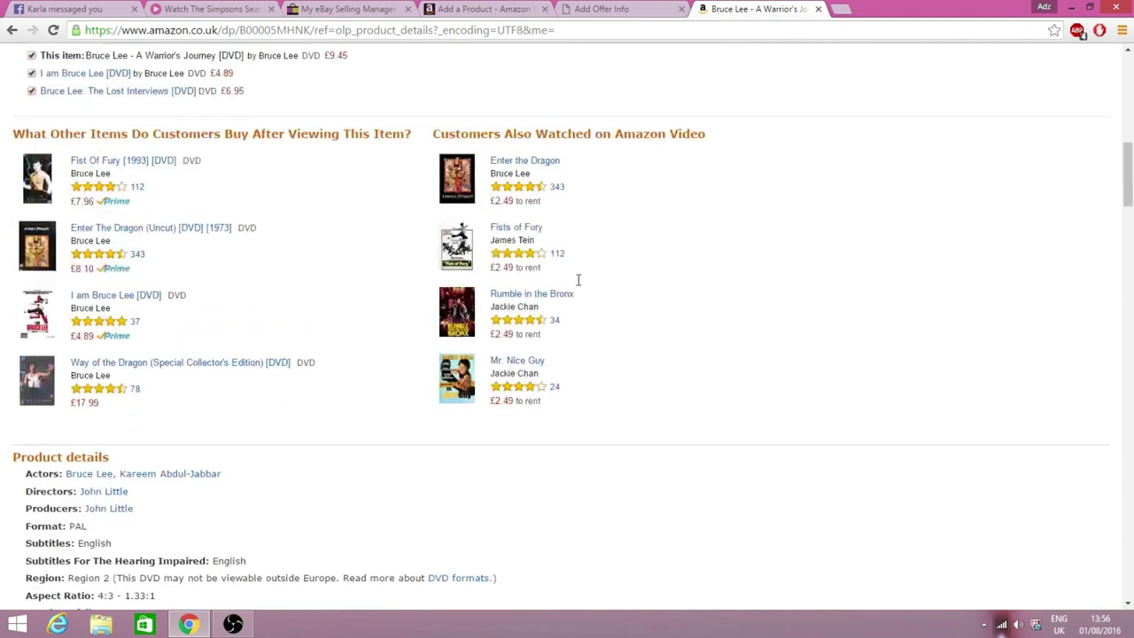
Go back to the Bruce Lee DVD's offer form and set your price to £19.99.
{"action": "left_click", "coordinate": [627, 9]}
{"action": "scroll", "coordinate": [567, 222], "scroll_direction": "down", "scroll_amount": 2}
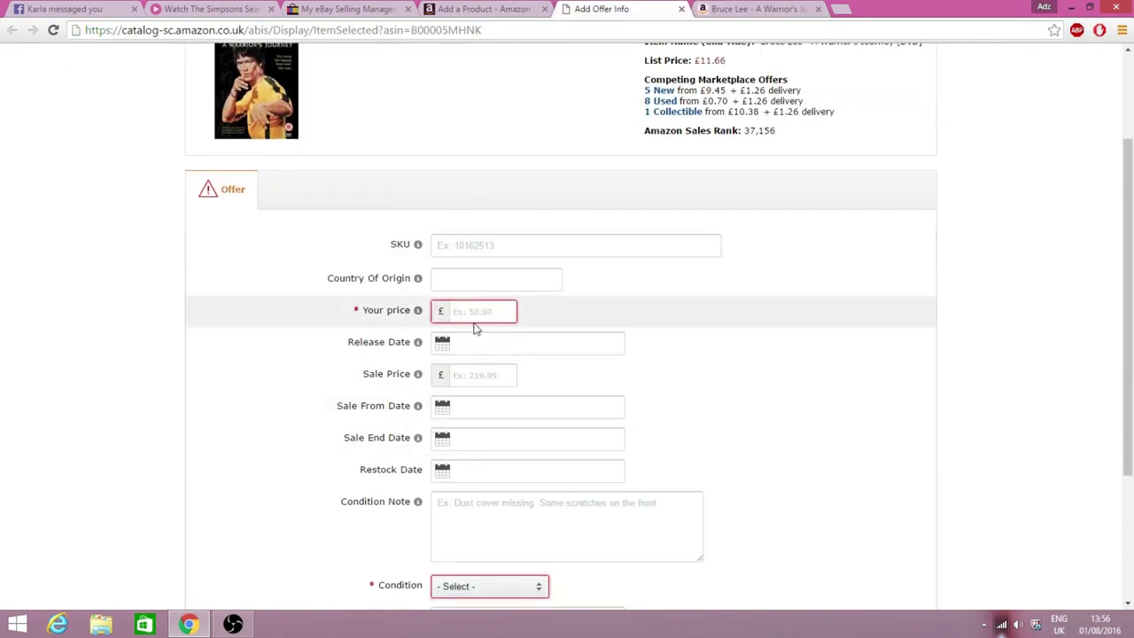
{"action": "type", "text": "19.99"}
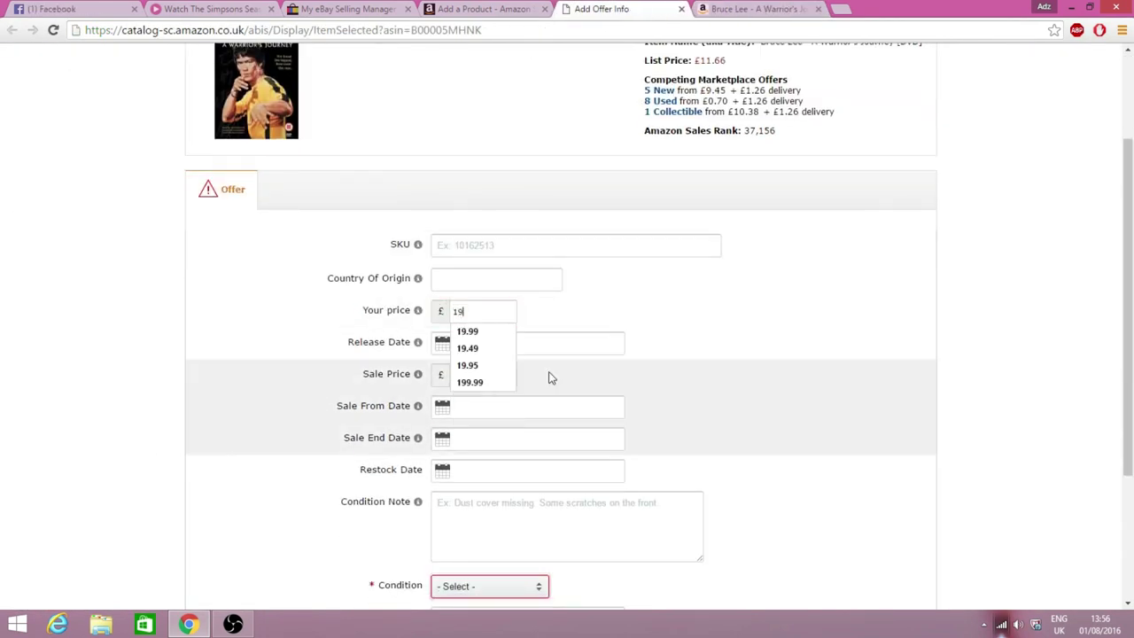
{"action": "left_click", "coordinate": [488, 333]}
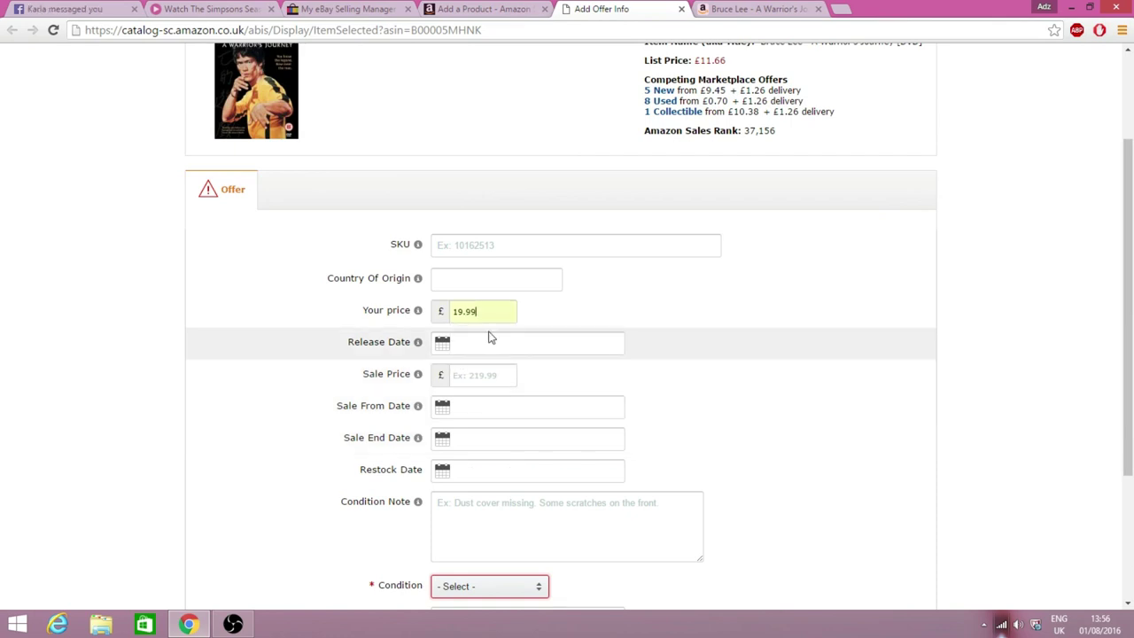
Select New as the condition of the Bruce Lee DVD offer.
{"action": "scroll", "coordinate": [541, 360], "scroll_direction": "down", "scroll_amount": 3}
{"action": "left_click", "coordinate": [524, 390]}
{"action": "left_click", "coordinate": [518, 410]}
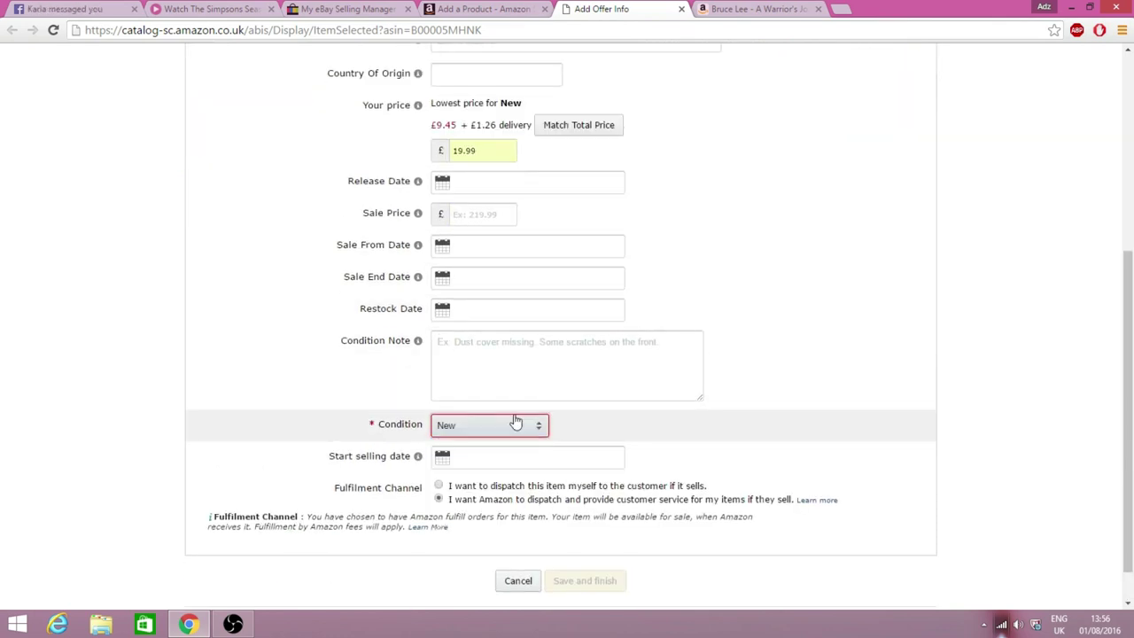
Write the condition note "New & Sealed. Packed By Amazon." and copy its whole text.
{"action": "left_click", "coordinate": [552, 394]}
{"action": "type", "text": "New "}
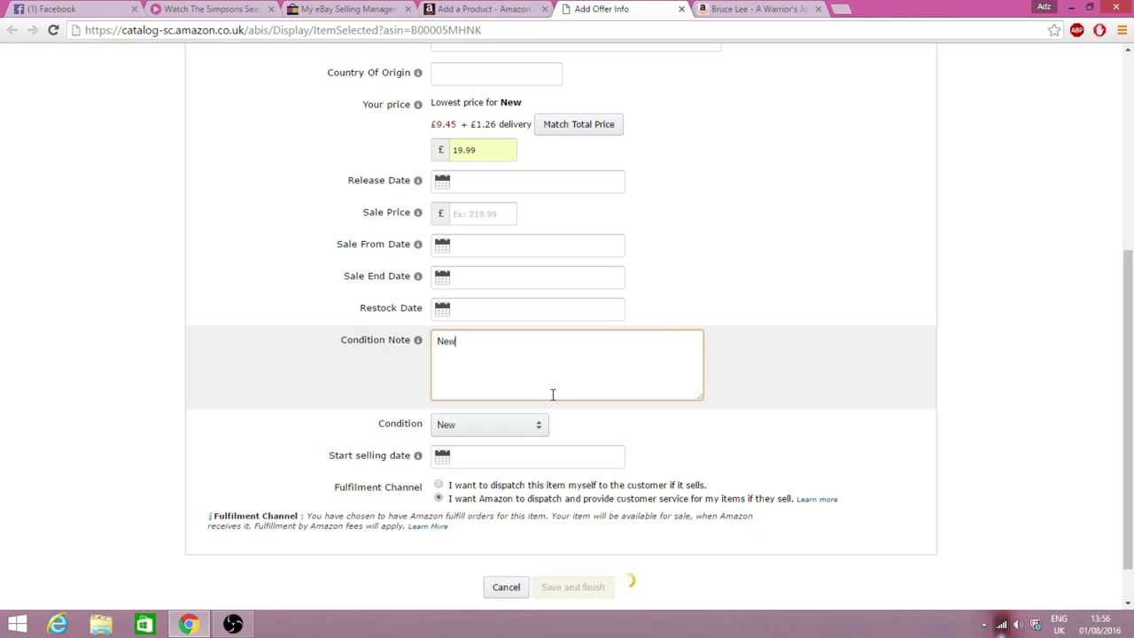
{"action": "type", "text": "& Sealed. "}
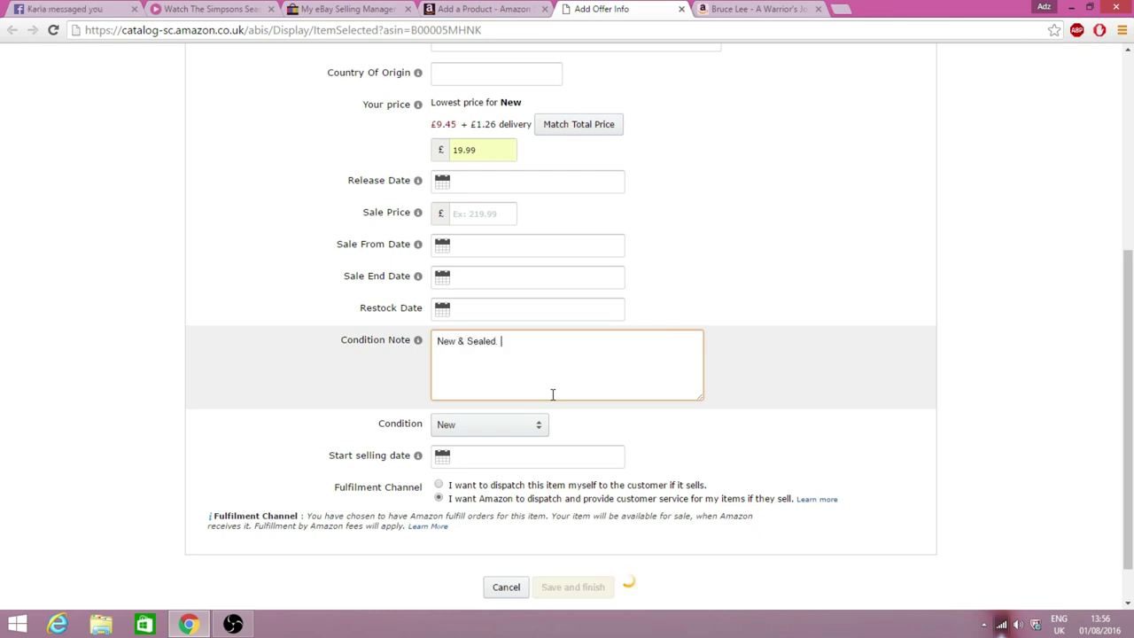
{"action": "type", "text": "Packed By Amazon."}
{"action": "left_click_drag", "start_coordinate": [614, 364], "coordinate": [412, 360]}
{"action": "right_click", "coordinate": [506, 343]}
{"action": "left_click", "coordinate": [536, 371]}
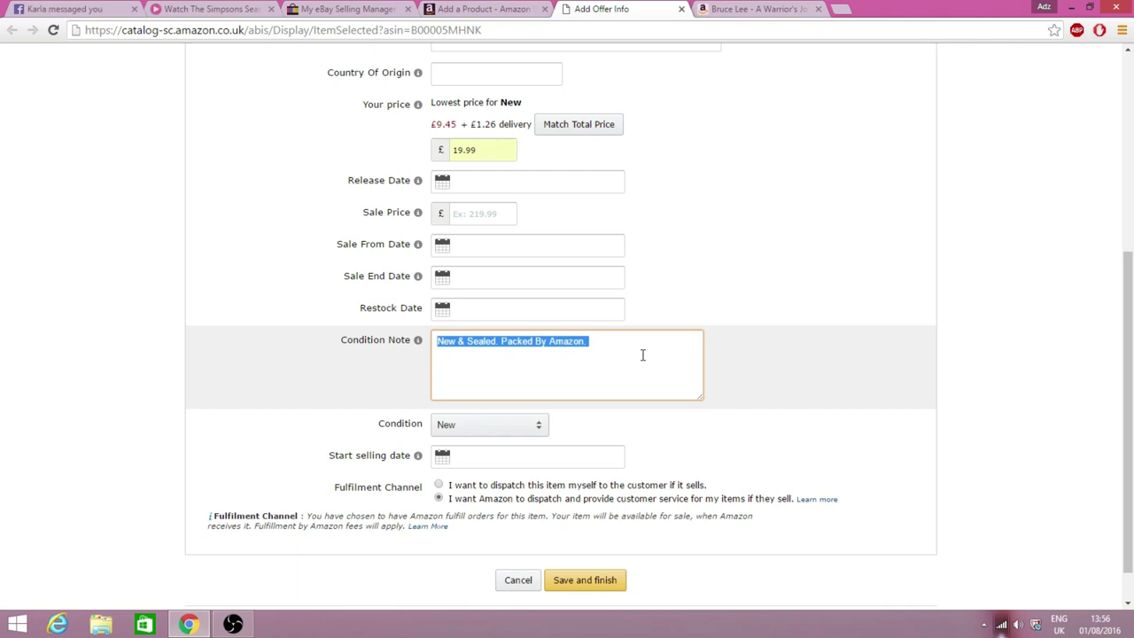
Replace the condition note with the copied text "New & Sealed. Packed By Amazon." and save the Bruce Lee DVD offer.
{"action": "key", "text": "BackSpace"}
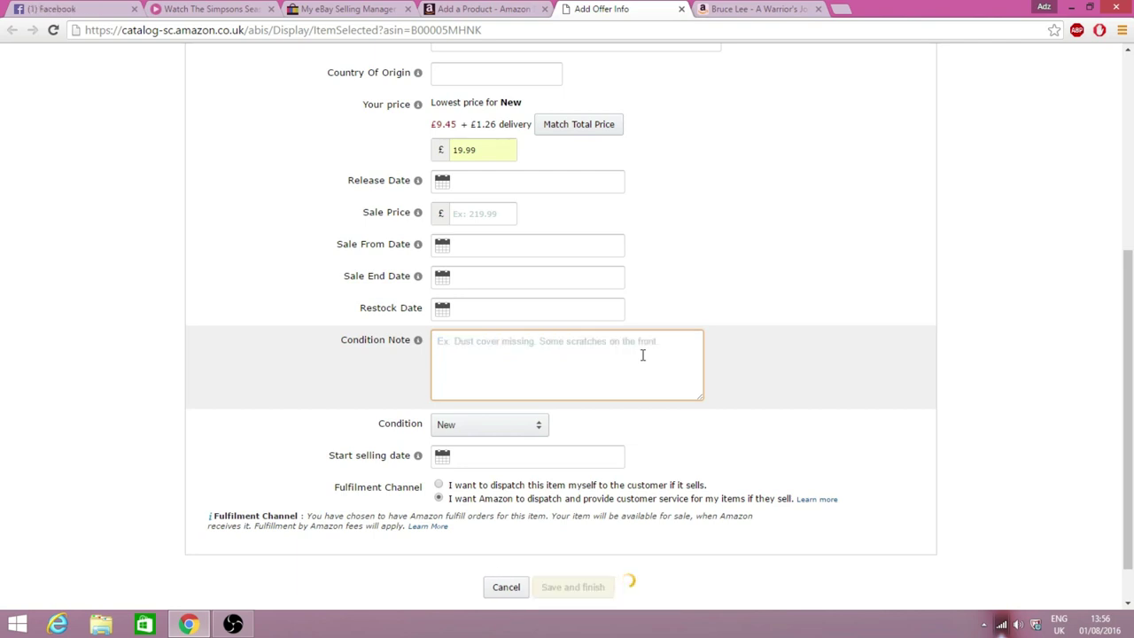
{"action": "key", "text": "ctrl+v"}
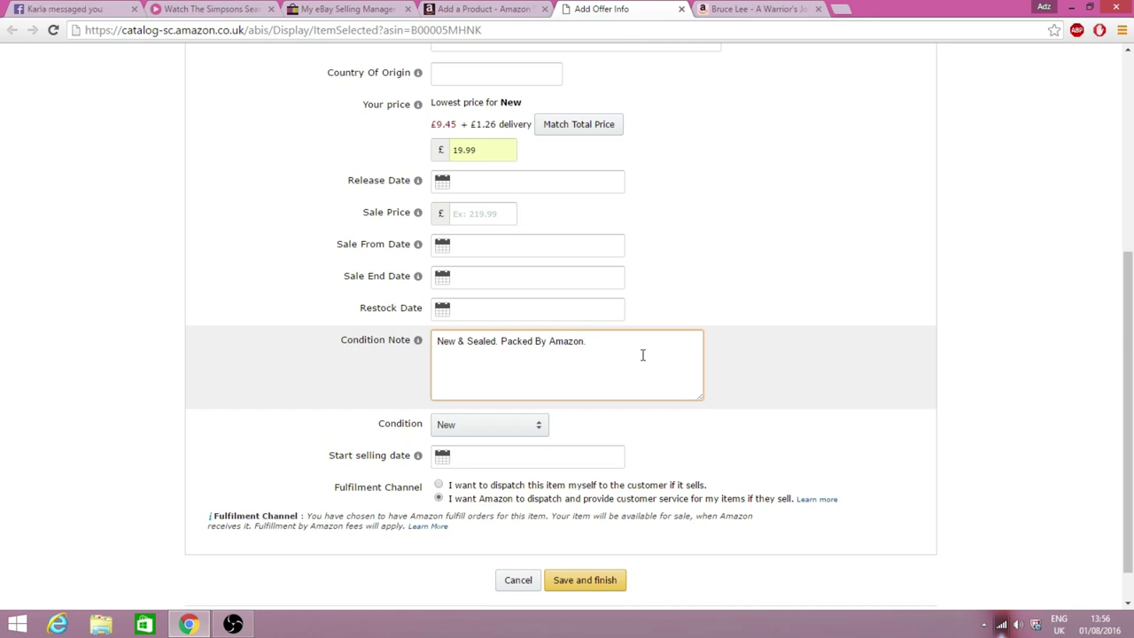
{"action": "scroll", "coordinate": [642, 354], "scroll_direction": "up", "scroll_amount": 4}
{"action": "scroll", "coordinate": [642, 354], "scroll_direction": "down", "scroll_amount": 5}
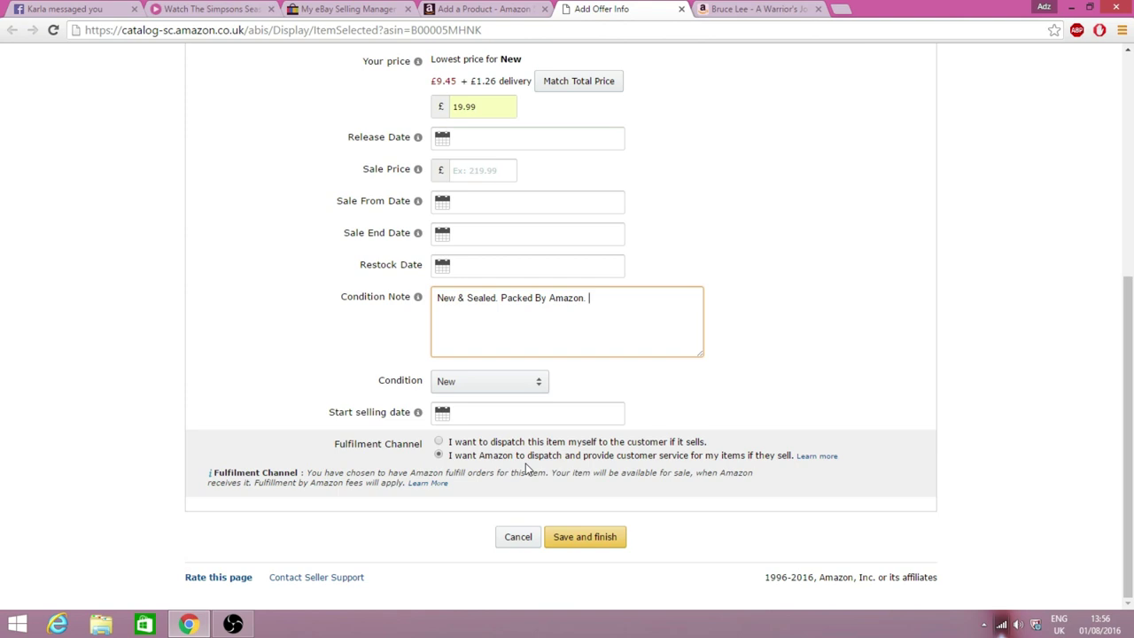
{"action": "left_click", "coordinate": [562, 539]}
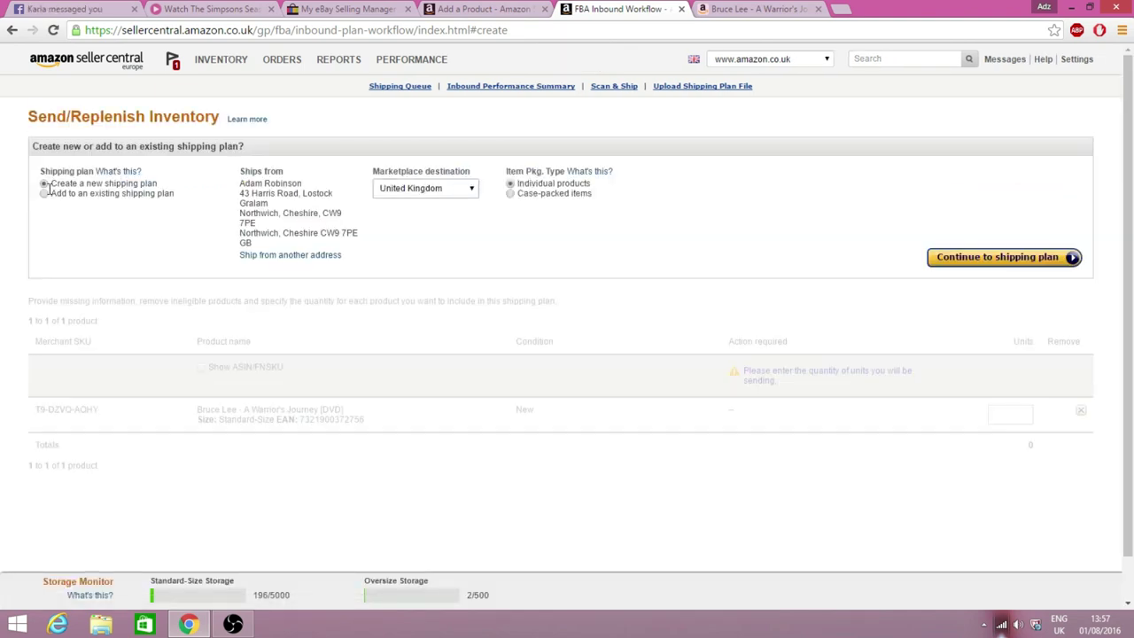
Add the Bruce Lee DVD to the existing shipping plan PLN (24/07/2016 14:12) and continue to that plan.
{"action": "left_click", "coordinate": [43, 193]}
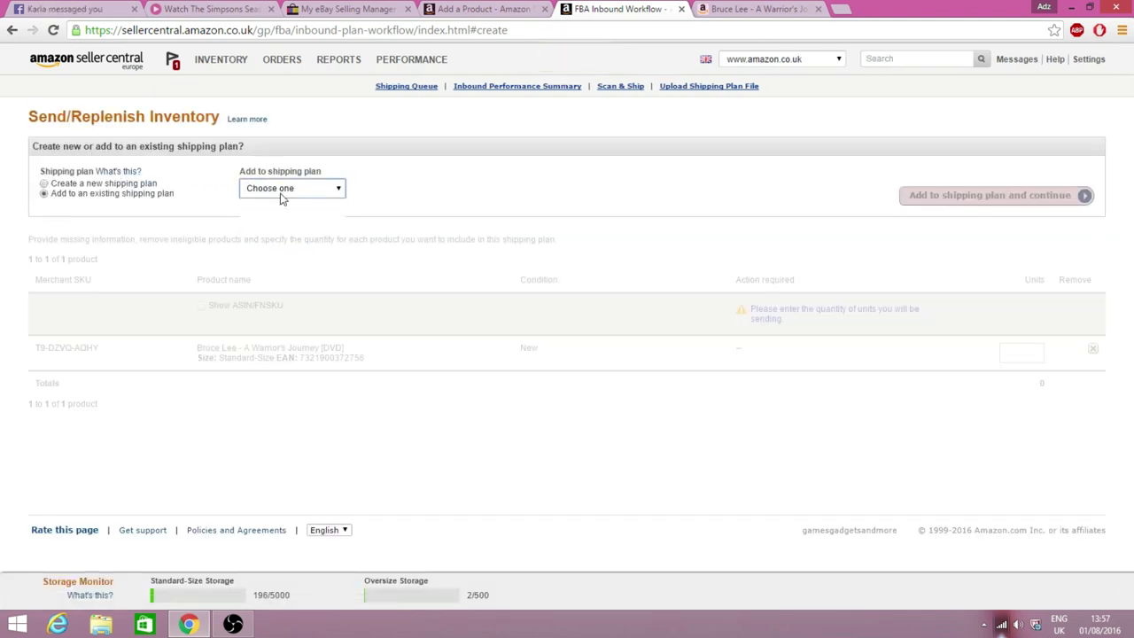
{"action": "left_click", "coordinate": [279, 189]}
{"action": "left_click", "coordinate": [279, 214]}
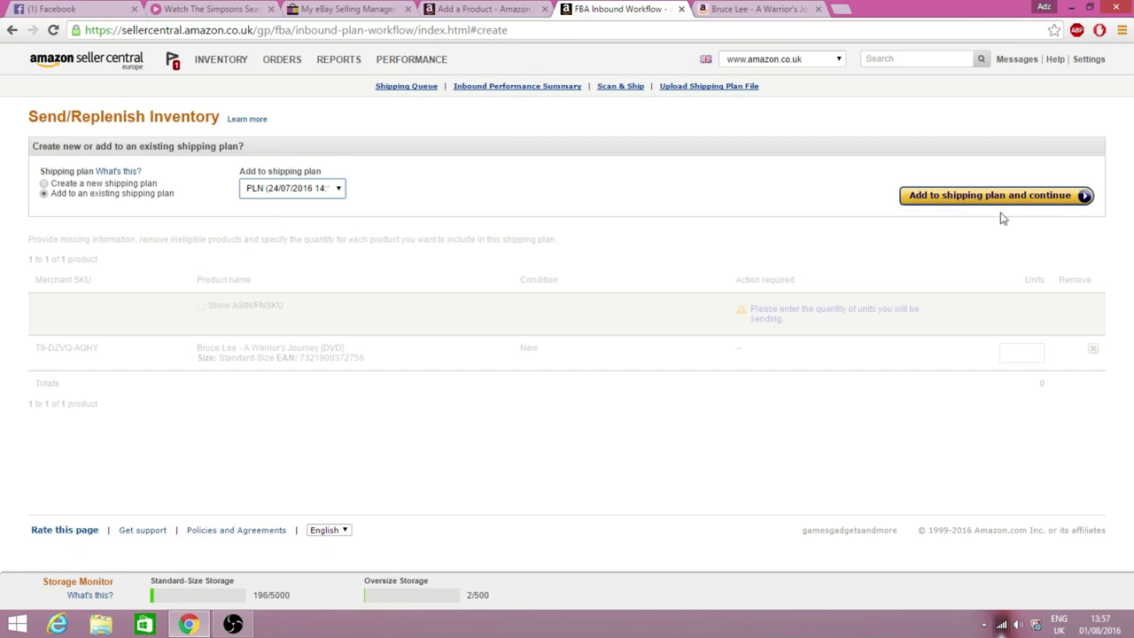
{"action": "left_click", "coordinate": [1017, 203]}
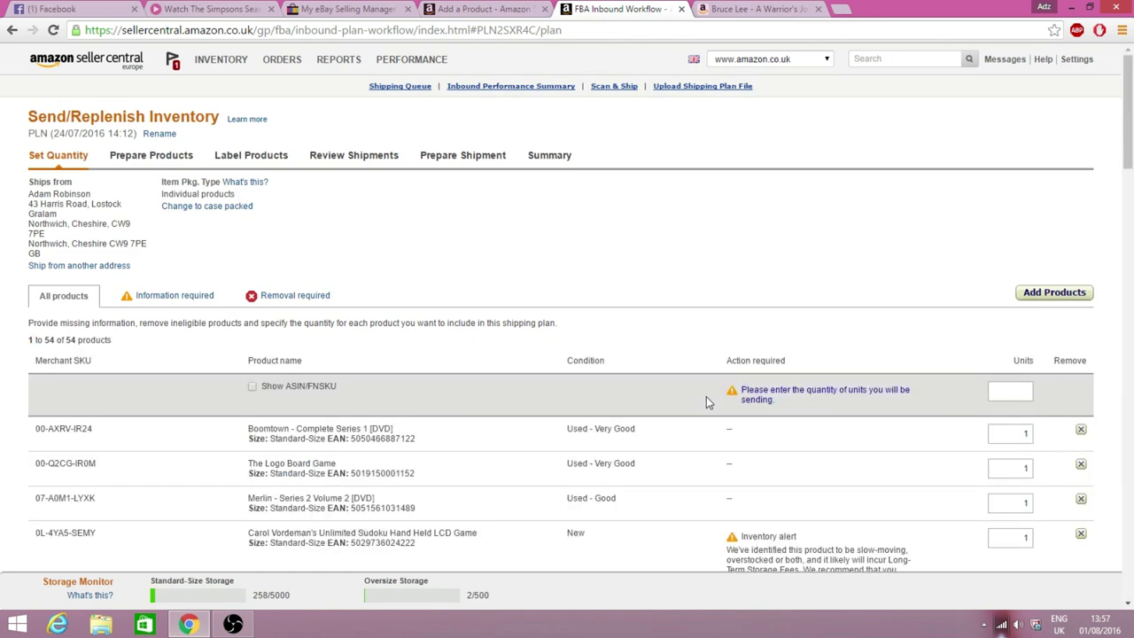
Find Bruce Lee - A Warrior's Journey in the shipping plan's product list and set its units to 1.
{"action": "scroll", "coordinate": [706, 399], "scroll_direction": "down", "scroll_amount": 3}
{"action": "scroll", "coordinate": [899, 393], "scroll_direction": "down", "scroll_amount": 15}
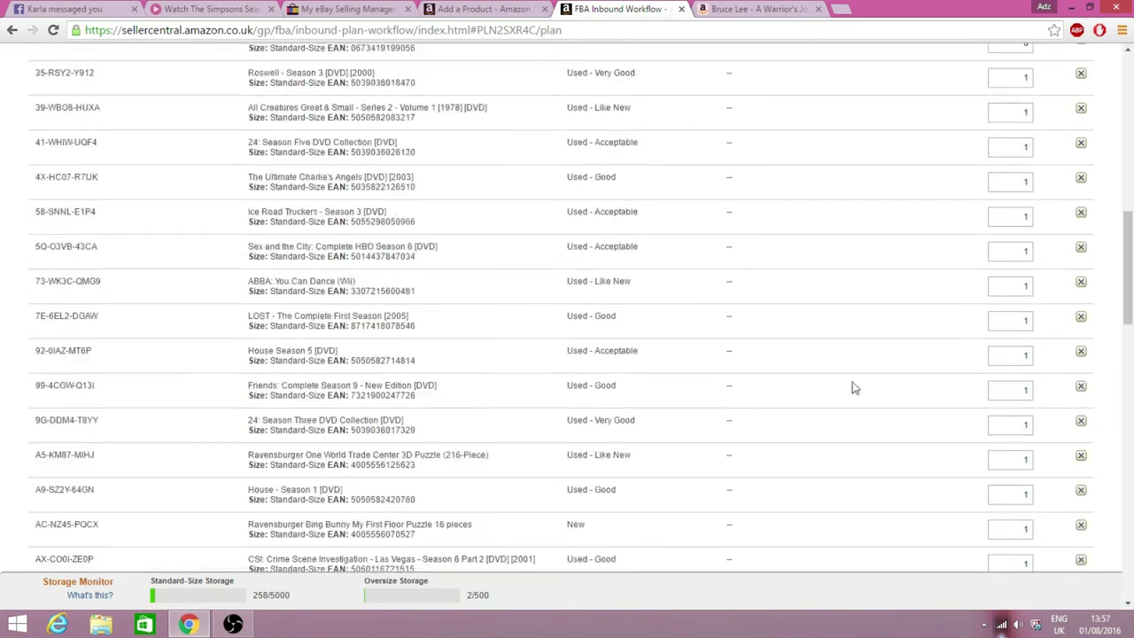
{"action": "scroll", "coordinate": [755, 413], "scroll_direction": "down", "scroll_amount": 15}
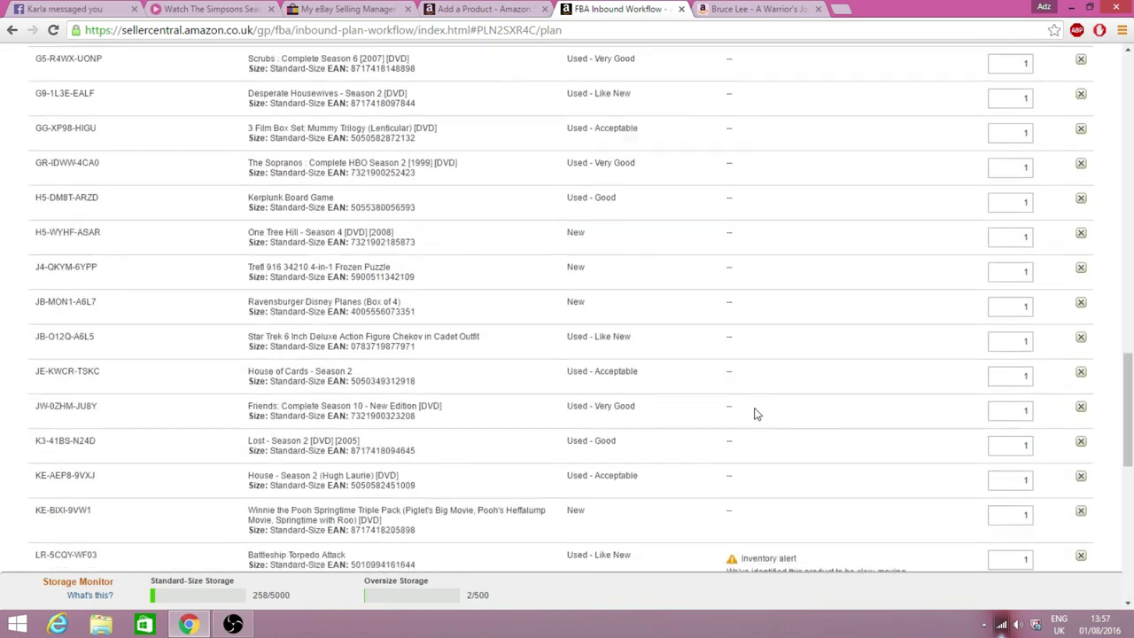
{"action": "scroll", "coordinate": [755, 411], "scroll_direction": "down", "scroll_amount": 3}
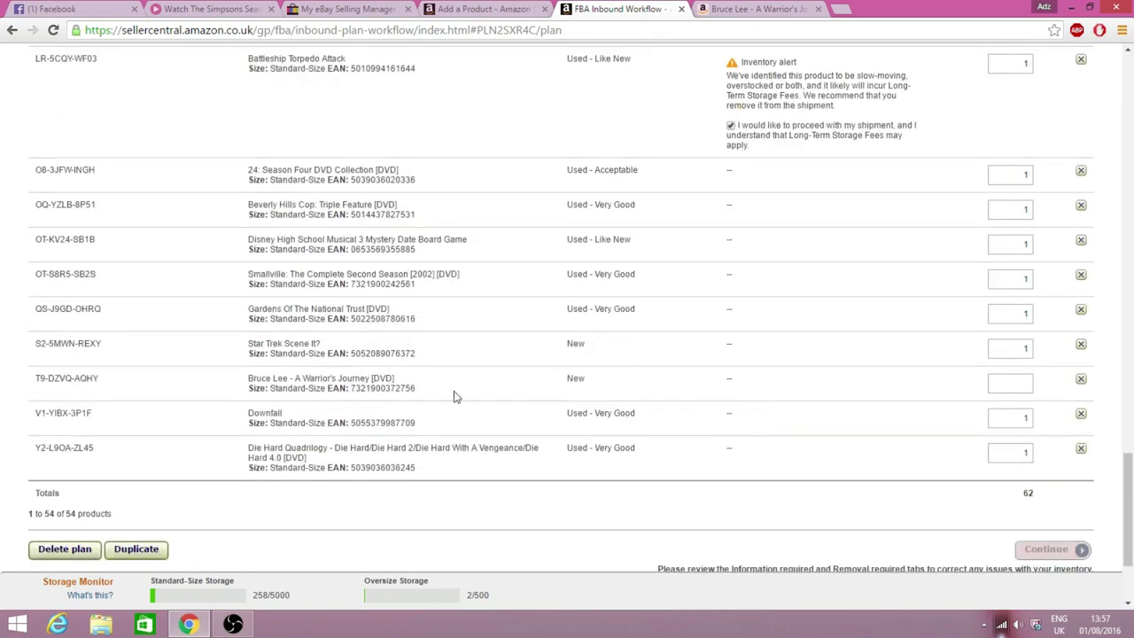
{"action": "left_click_drag", "start_coordinate": [243, 380], "coordinate": [408, 383]}
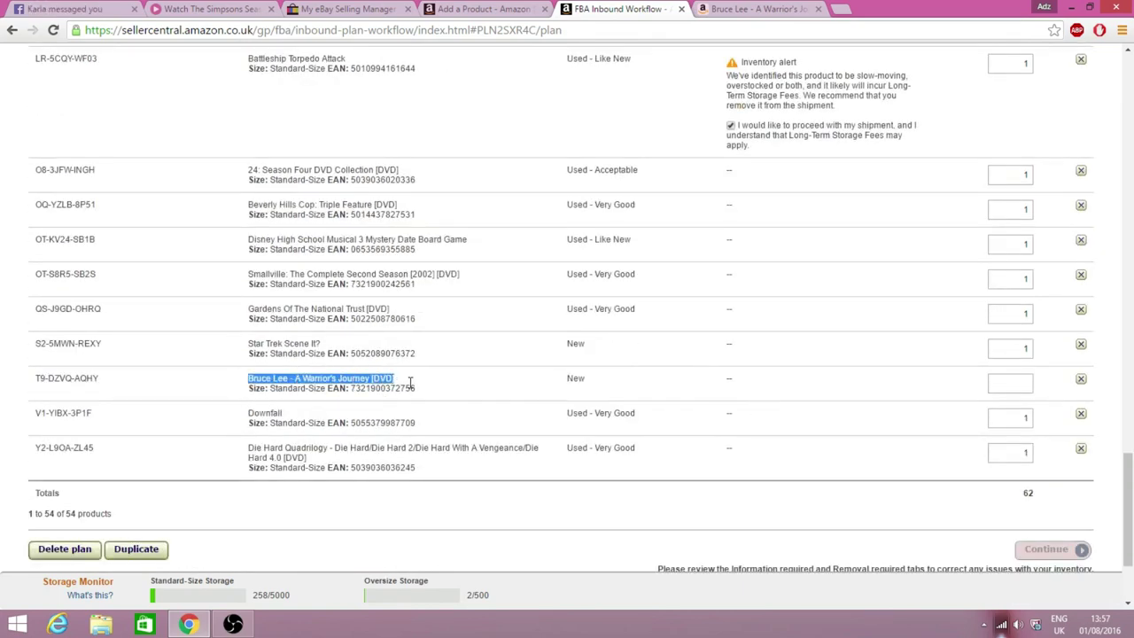
{"action": "left_click", "coordinate": [595, 393]}
{"action": "left_click", "coordinate": [1018, 387]}
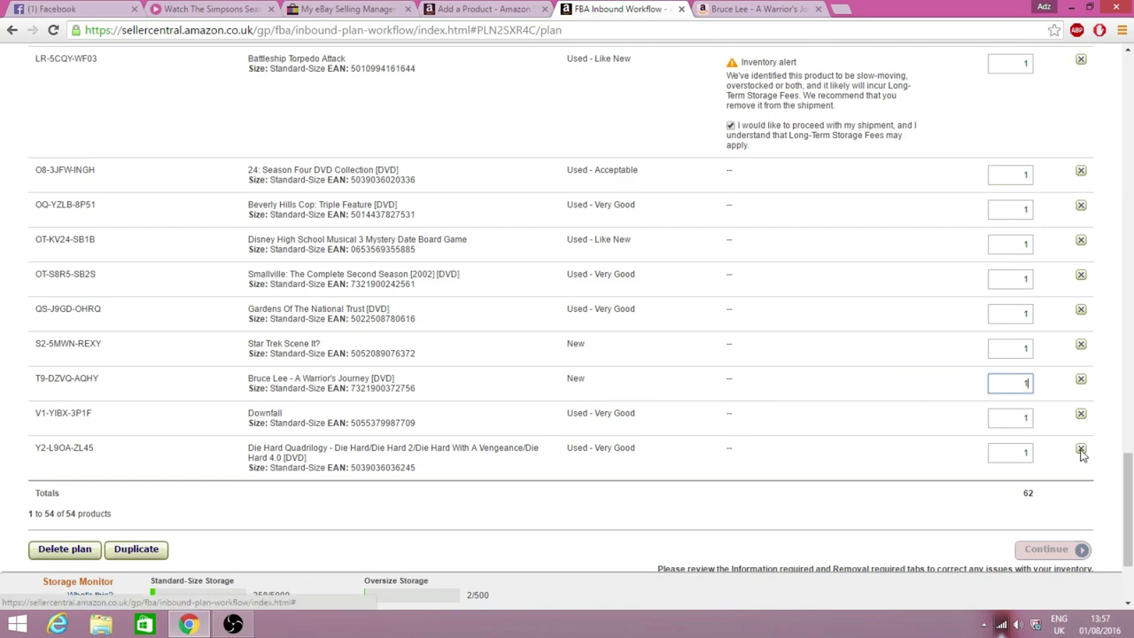
Go to the Add a Product page and close the duplicate Add a Product and Bruce Lee product pages.
{"action": "scroll", "coordinate": [944, 441], "scroll_direction": "up", "scroll_amount": 5}
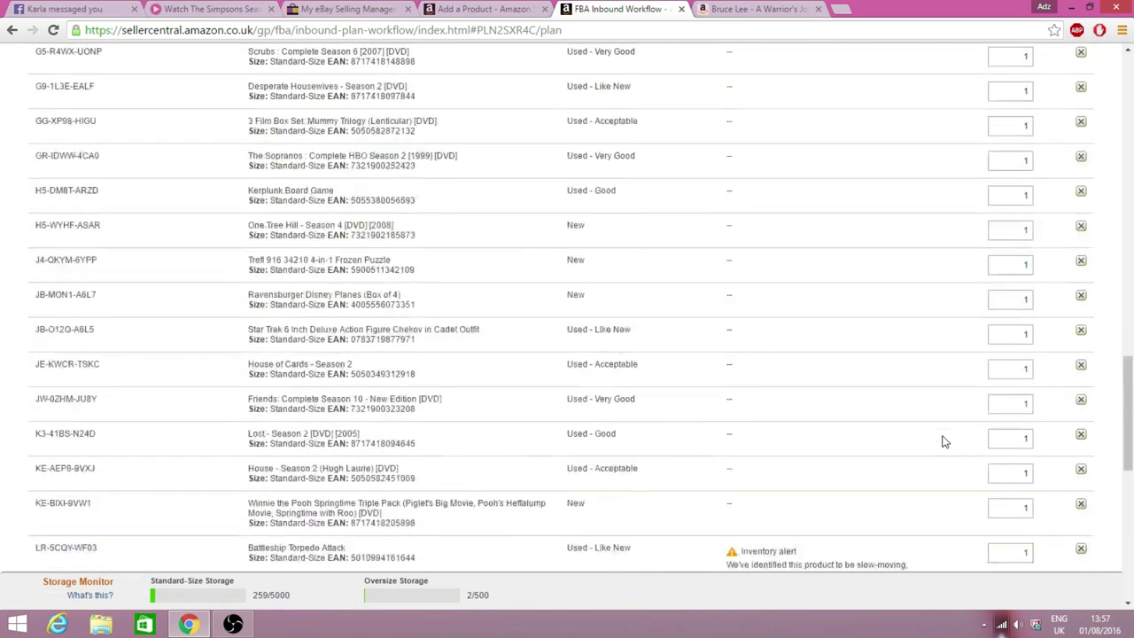
{"action": "scroll", "coordinate": [945, 441], "scroll_direction": "up", "scroll_amount": 10}
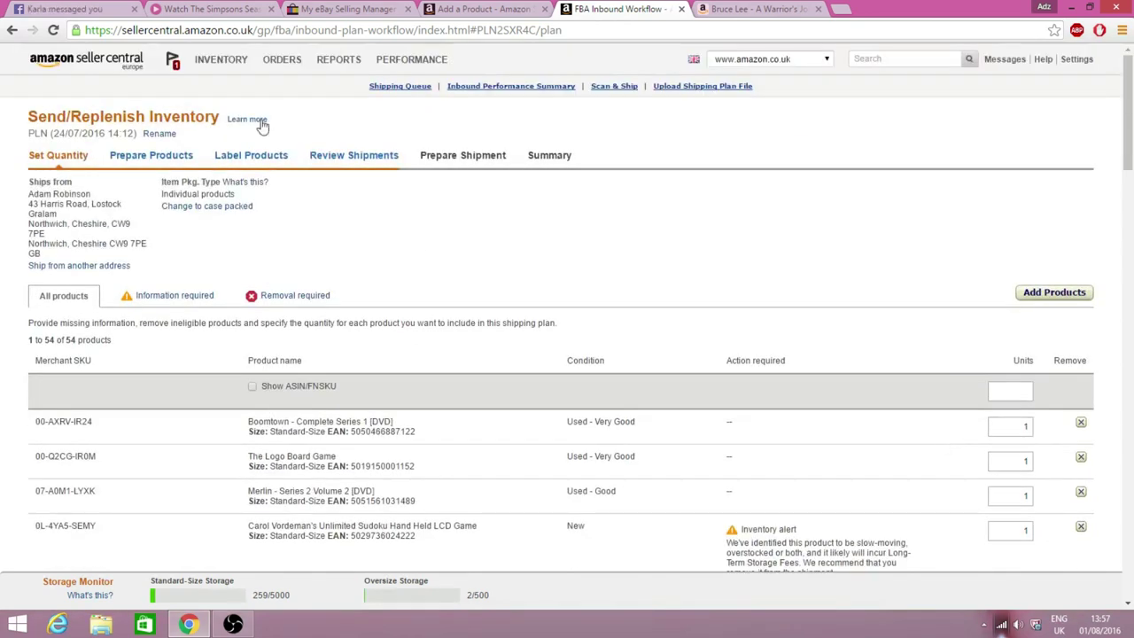
{"action": "mouse_move", "coordinate": [217, 62]}
{"action": "left_click", "coordinate": [214, 152]}
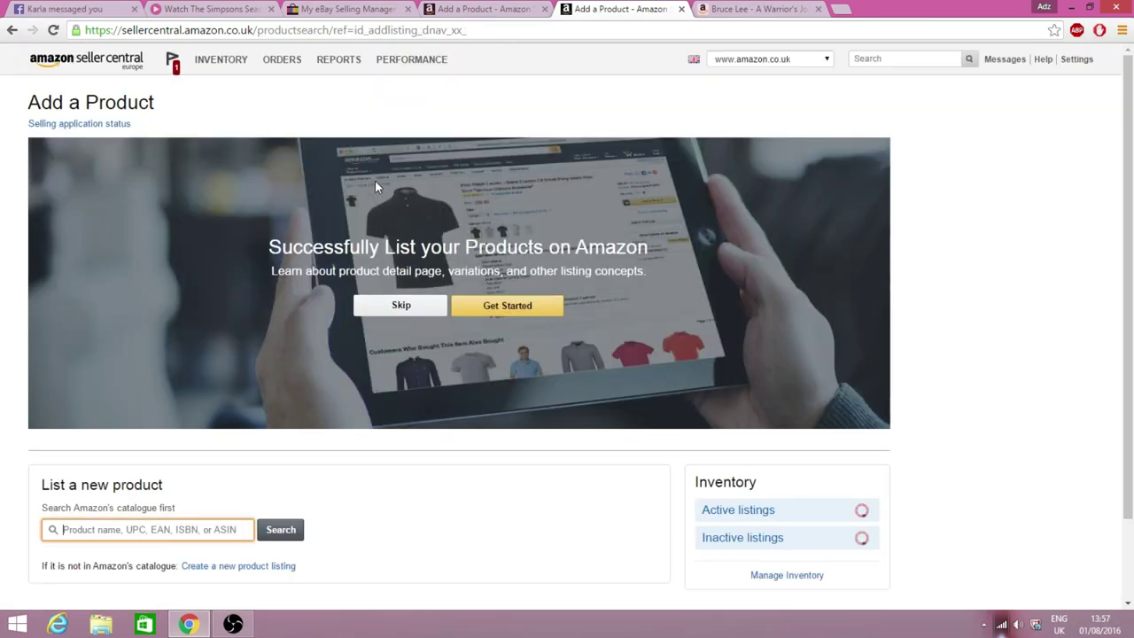
{"action": "left_click", "coordinate": [545, 9]}
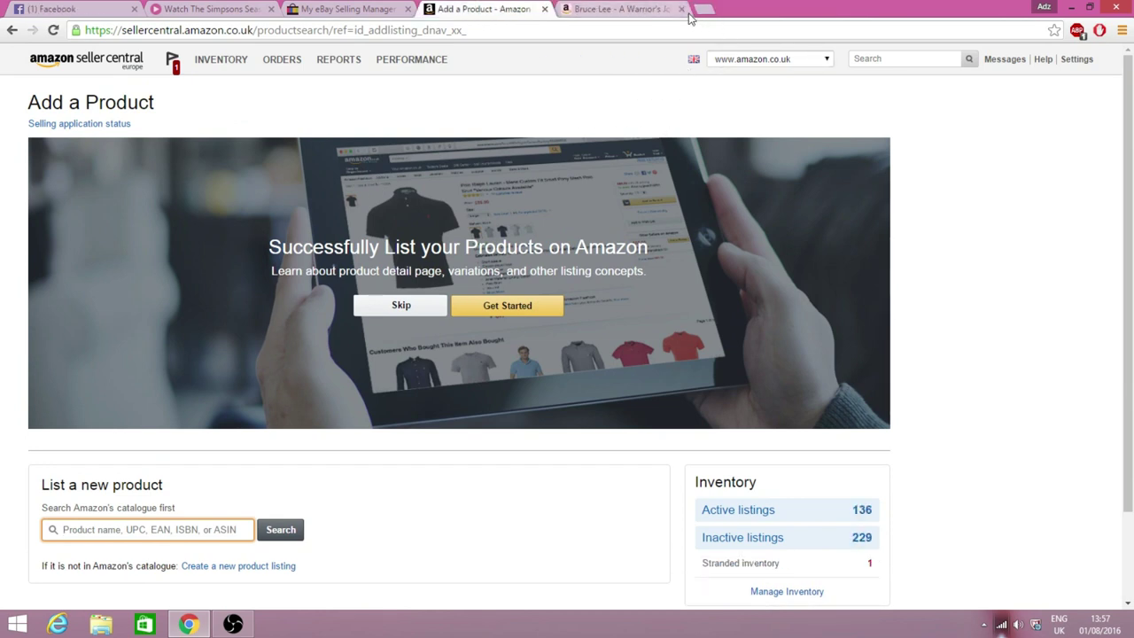
{"action": "left_click", "coordinate": [681, 9]}
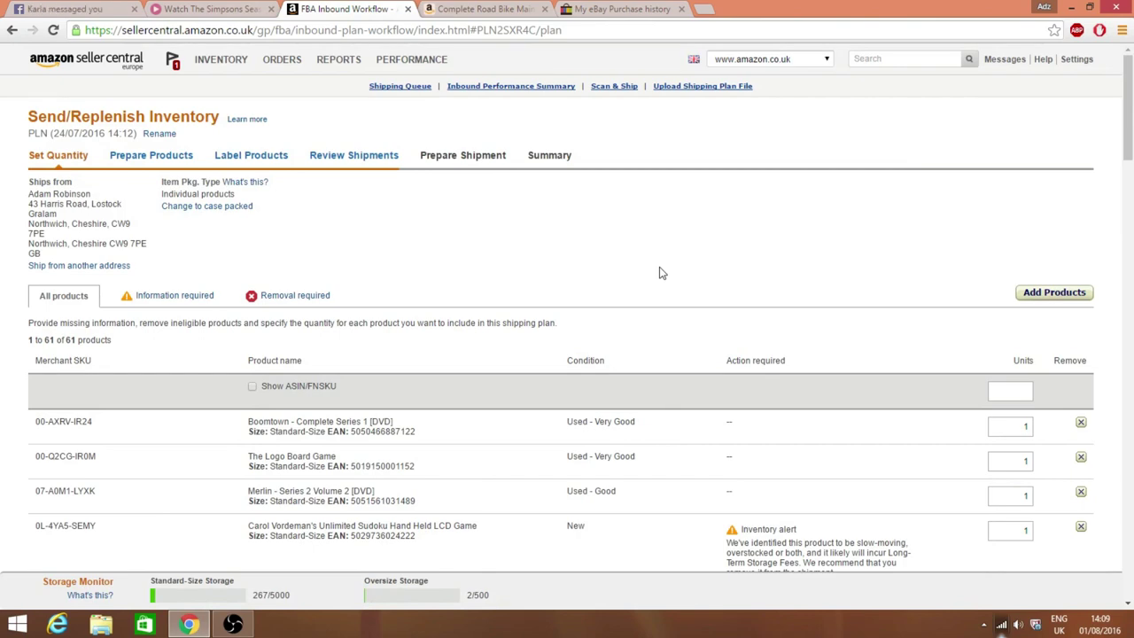
Review the products and quantities in the shipping plan and continue to the Prepare Products stage.
{"action": "scroll", "coordinate": [659, 273], "scroll_direction": "down", "scroll_amount": 8}
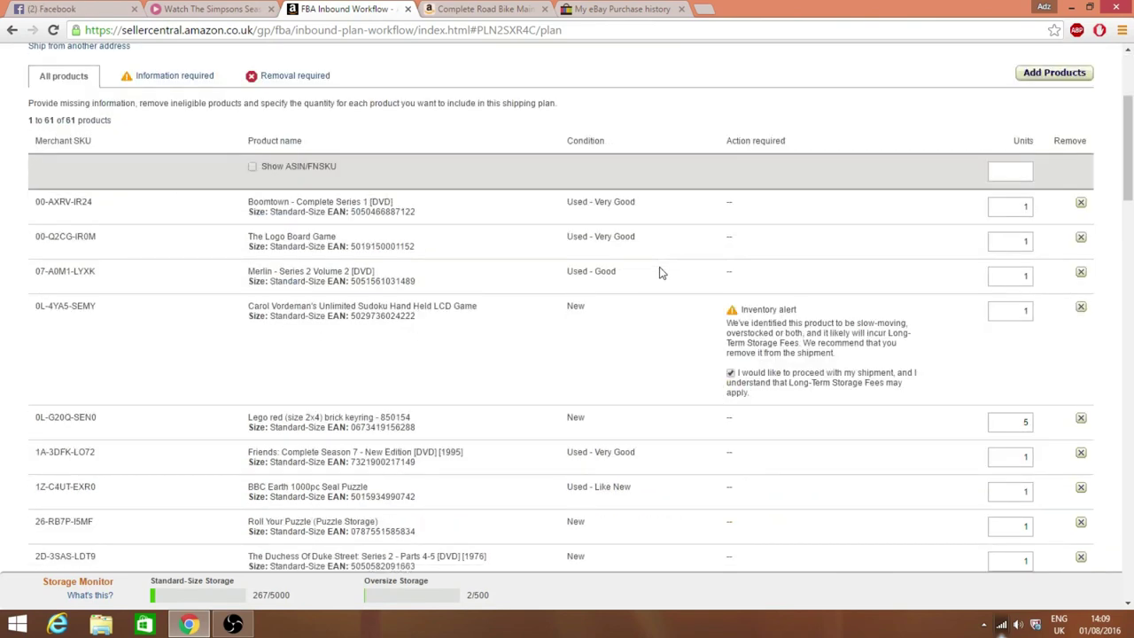
{"action": "scroll", "coordinate": [659, 273], "scroll_direction": "up", "scroll_amount": 4}
{"action": "scroll", "coordinate": [659, 273], "scroll_direction": "up", "scroll_amount": 4}
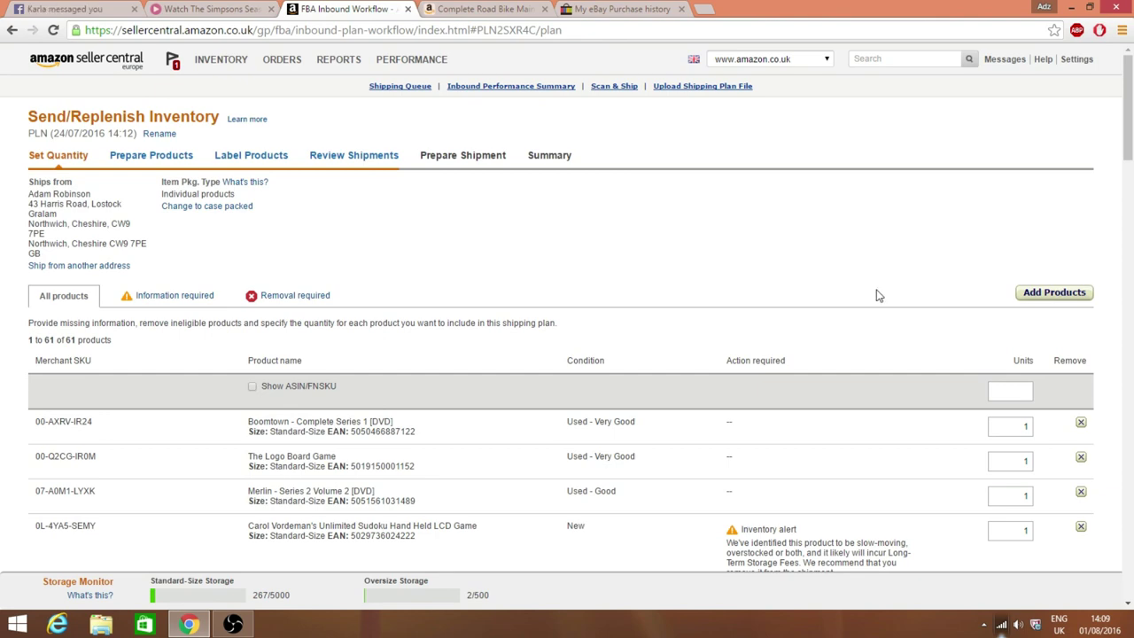
{"action": "left_click_drag", "start_coordinate": [1129, 144], "coordinate": [1113, 566]}
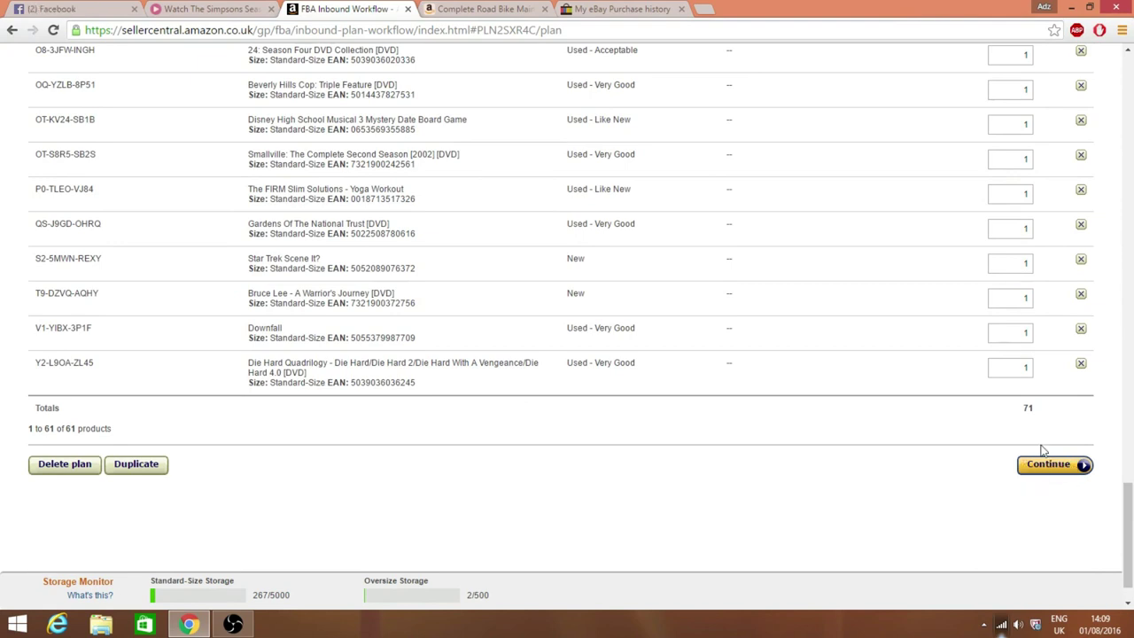
{"action": "left_click", "coordinate": [1062, 467]}
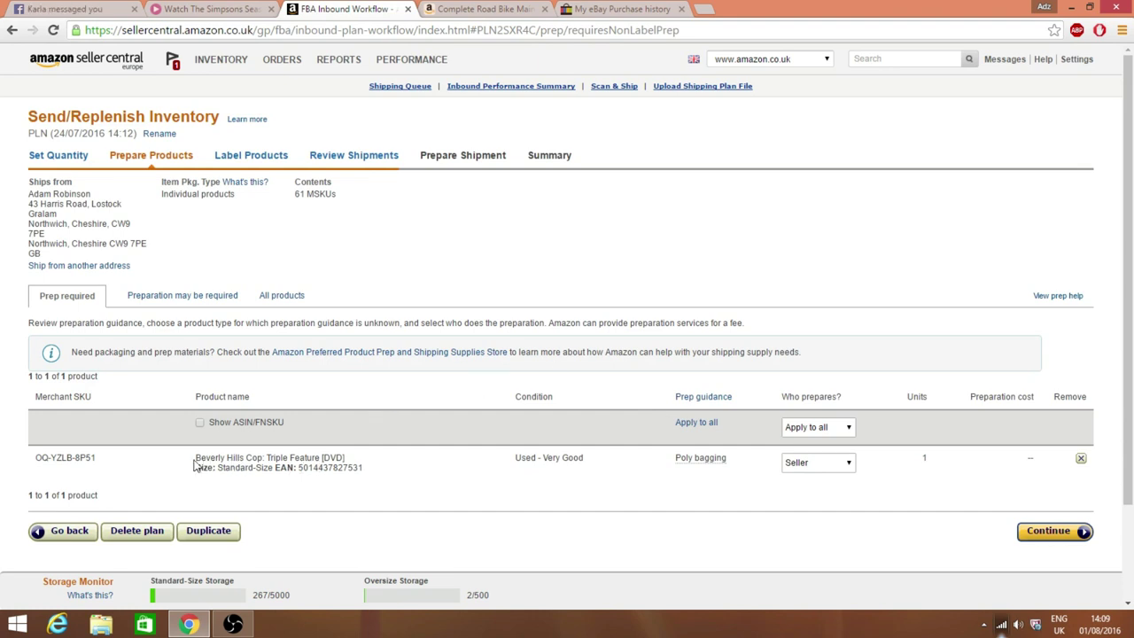
Check the name and condition of the Beverly Hills Cop DVD requiring prep, and apply Seller as the preparer to all listed products.
{"action": "triple_click", "coordinate": [229, 453]}
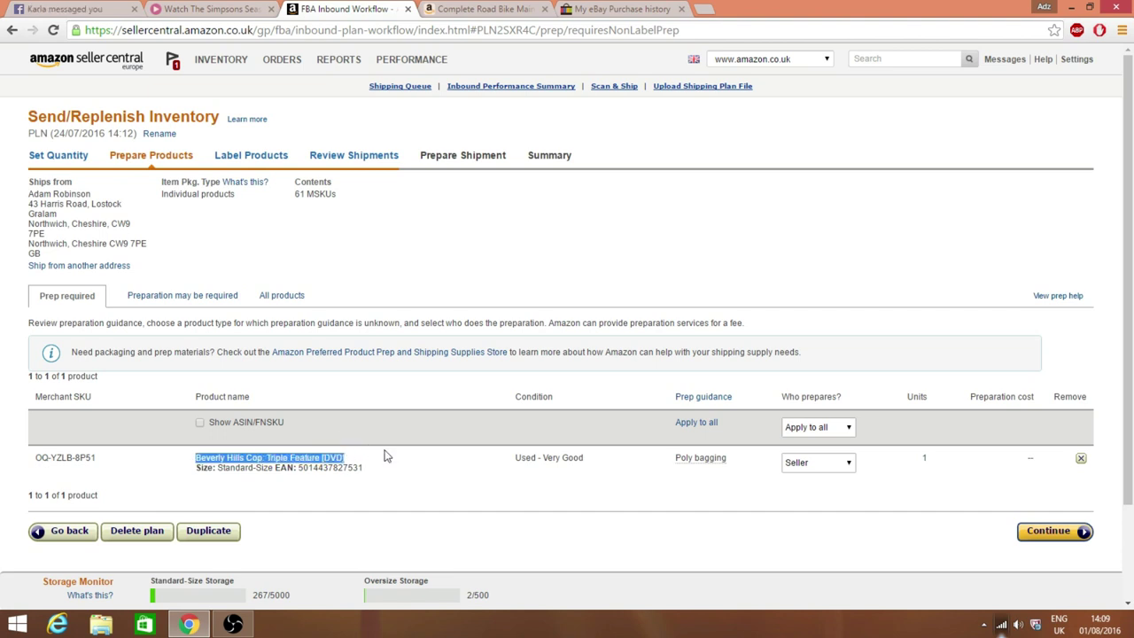
{"action": "left_click", "coordinate": [287, 394]}
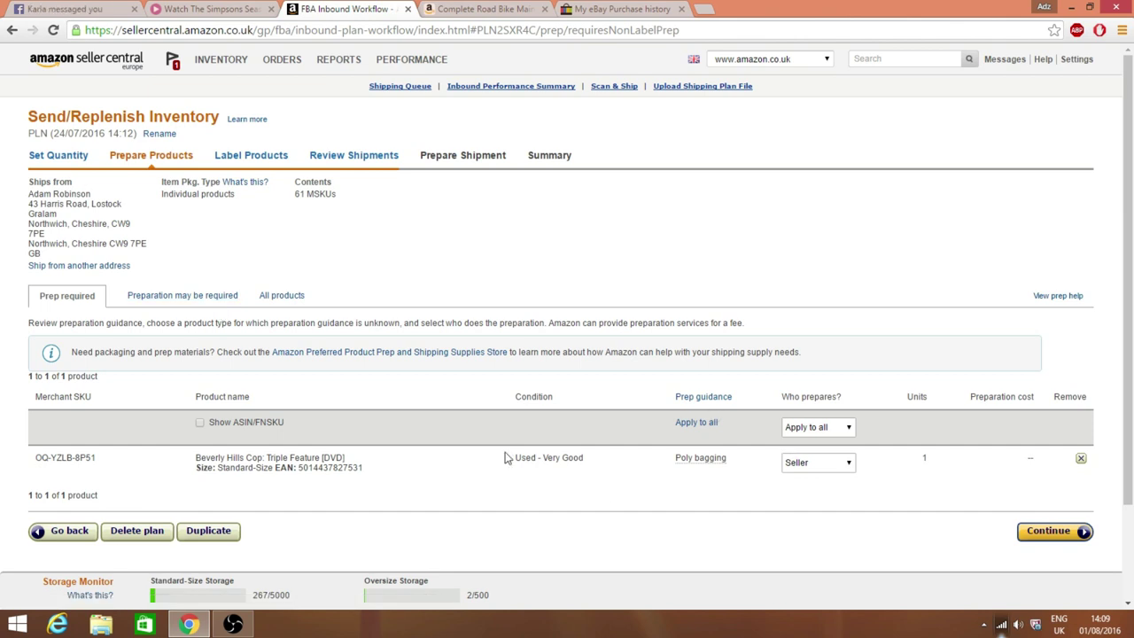
{"action": "left_click_drag", "start_coordinate": [386, 461], "coordinate": [609, 465]}
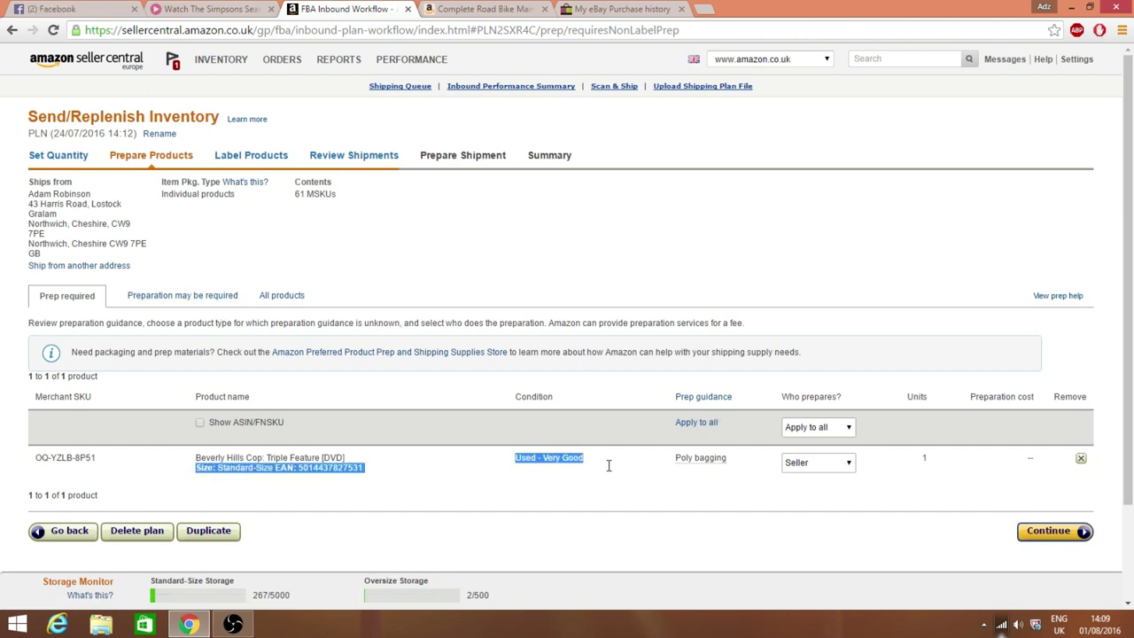
{"action": "left_click", "coordinate": [621, 471]}
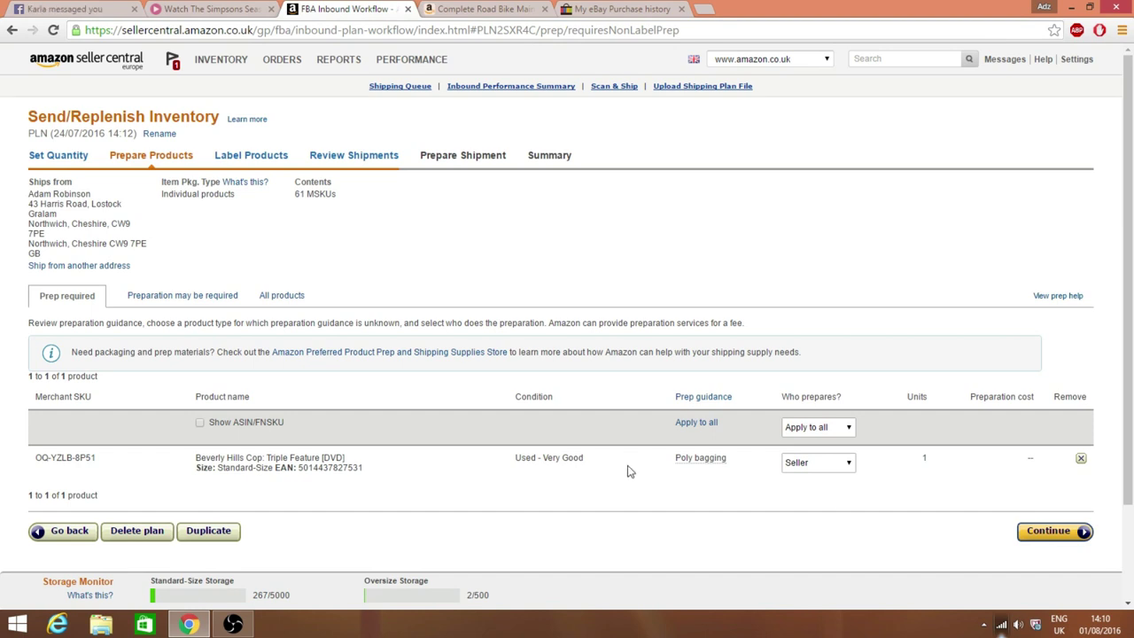
{"action": "left_click", "coordinate": [824, 434]}
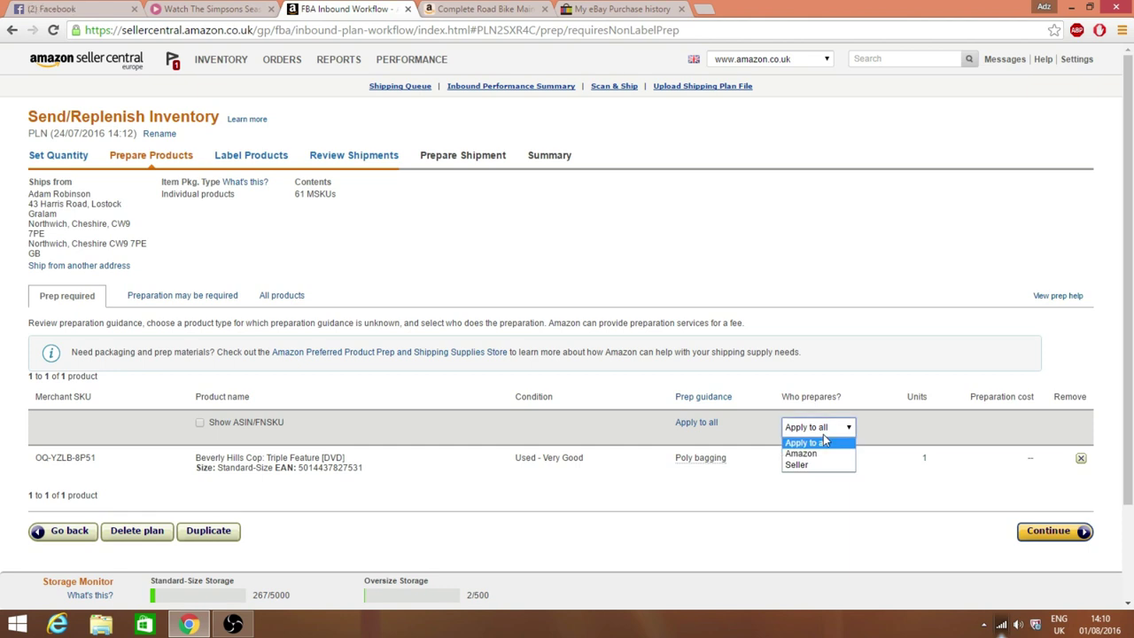
{"action": "left_click", "coordinate": [806, 464]}
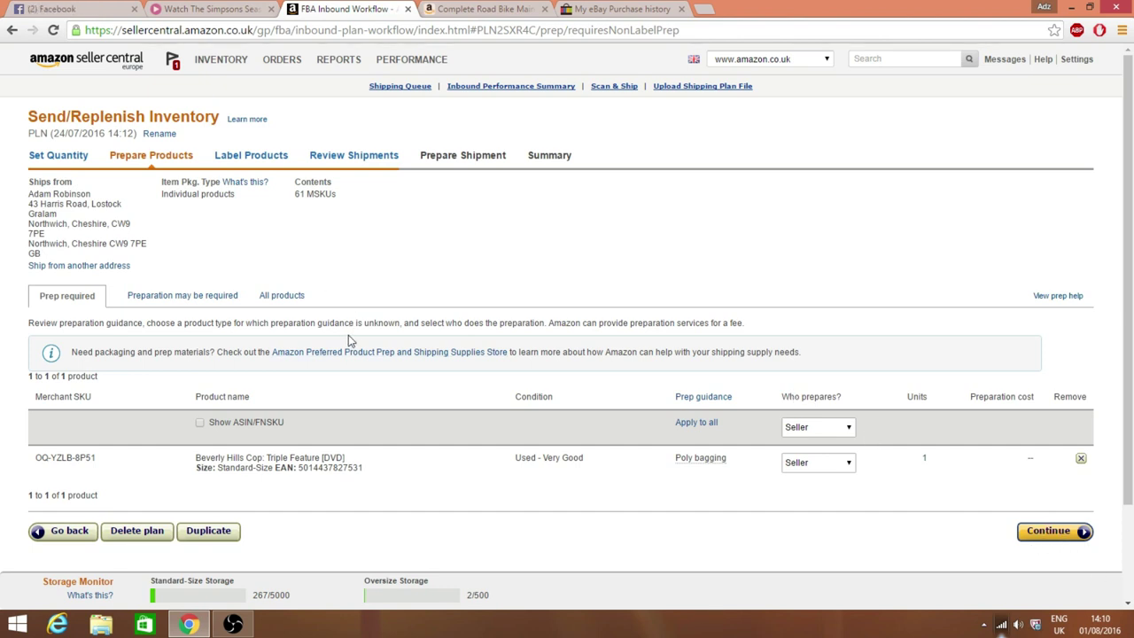
Show all products in the preparation stage, apply Seller as the preparer to all of them, and continue to Label Products.
{"action": "left_click", "coordinate": [272, 294]}
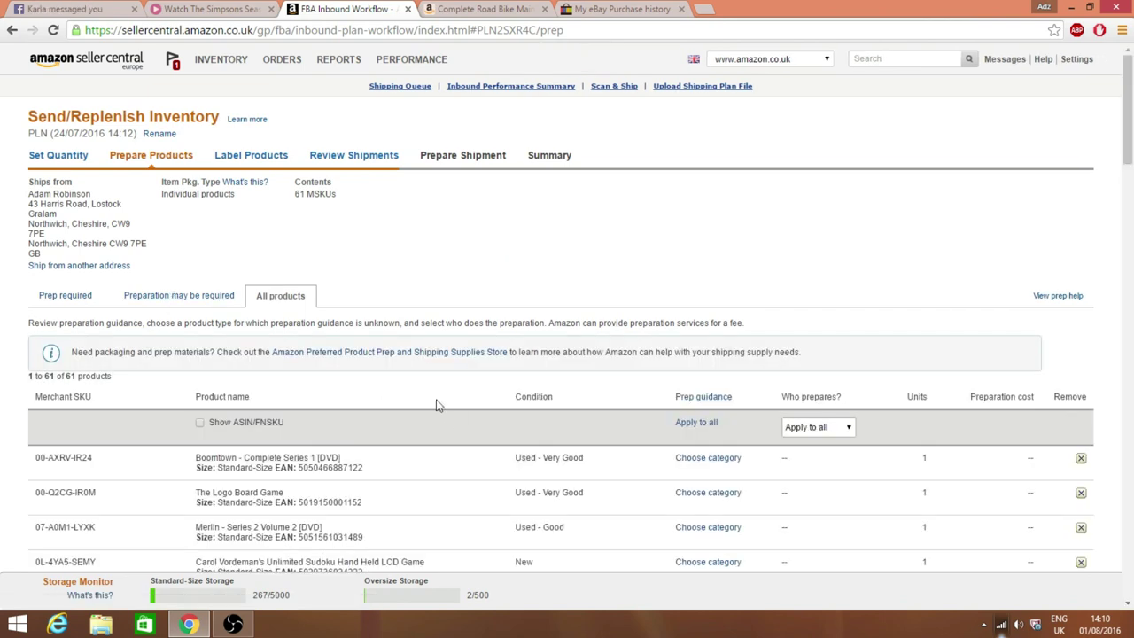
{"action": "scroll", "coordinate": [566, 375], "scroll_direction": "down", "scroll_amount": 2}
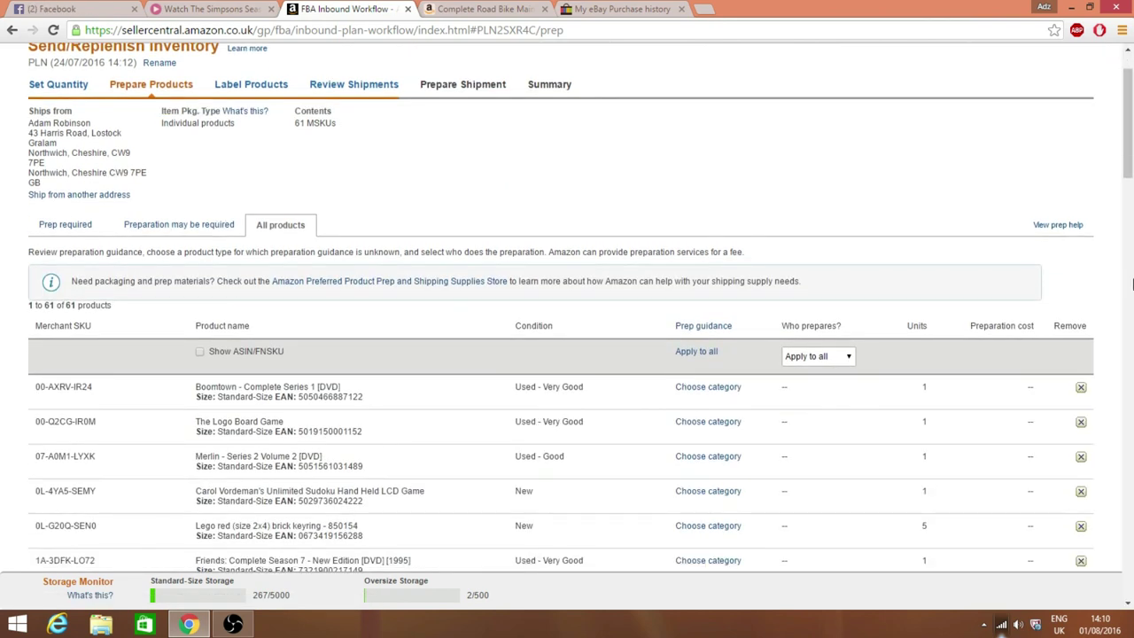
{"action": "scroll", "coordinate": [1126, 166], "scroll_direction": "down", "scroll_amount": 2}
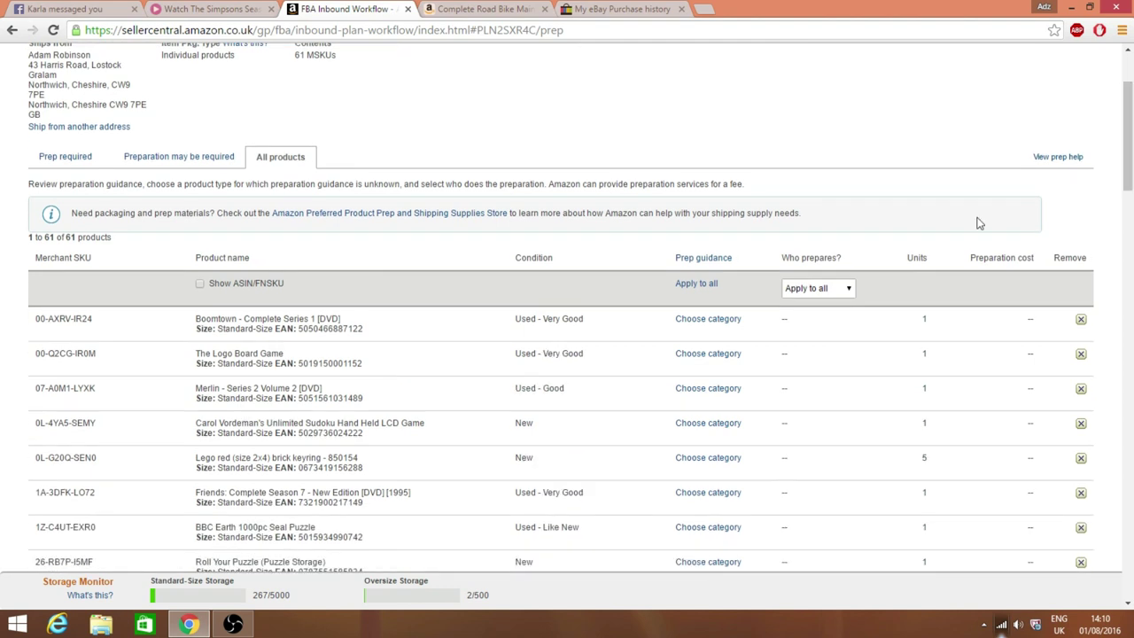
{"action": "left_click", "coordinate": [823, 289]}
{"action": "left_click", "coordinate": [797, 325]}
{"action": "left_click_drag", "start_coordinate": [1001, 322], "coordinate": [1023, 266]}
{"action": "left_click", "coordinate": [966, 251]}
{"action": "left_click_drag", "start_coordinate": [1128, 133], "coordinate": [1121, 542]}
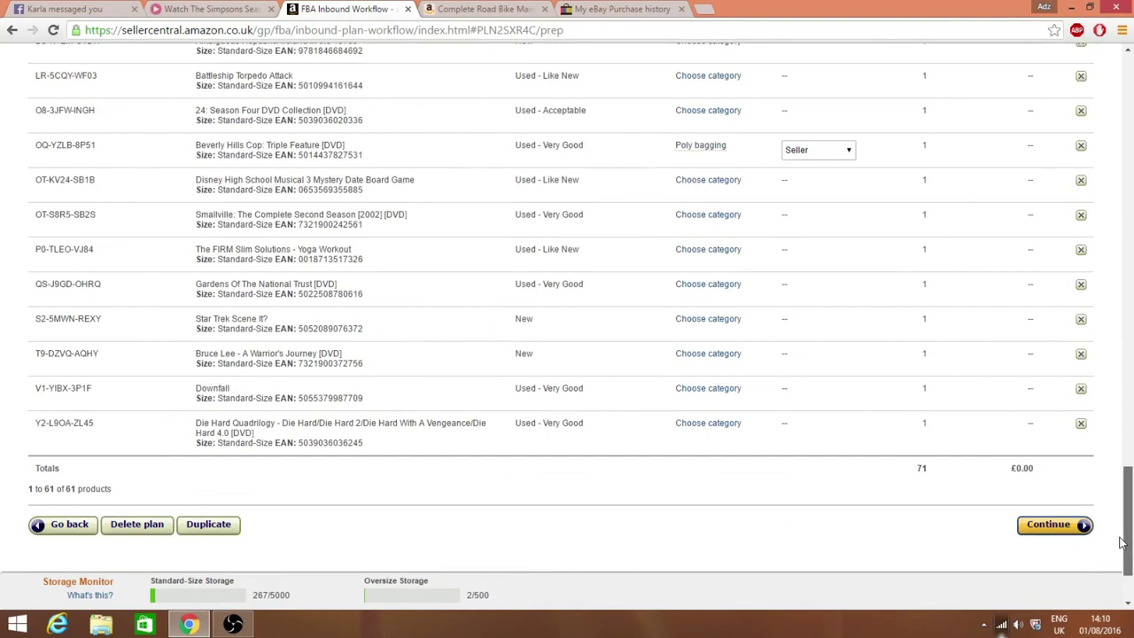
{"action": "left_click", "coordinate": [1066, 526]}
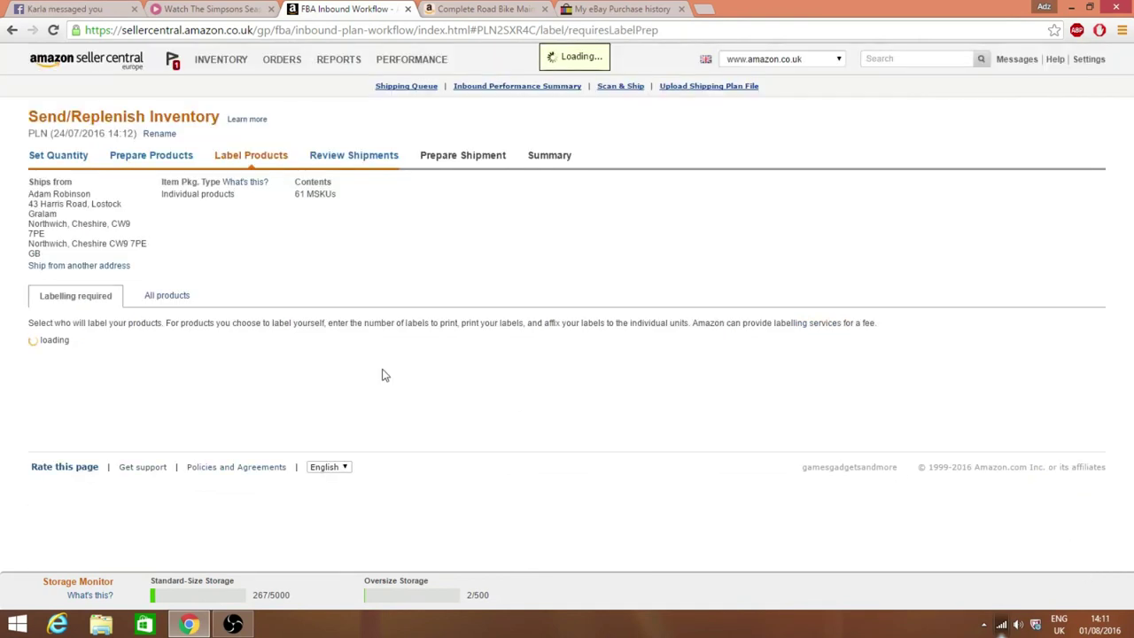
Apply Seller as the labeller to all products requiring labels.
{"action": "right_click", "coordinate": [370, 316]}
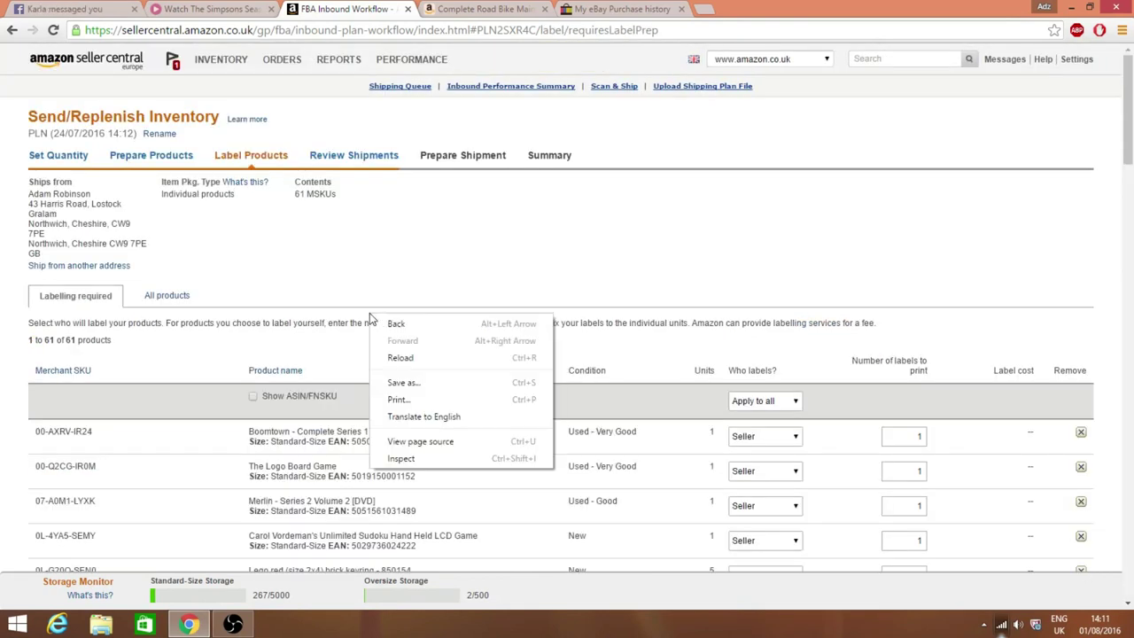
{"action": "left_click", "coordinate": [358, 347]}
{"action": "scroll", "coordinate": [783, 386], "scroll_direction": "down", "scroll_amount": 2}
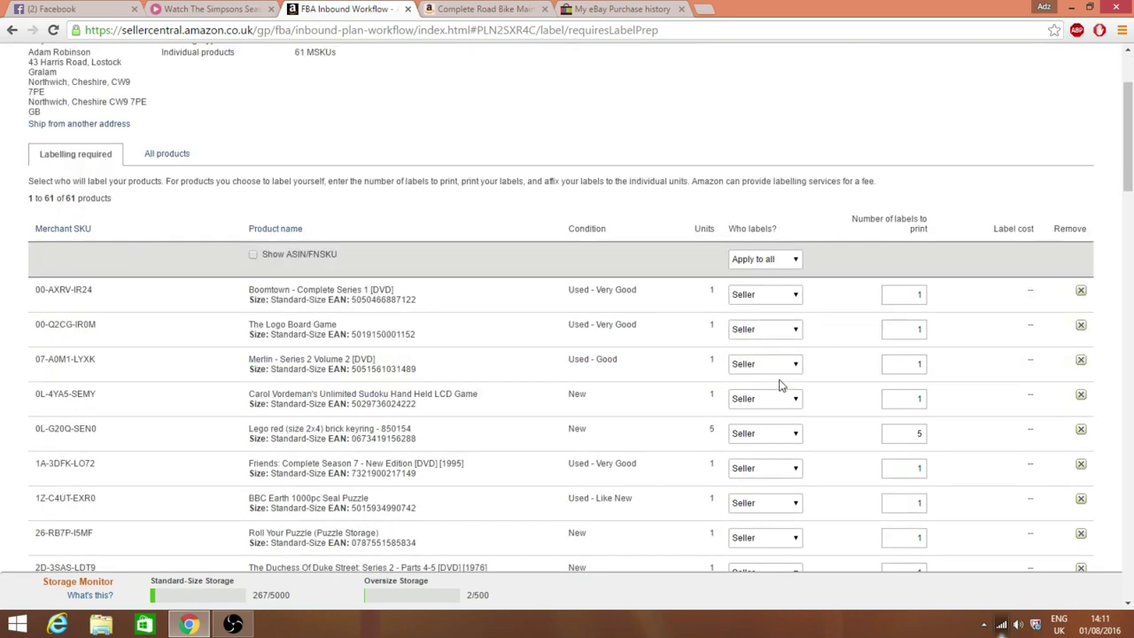
{"action": "left_click", "coordinate": [766, 264]}
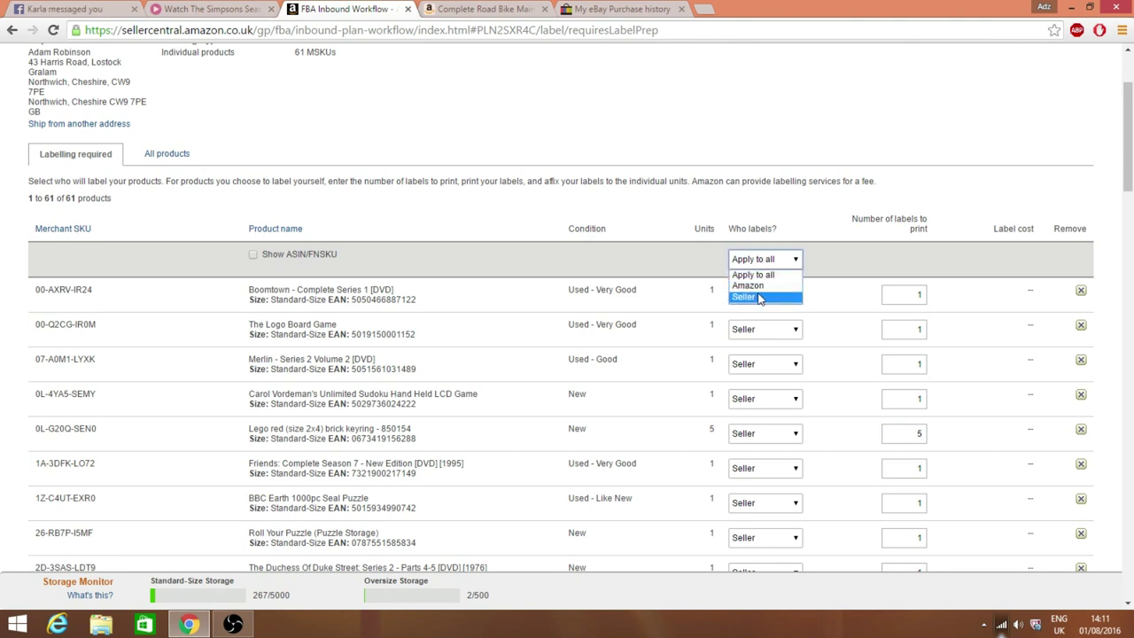
{"action": "left_click", "coordinate": [757, 297]}
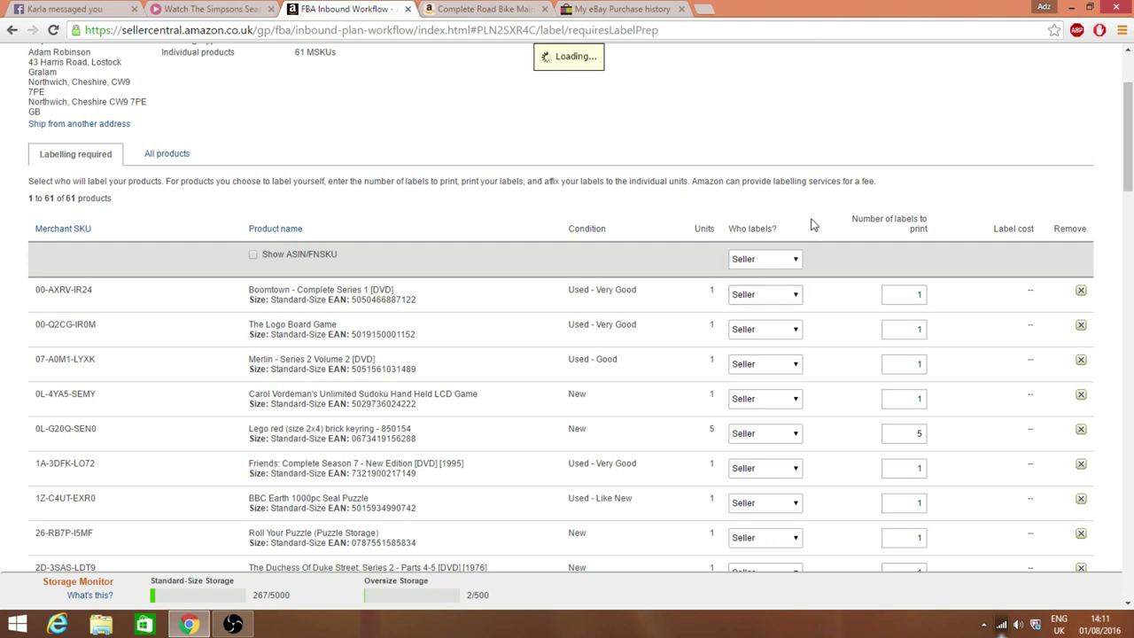
Choose 27-up labels 63.5 mm x 29.6 mm on A4 as the format for the product labels.
{"action": "scroll", "coordinate": [813, 225], "scroll_direction": "down", "scroll_amount": 1}
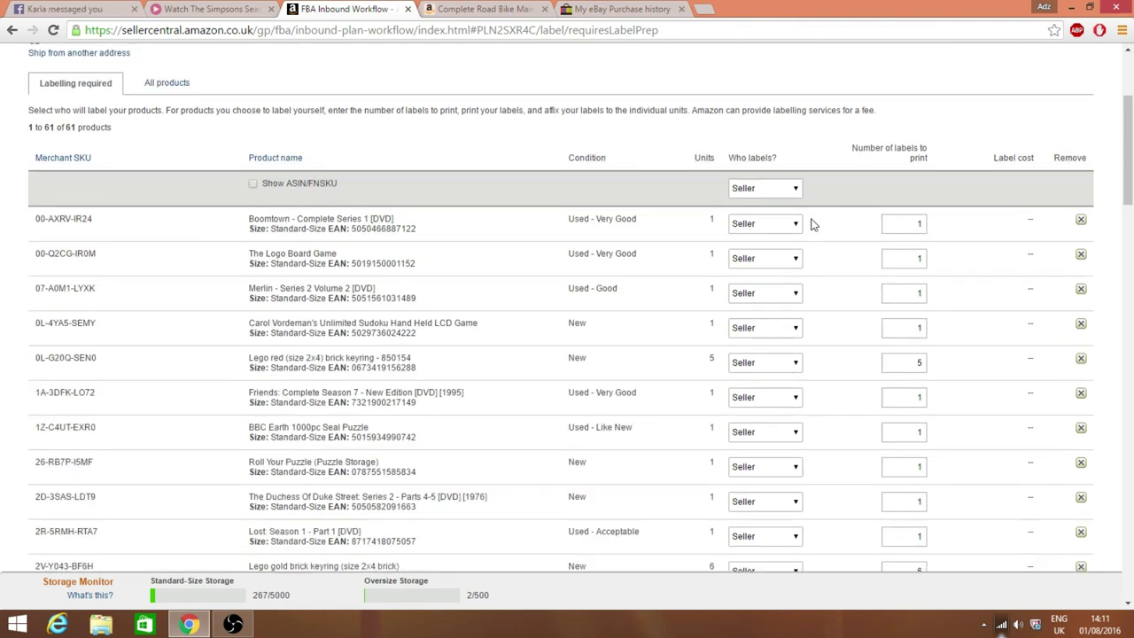
{"action": "left_click_drag", "start_coordinate": [1130, 149], "coordinate": [1130, 545]}
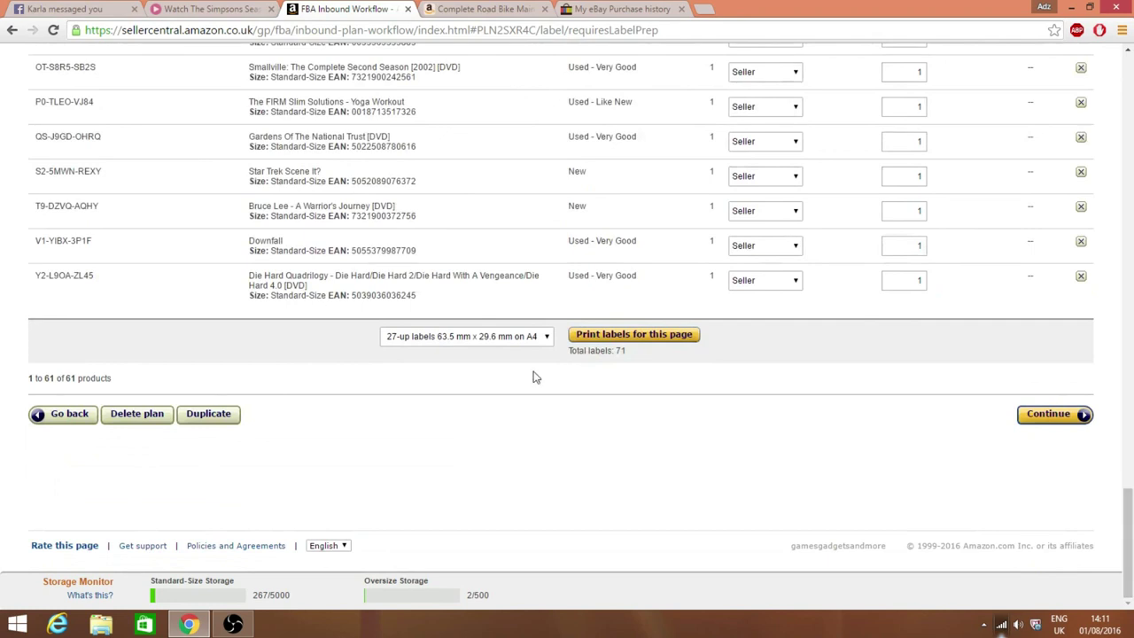
{"action": "left_click", "coordinate": [536, 337]}
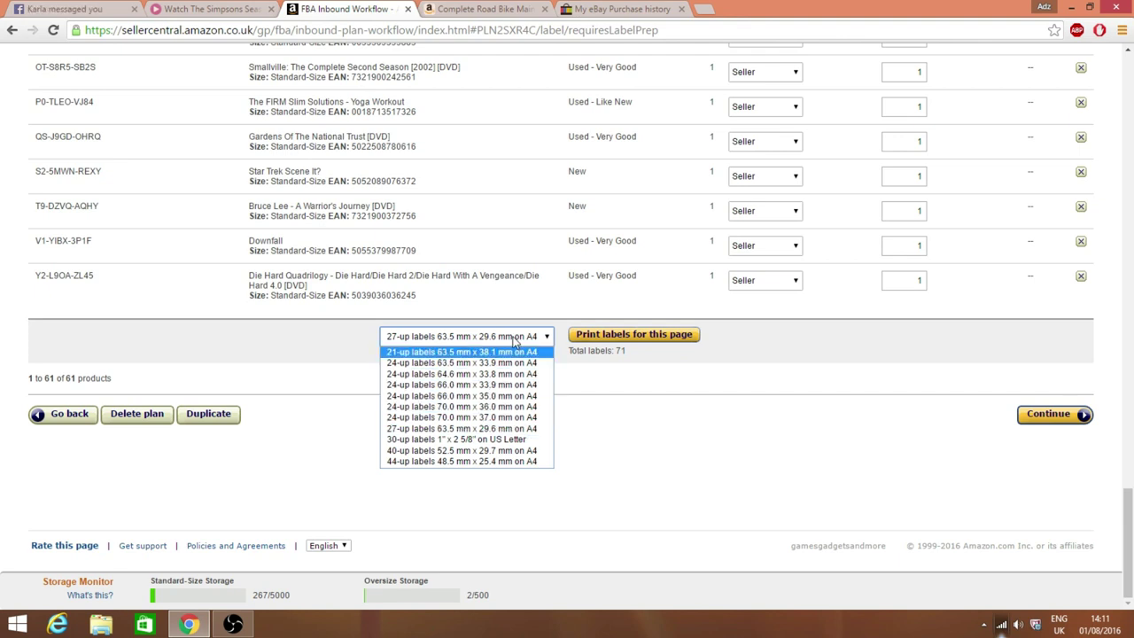
{"action": "left_click", "coordinate": [478, 430]}
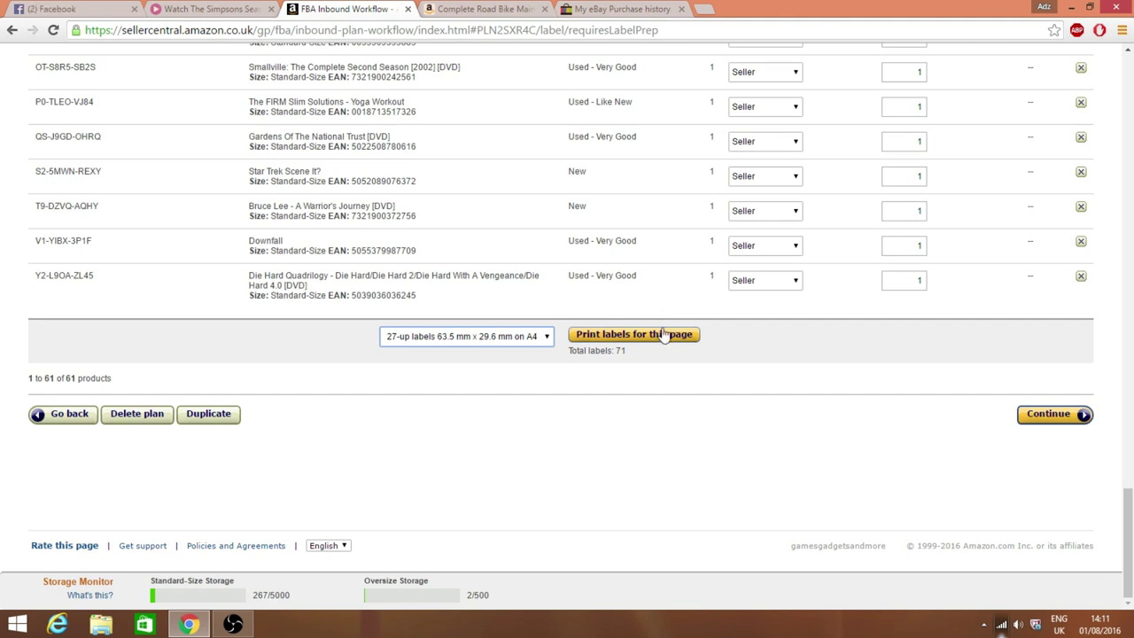
Try the 44-up labels 48.5 mm x 25.4 mm on A4 format and switch back to the 27-up labels.
{"action": "left_click", "coordinate": [550, 341]}
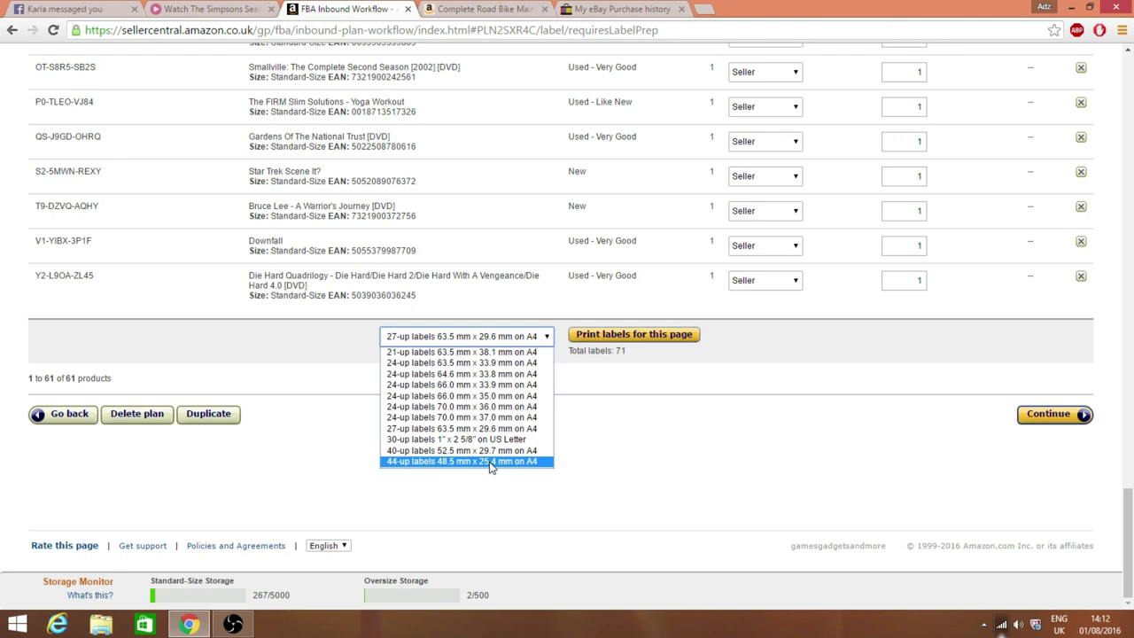
{"action": "left_click", "coordinate": [491, 462]}
{"action": "left_click", "coordinate": [518, 343]}
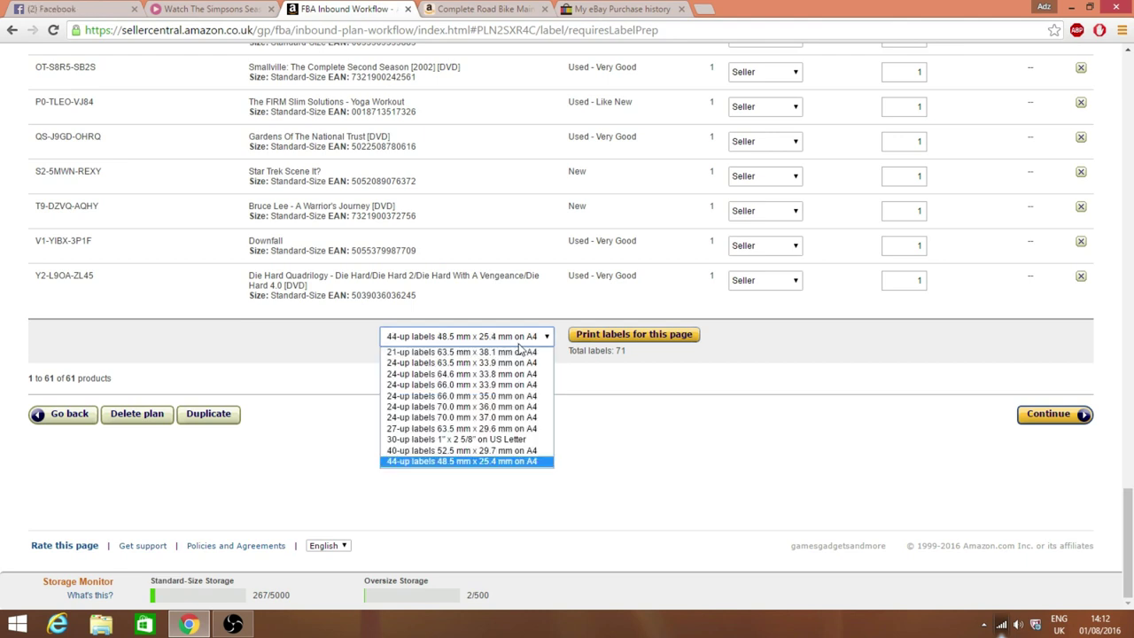
{"action": "left_click", "coordinate": [489, 428]}
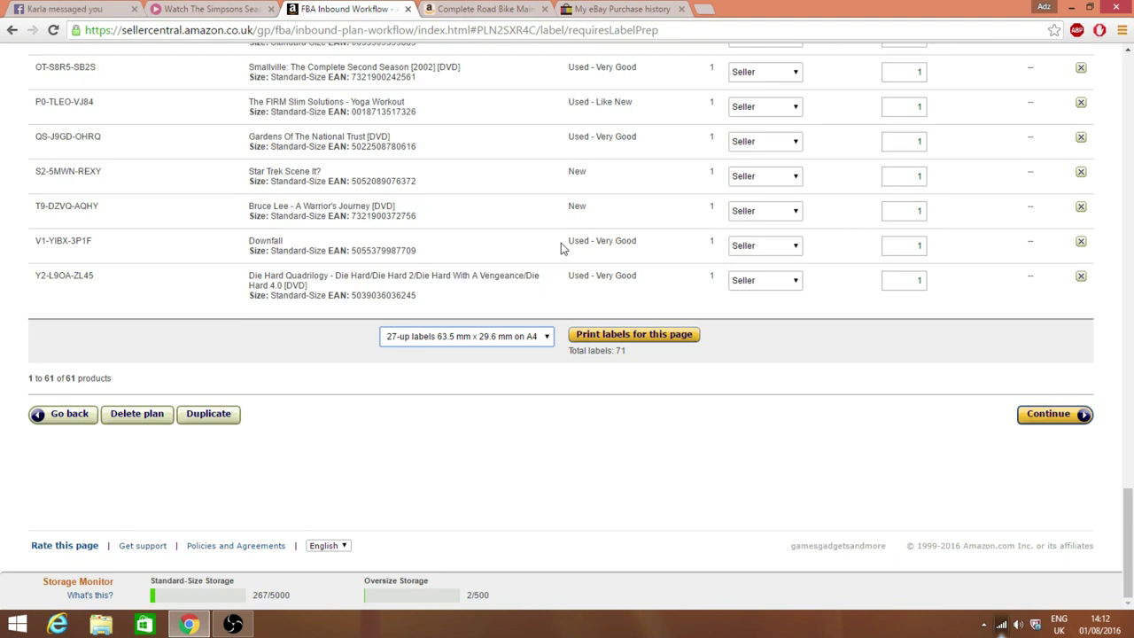
Print the product labels for this page, open the downloaded products (2).pdf and look over its barcode labels.
{"action": "left_click", "coordinate": [611, 340]}
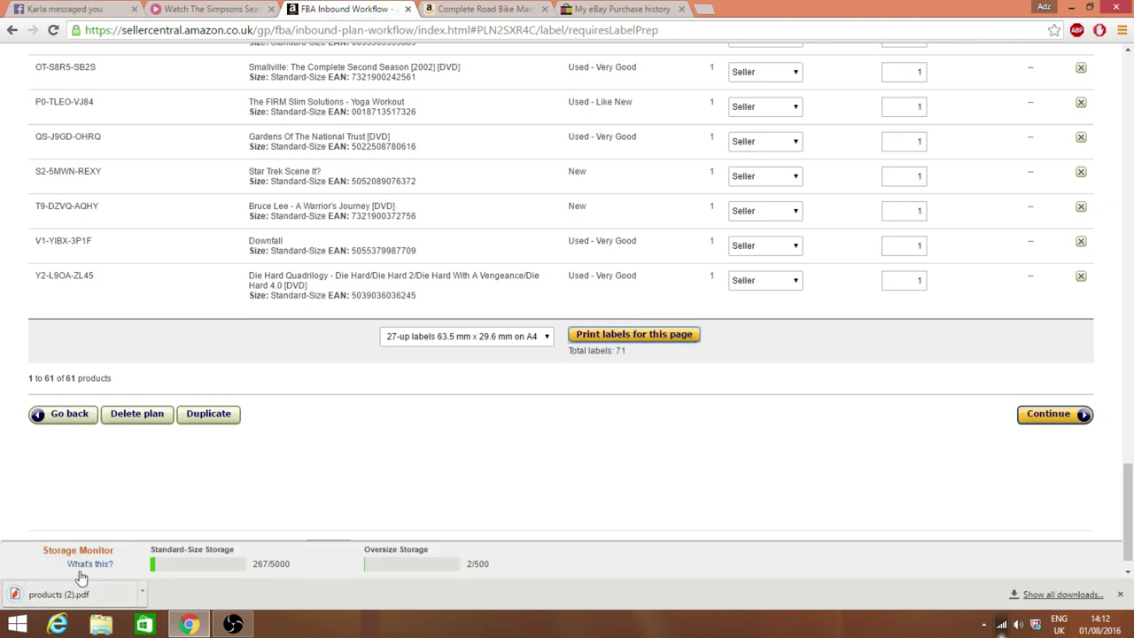
{"action": "left_click", "coordinate": [38, 602]}
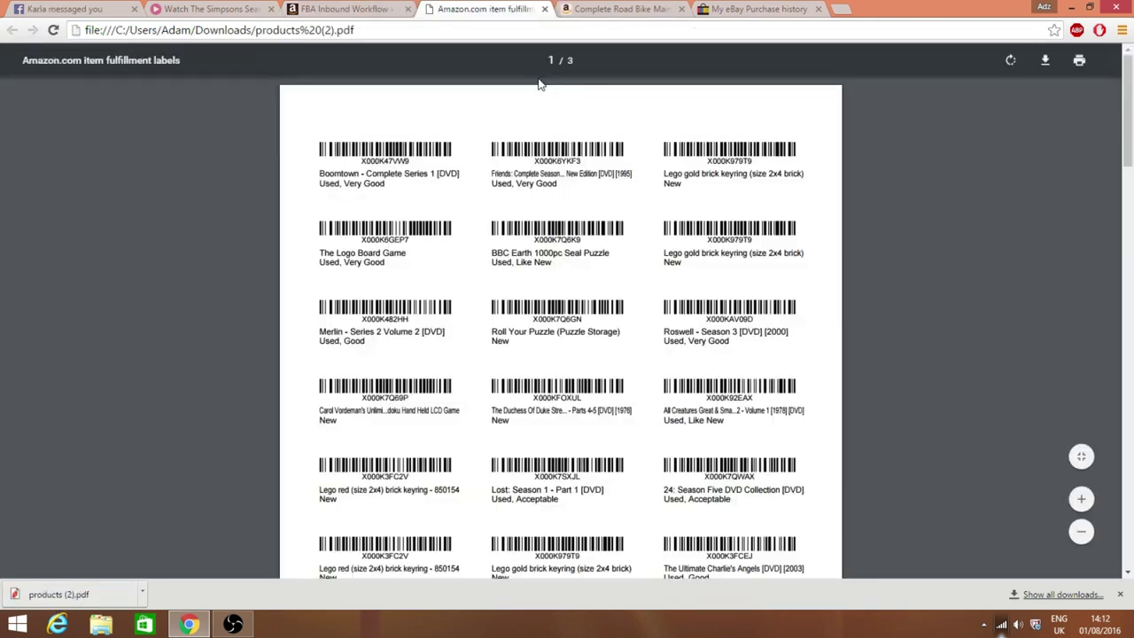
{"action": "left_click_drag", "start_coordinate": [1126, 111], "coordinate": [1131, 79]}
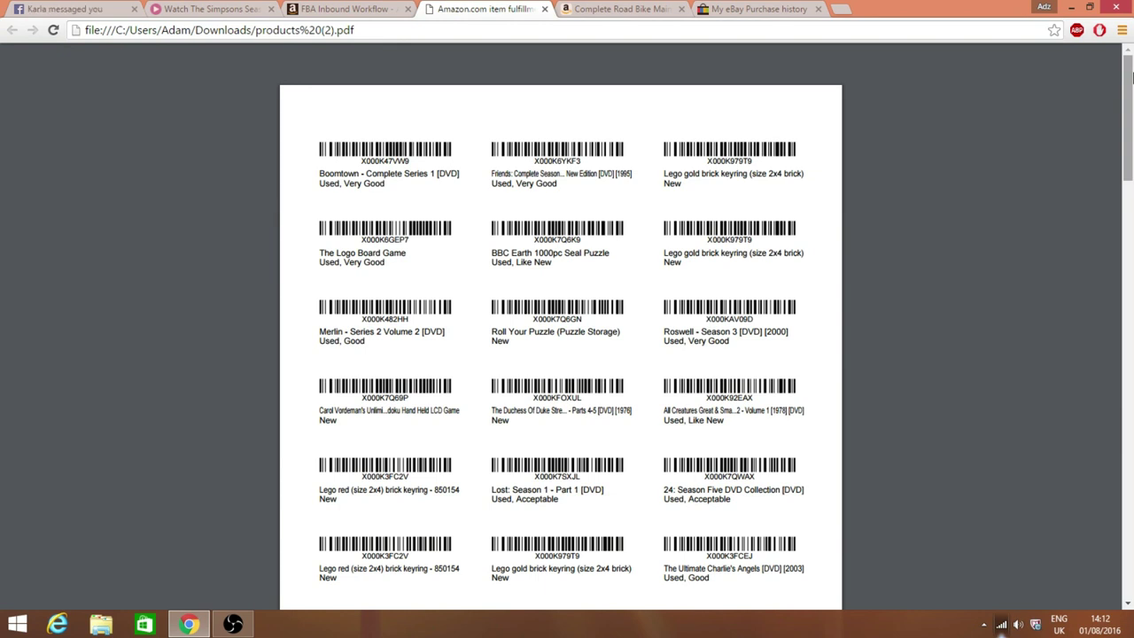
{"action": "mouse_move", "coordinate": [987, 309]}
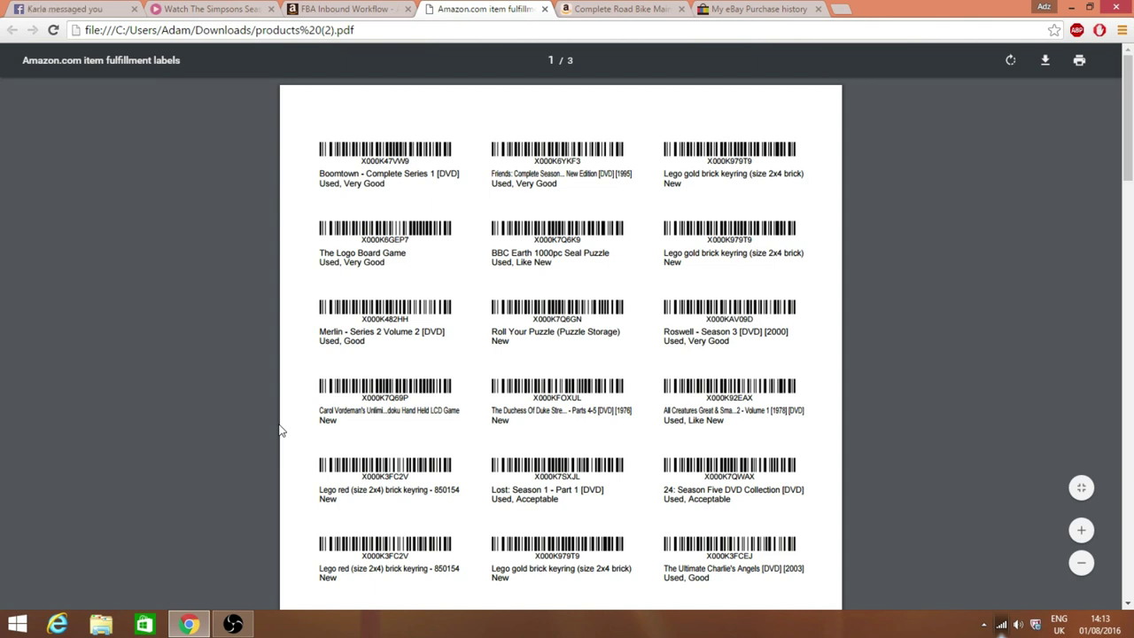
{"action": "left_click", "coordinate": [235, 624]}
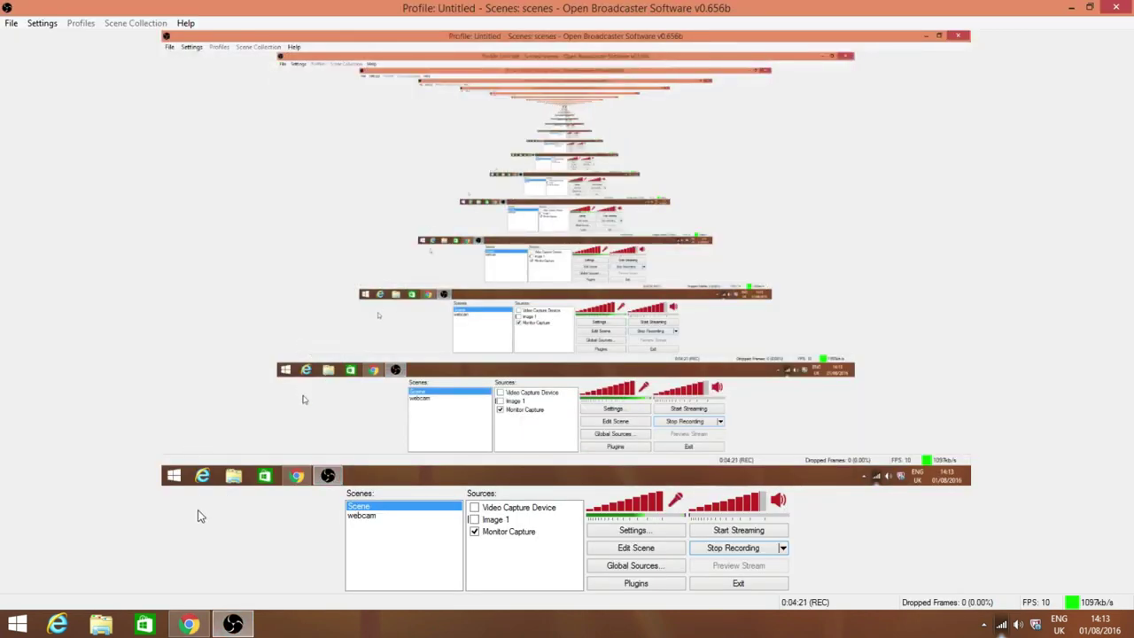
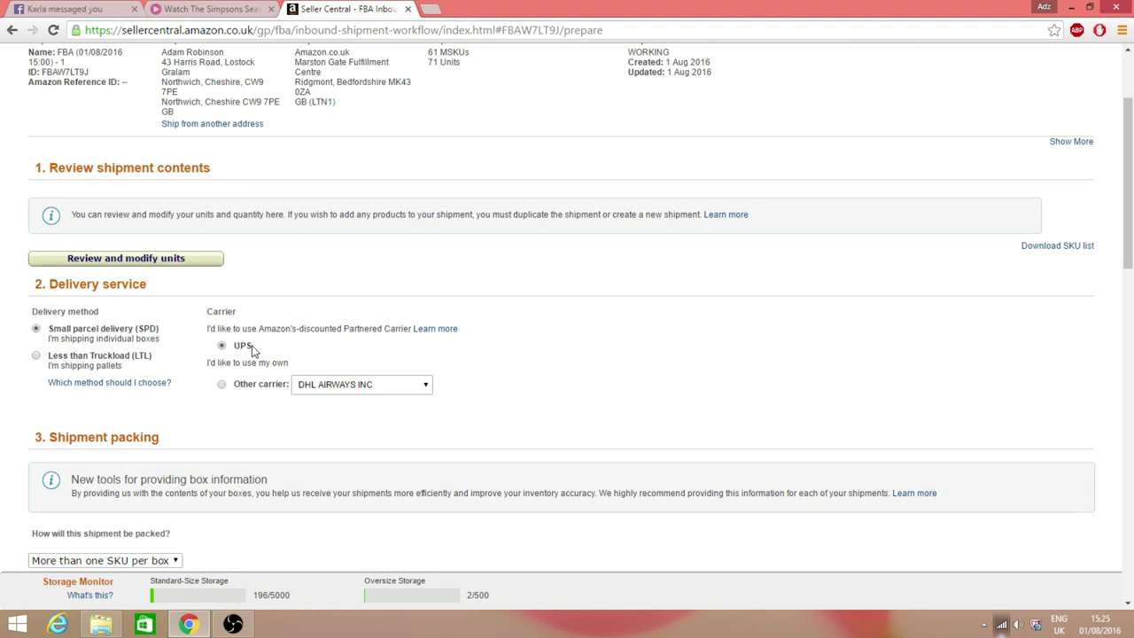
Review the shipment's delivery service, packing option, box content choice and total number of boxes.
{"action": "scroll", "coordinate": [252, 351], "scroll_direction": "down", "scroll_amount": 3}
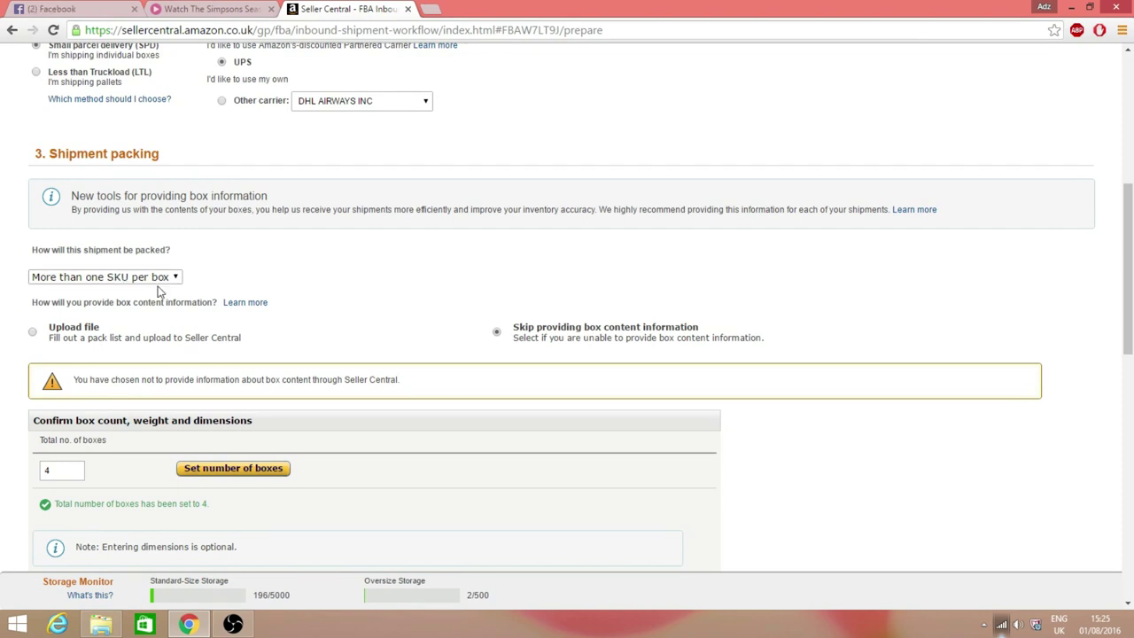
{"action": "scroll", "coordinate": [220, 352], "scroll_direction": "down", "scroll_amount": 2}
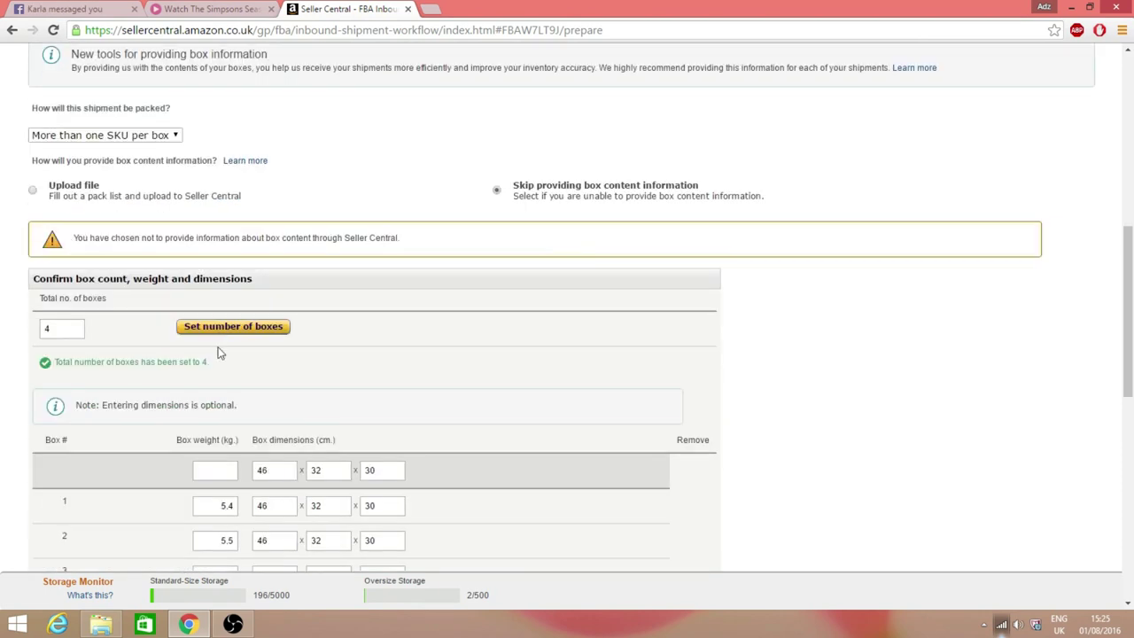
{"action": "left_click", "coordinate": [79, 324]}
{"action": "left_click", "coordinate": [116, 334]}
Check the weights and dimensions entered for each box in the shipment.
{"action": "scroll", "coordinate": [118, 338], "scroll_direction": "down", "scroll_amount": 2}
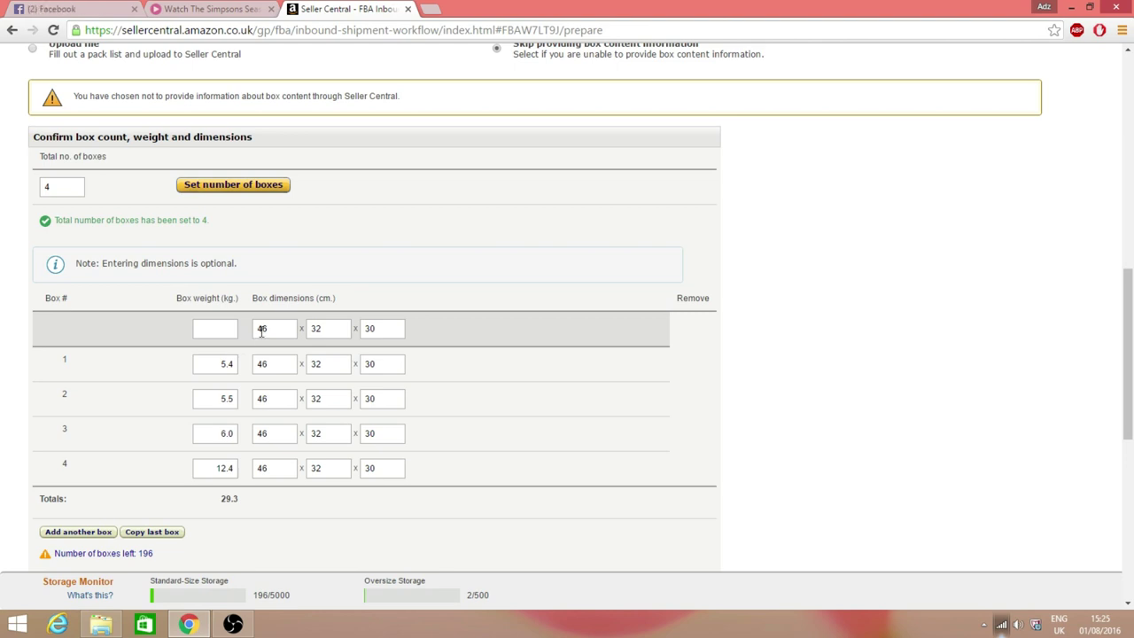
{"action": "double_click", "coordinate": [262, 331]}
{"action": "left_click", "coordinate": [222, 363]}
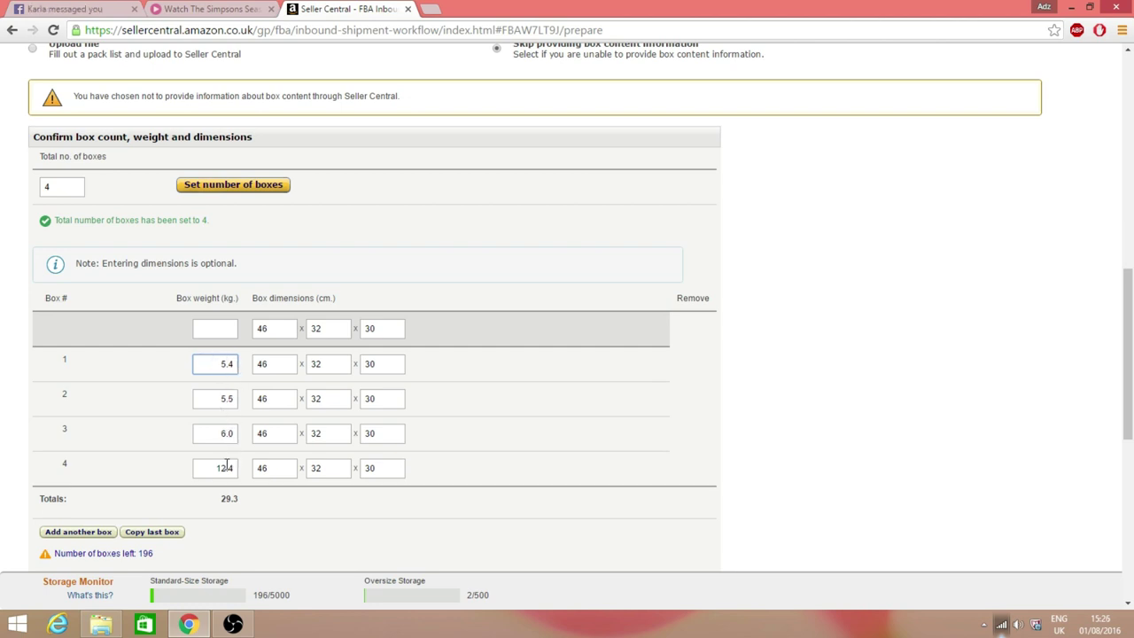
{"action": "left_click", "coordinate": [229, 328]}
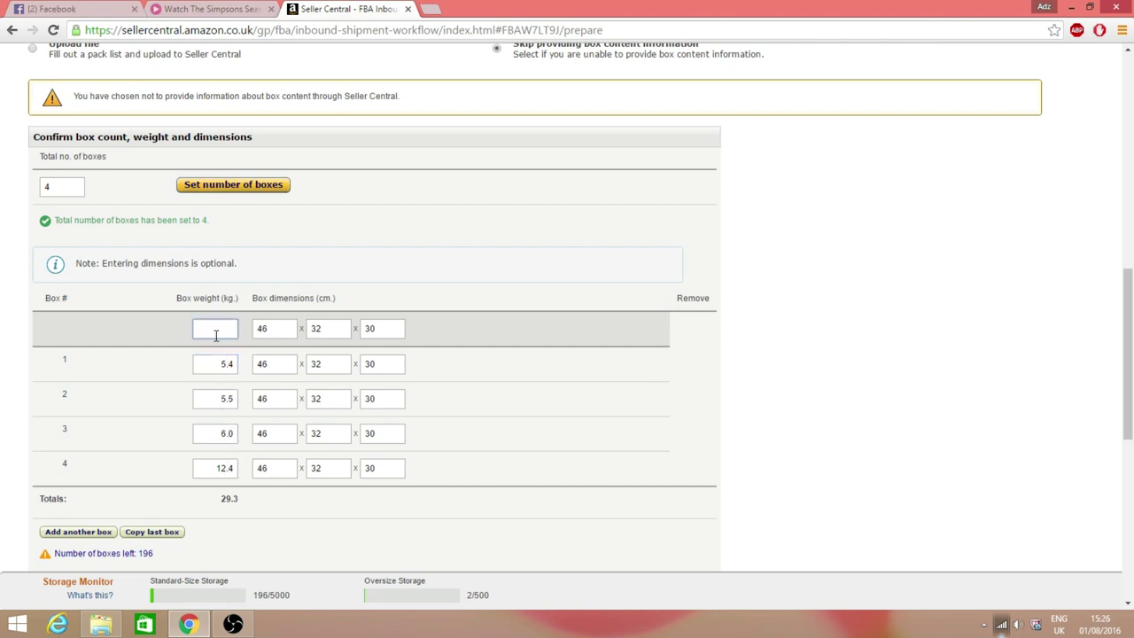
{"action": "left_click", "coordinate": [222, 365]}
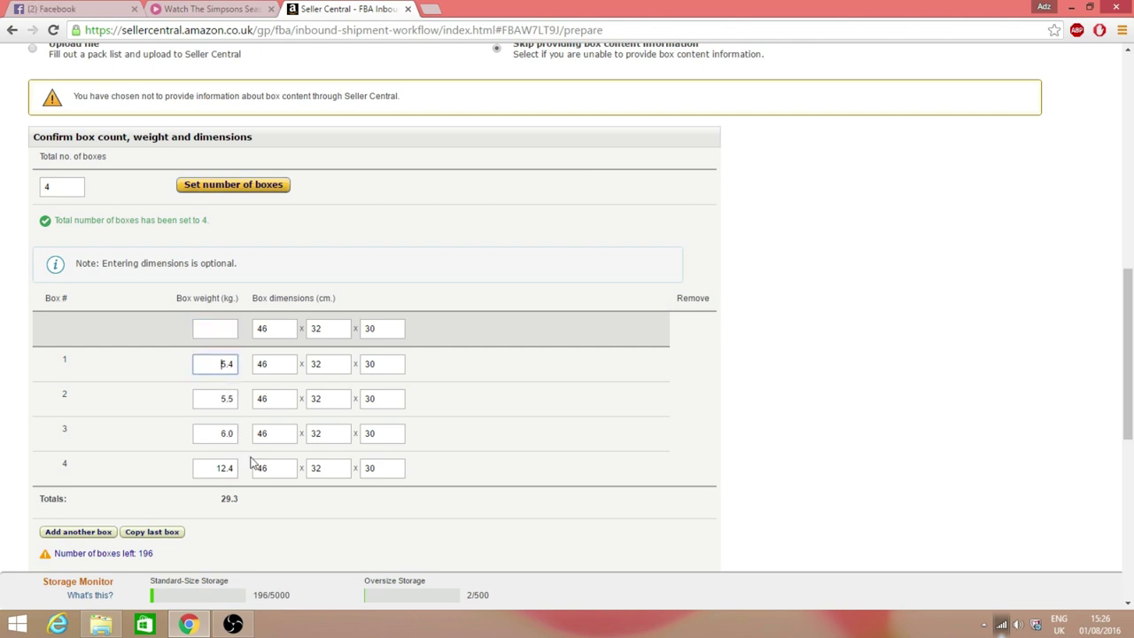
{"action": "right_click", "coordinate": [277, 473]}
{"action": "left_click", "coordinate": [197, 467]}
{"action": "left_click", "coordinate": [215, 467]}
Calculate the estimated delivery cost for the boxes in the Delivery charges section.
{"action": "scroll", "coordinate": [356, 425], "scroll_direction": "down", "scroll_amount": 1}
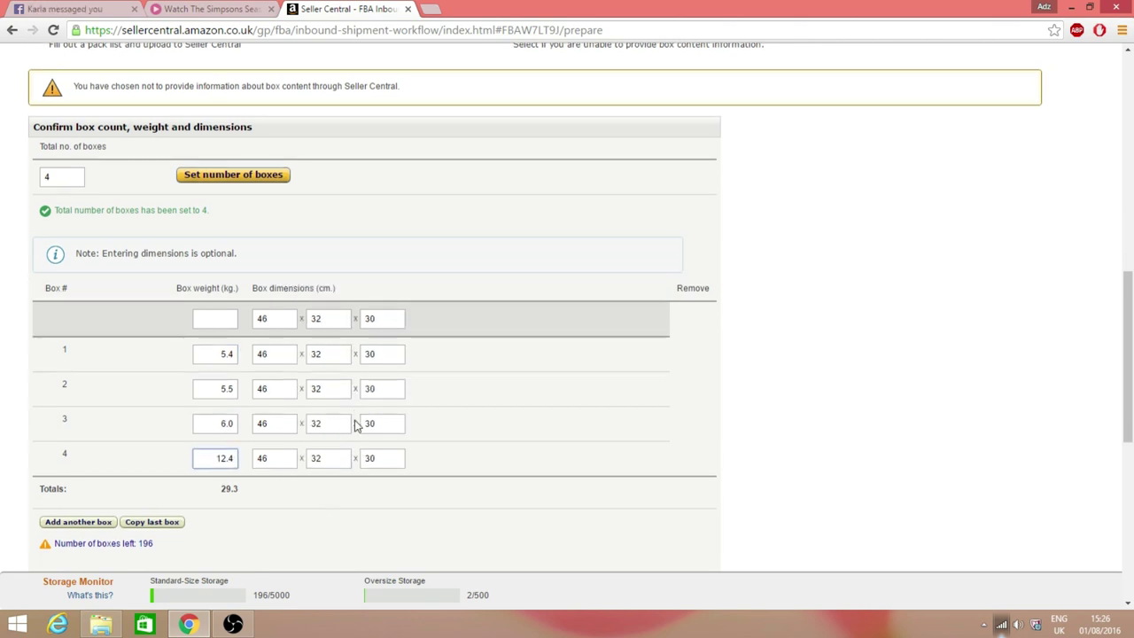
{"action": "scroll", "coordinate": [356, 425], "scroll_direction": "down", "scroll_amount": 2}
{"action": "scroll", "coordinate": [358, 425], "scroll_direction": "down", "scroll_amount": 1}
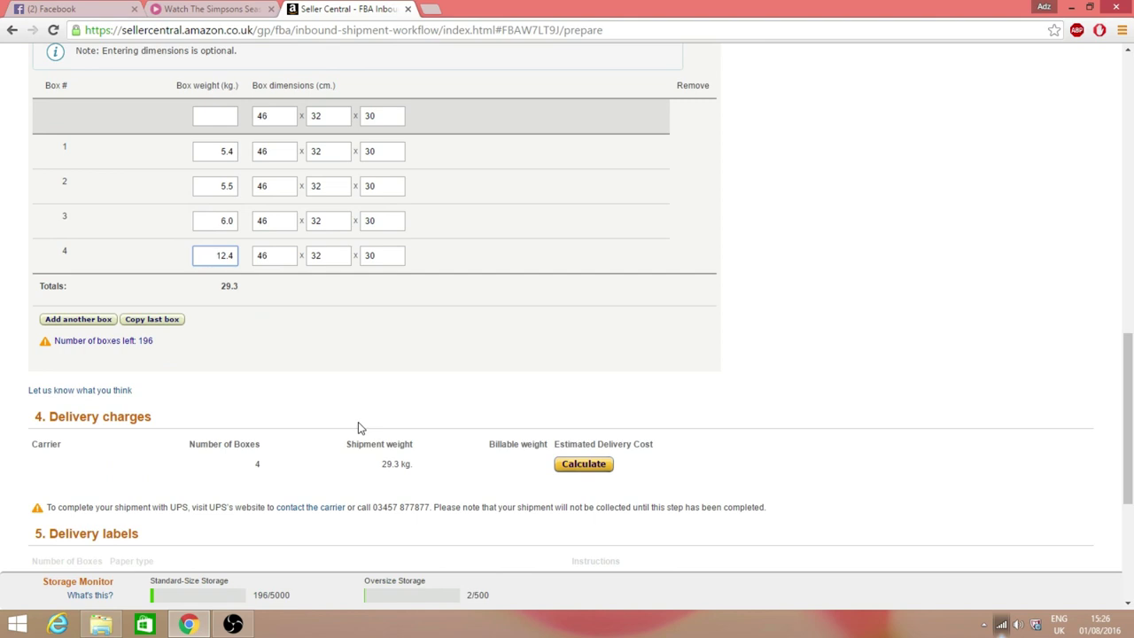
{"action": "left_click_drag", "start_coordinate": [54, 412], "coordinate": [159, 433]}
{"action": "left_click", "coordinate": [540, 414]}
{"action": "left_click", "coordinate": [572, 467]}
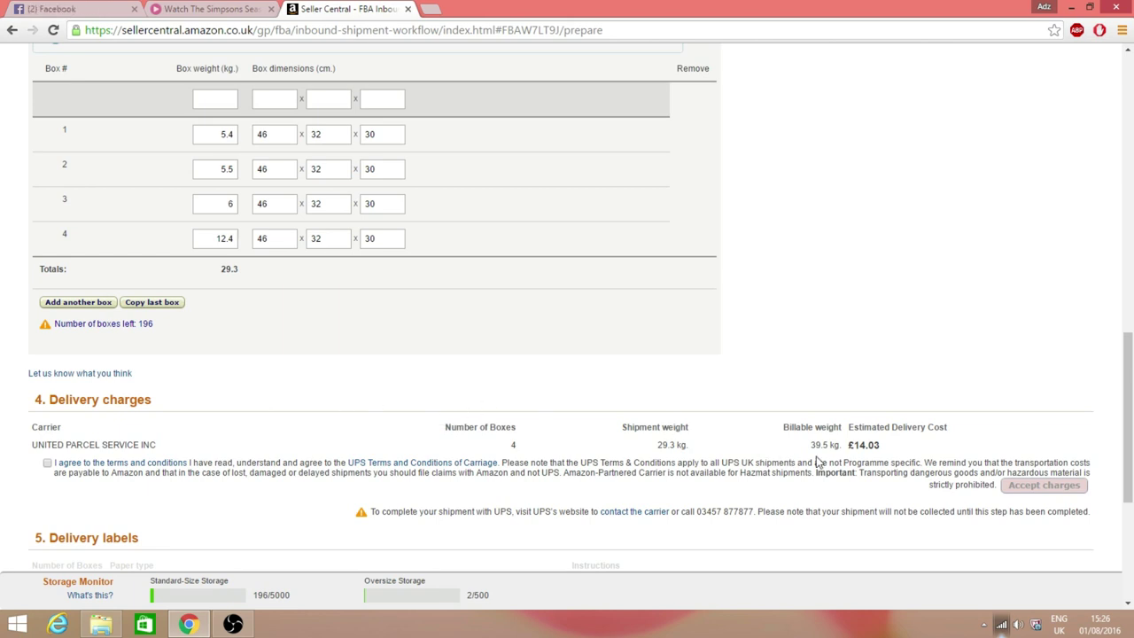
Examine the billable weight, estimated delivery cost and shipment weight of the UPS delivery.
{"action": "left_click_drag", "start_coordinate": [810, 445], "coordinate": [828, 452]}
{"action": "left_click", "coordinate": [843, 423]}
{"action": "left_click_drag", "start_coordinate": [853, 447], "coordinate": [891, 448]}
{"action": "left_click", "coordinate": [913, 398]}
{"action": "left_click_drag", "start_coordinate": [657, 445], "coordinate": [711, 457]}
{"action": "left_click", "coordinate": [720, 449]}
{"action": "right_click", "coordinate": [661, 444]}
{"action": "left_click", "coordinate": [626, 450]}
Agree to the UPS terms and conditions and accept the delivery charges.
{"action": "left_click", "coordinate": [47, 463]}
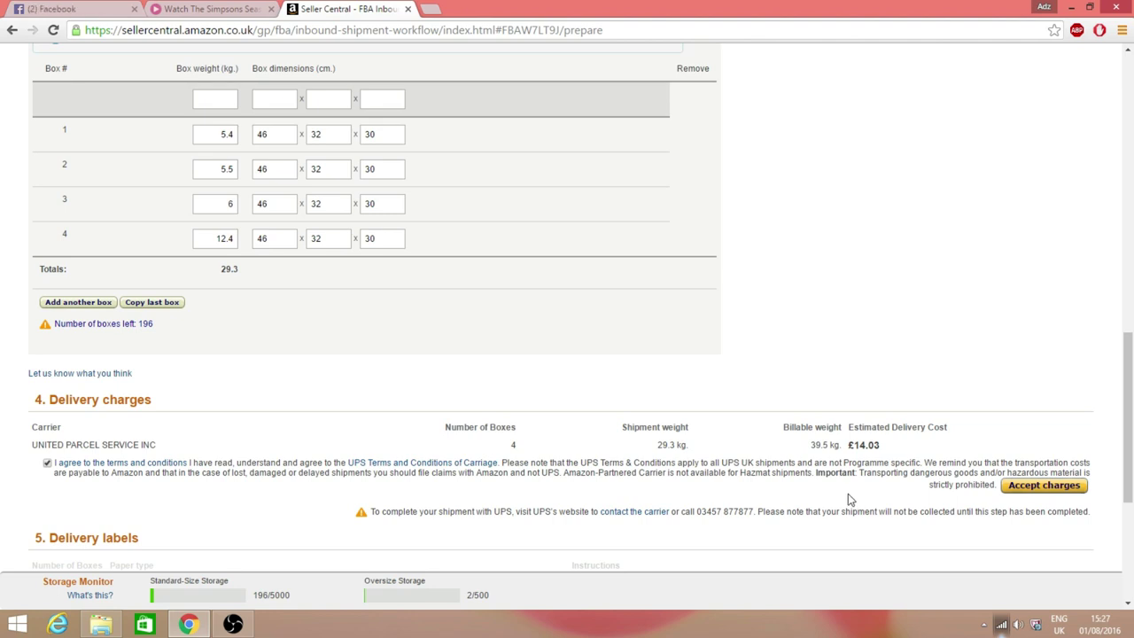
{"action": "right_click", "coordinate": [1006, 494]}
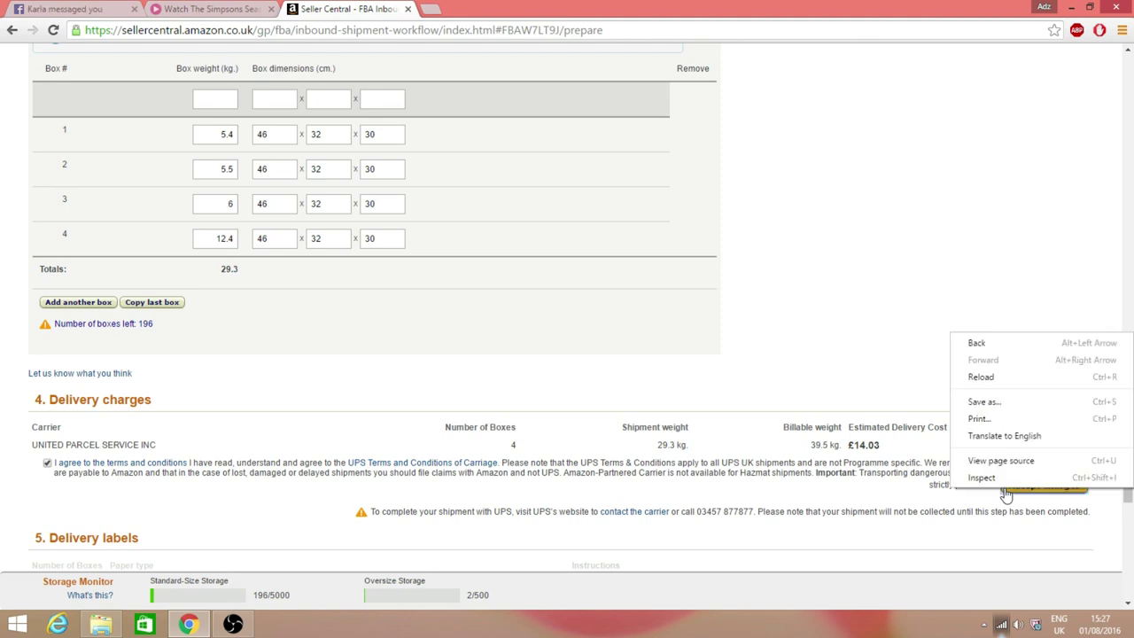
{"action": "left_click", "coordinate": [973, 498]}
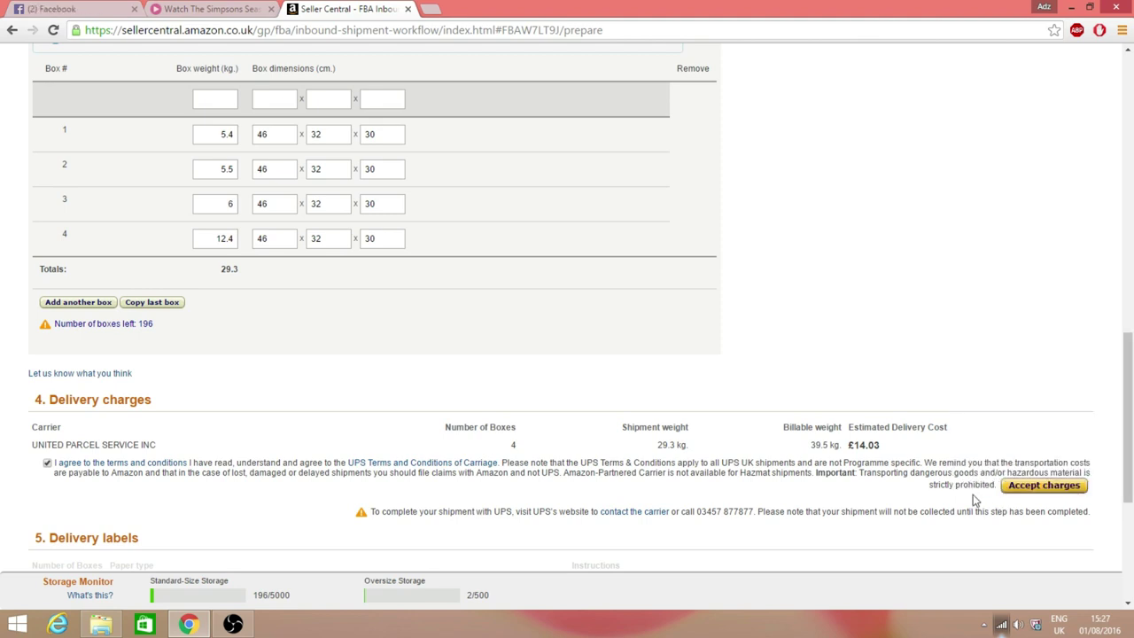
{"action": "left_click", "coordinate": [1020, 494]}
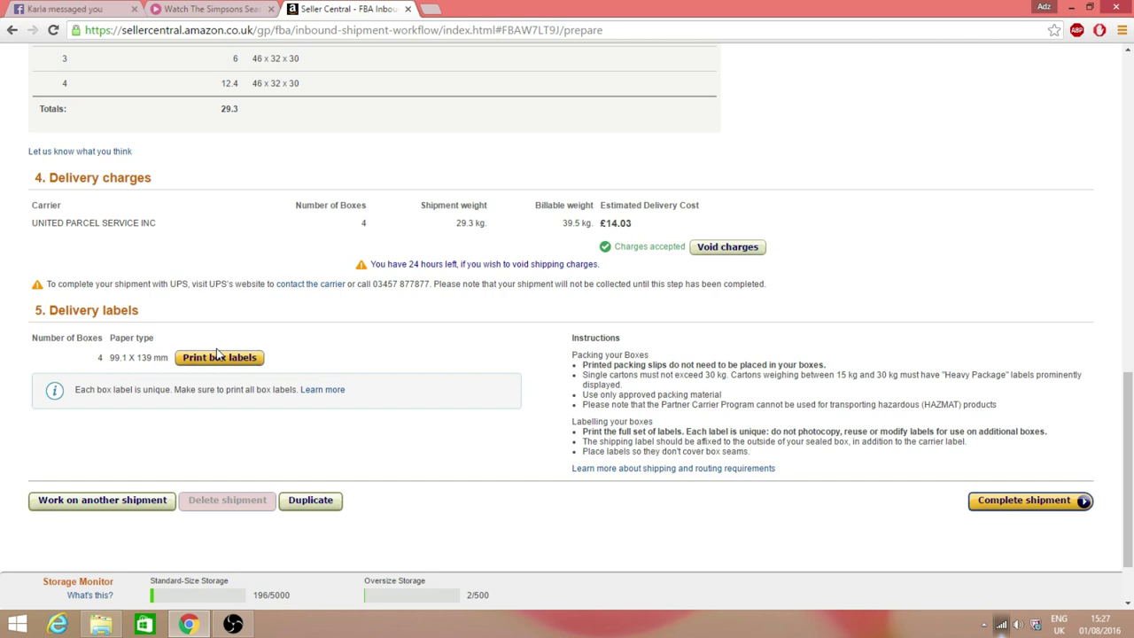
Print the box labels, open the downloaded package (1).pdf and look over the first box's shipping labels.
{"action": "left_click", "coordinate": [218, 358]}
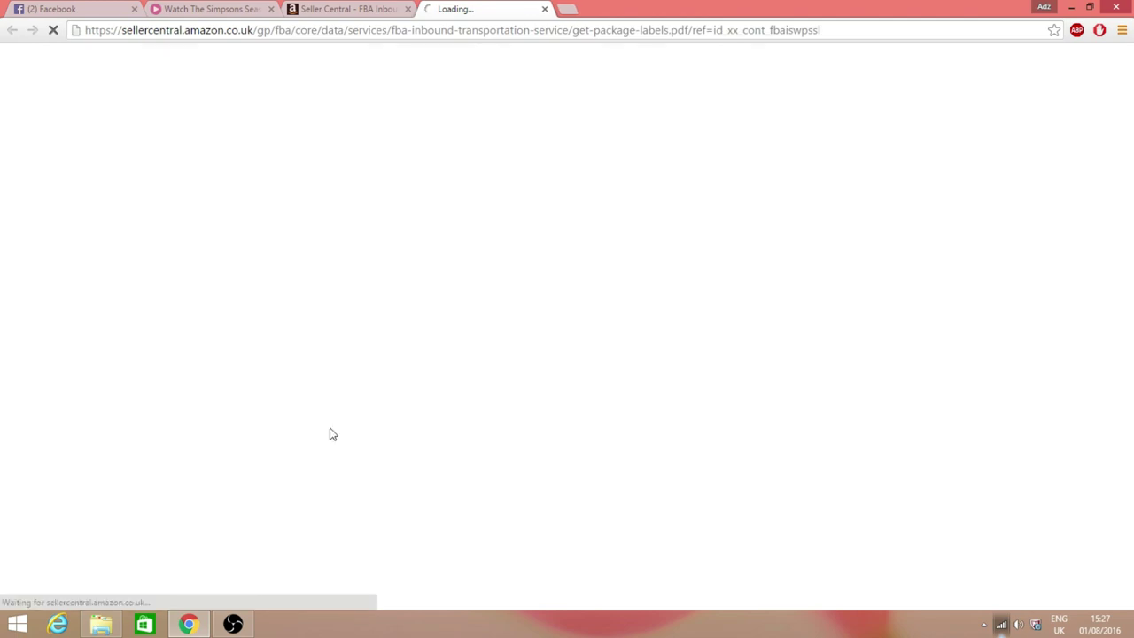
{"action": "left_click", "coordinate": [133, 599]}
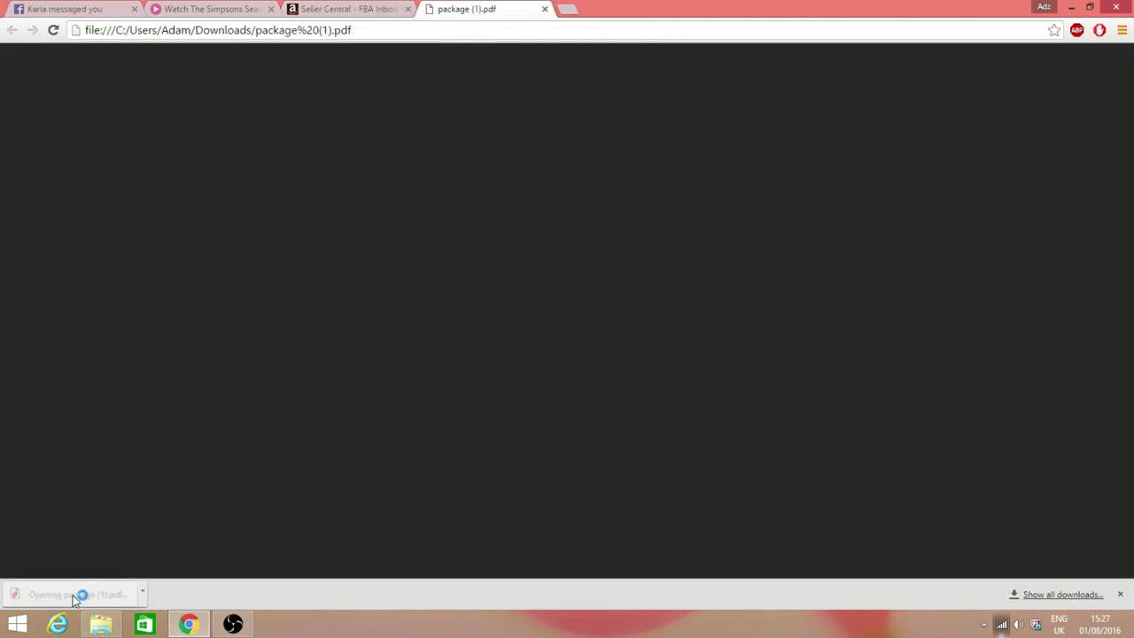
{"action": "key", "text": "ctrl+shift+Tab"}
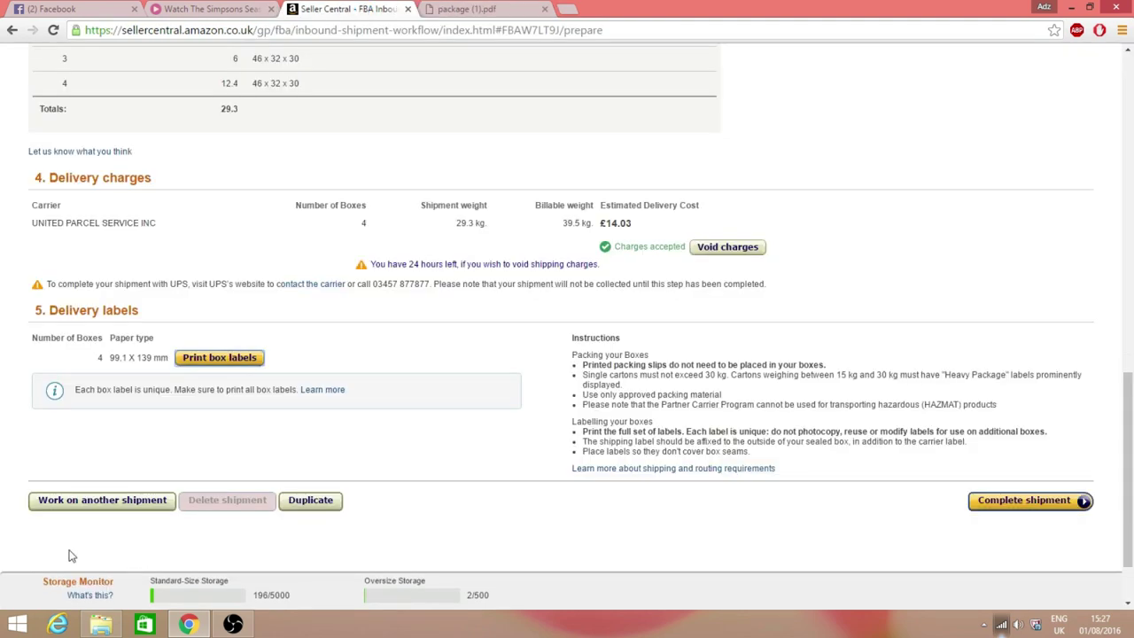
{"action": "left_click", "coordinate": [474, 8]}
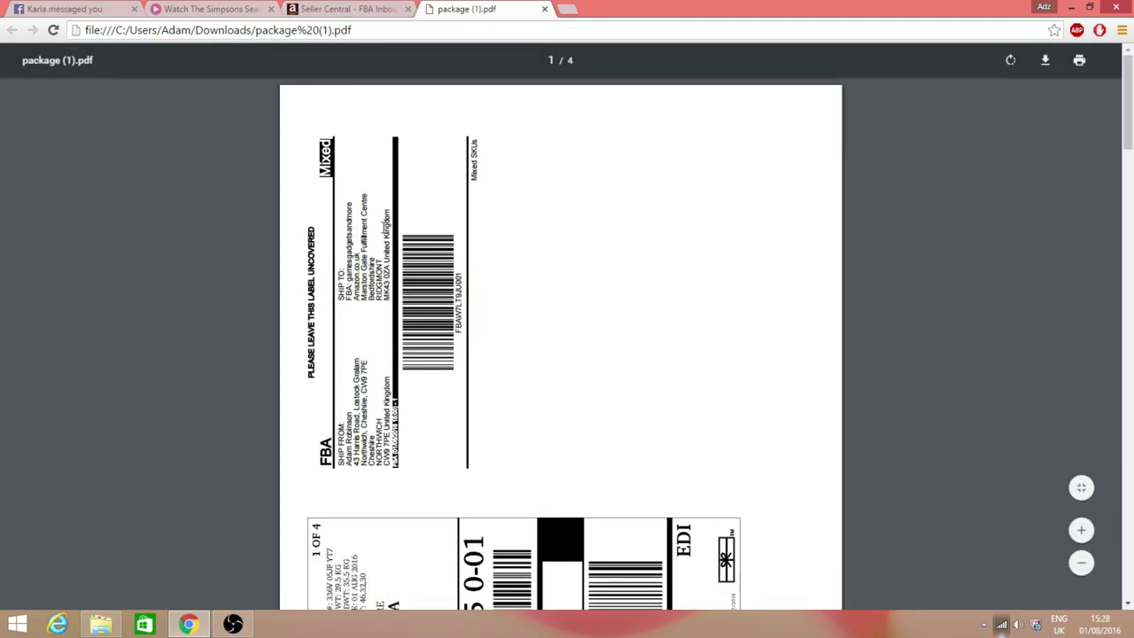
{"action": "left_click_drag", "start_coordinate": [1124, 297], "coordinate": [1129, 124]}
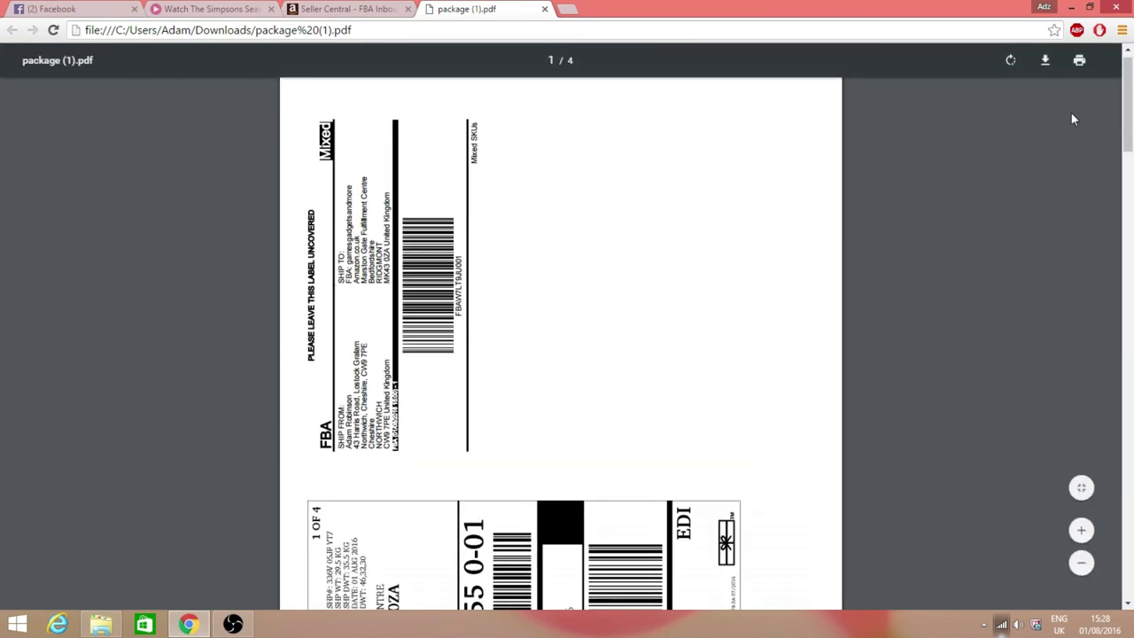
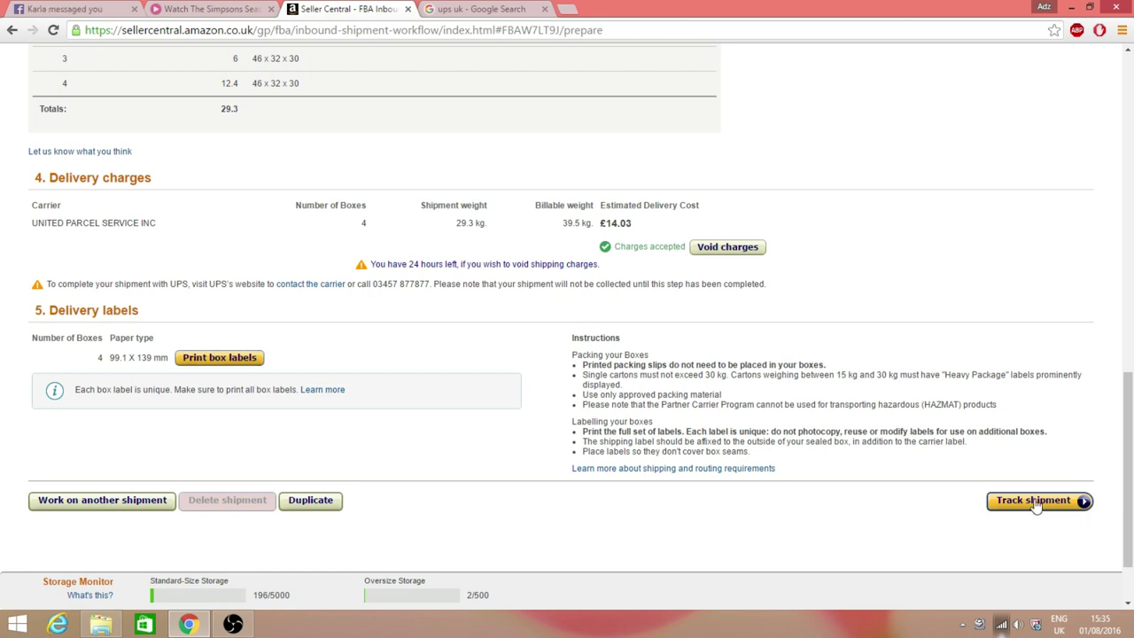
Open the shipment's tracking details, and open the Schedule a Collection form on the UPS UK website.
{"action": "left_click", "coordinate": [1032, 500]}
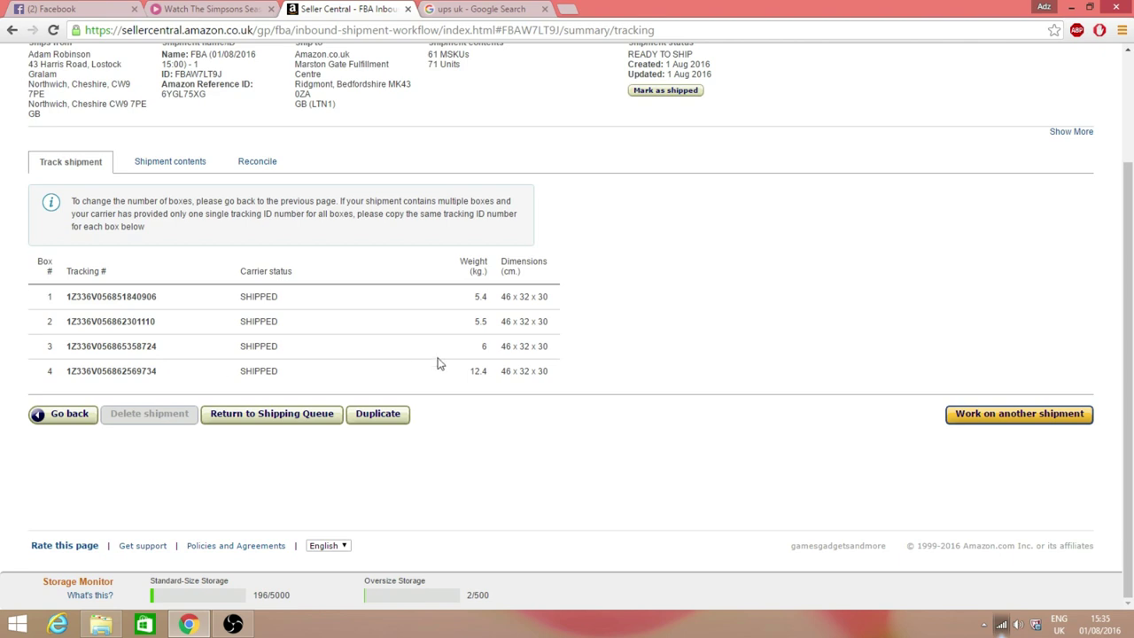
{"action": "scroll", "coordinate": [438, 363], "scroll_direction": "up", "scroll_amount": 2}
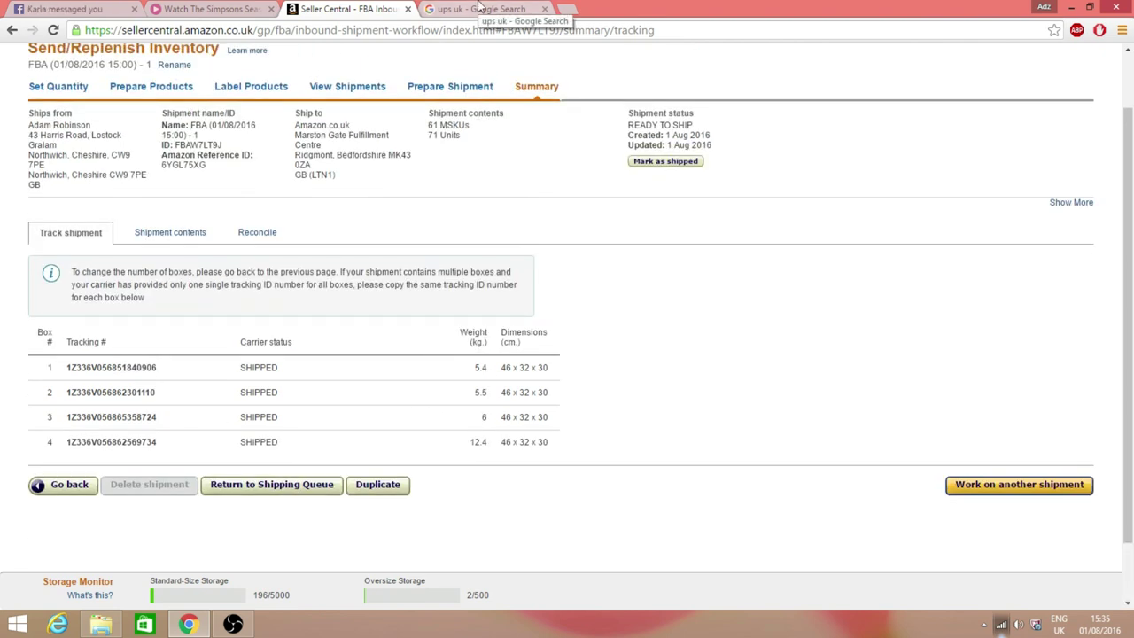
{"action": "left_click", "coordinate": [478, 8]}
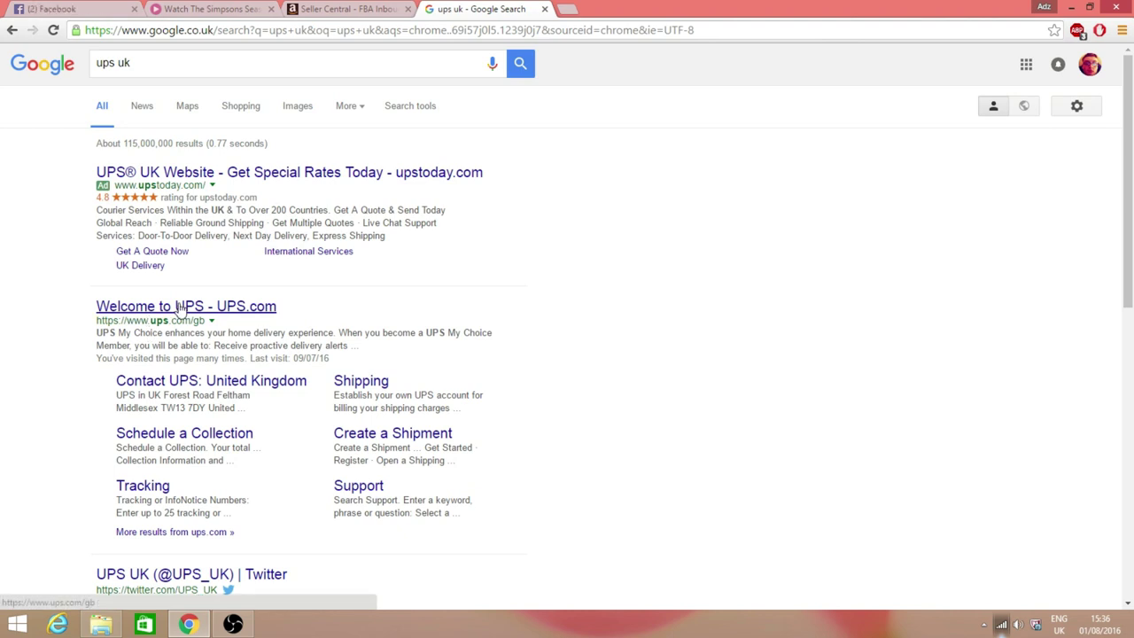
{"action": "left_click", "coordinate": [180, 307]}
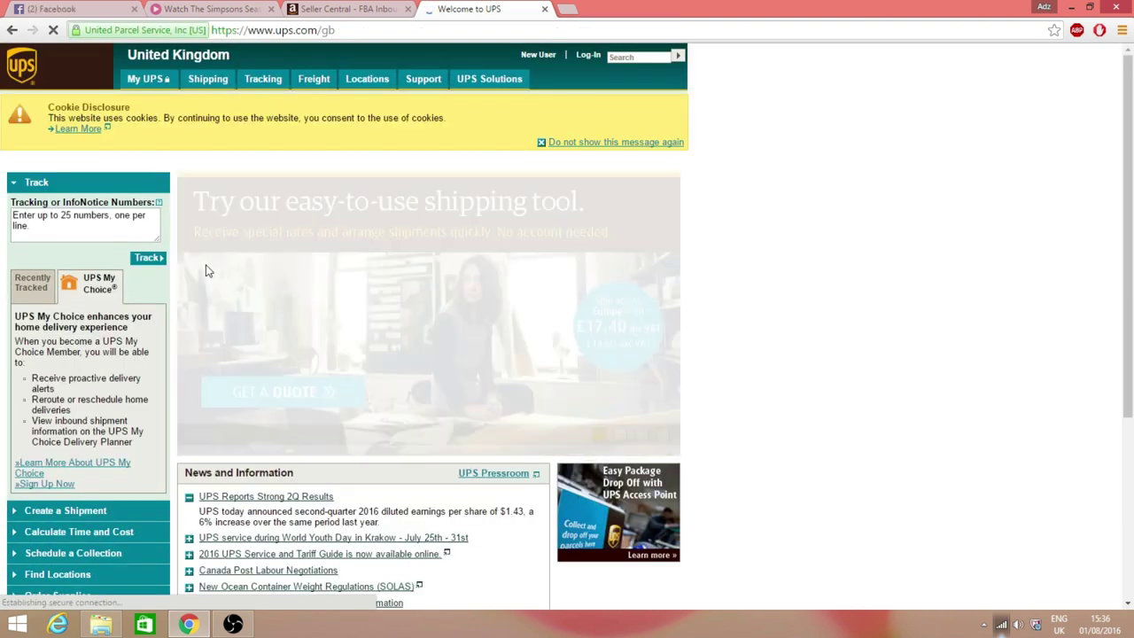
{"action": "mouse_move", "coordinate": [207, 86]}
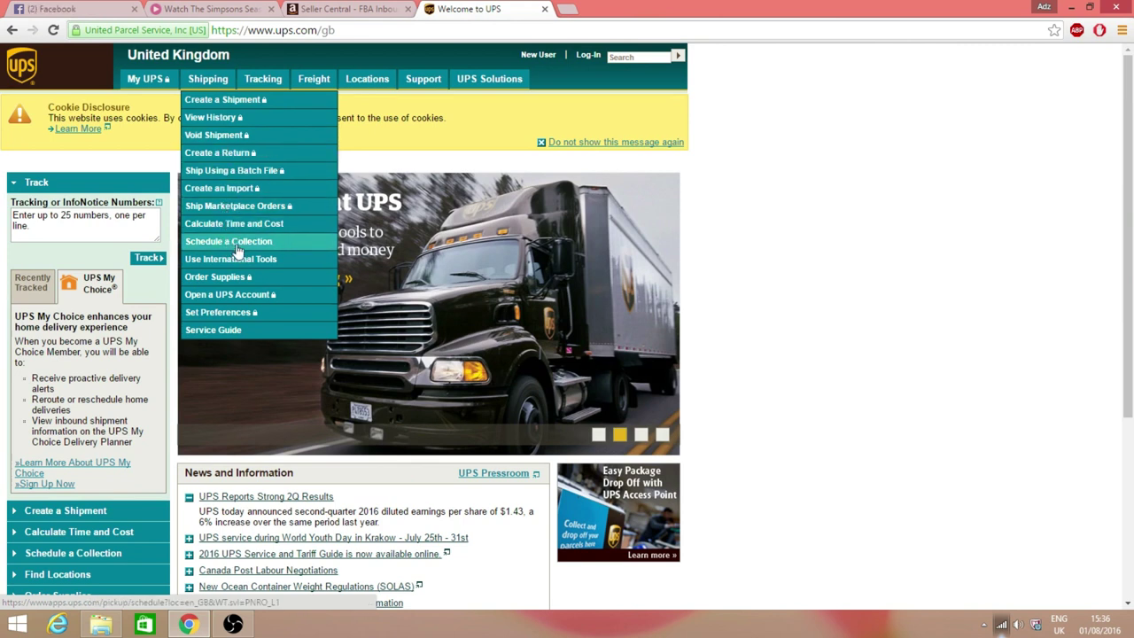
{"action": "left_click", "coordinate": [236, 249]}
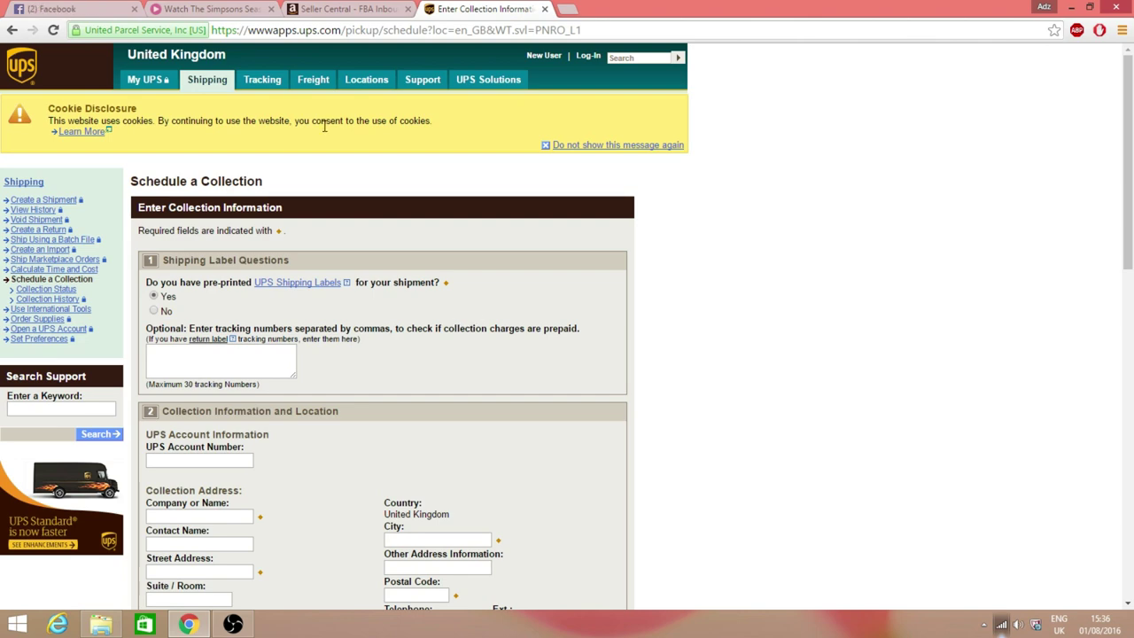
Copy box 1's tracking number from the Seller Central shipment into the UPS collection form's tracking numbers field, ending with a new line.
{"action": "left_click", "coordinate": [378, 8]}
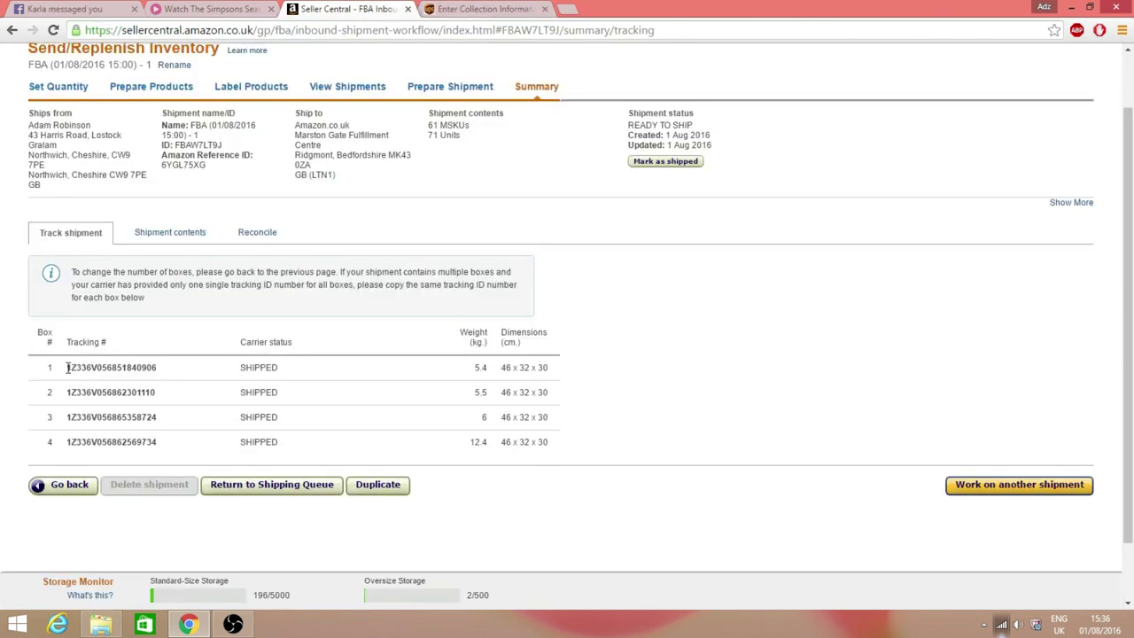
{"action": "left_click_drag", "start_coordinate": [68, 367], "coordinate": [192, 366]}
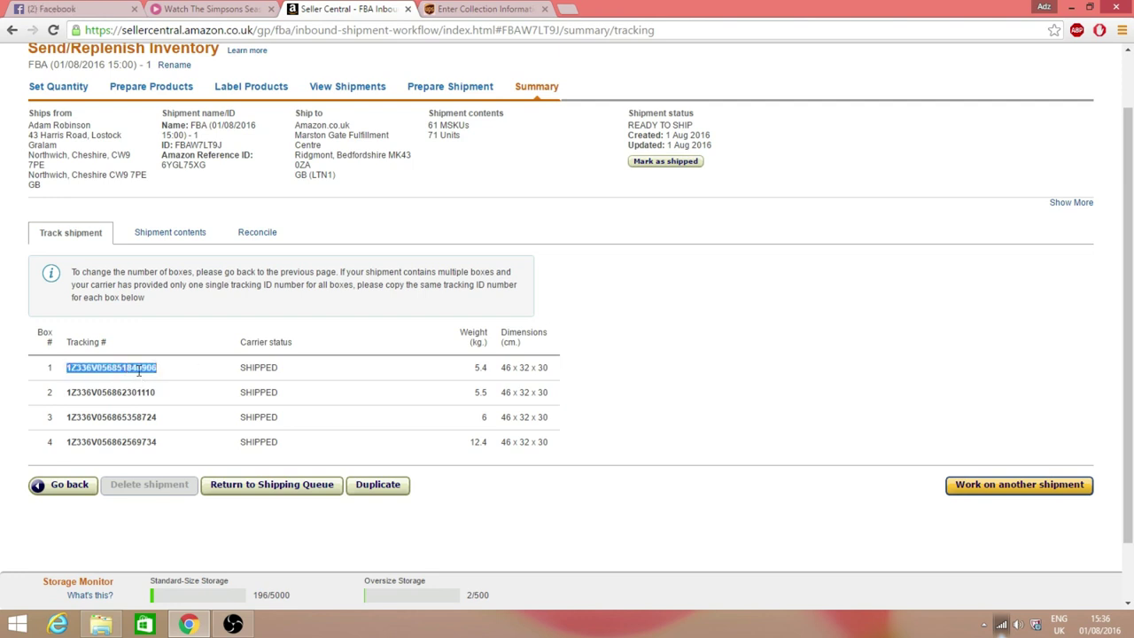
{"action": "right_click", "coordinate": [138, 371]}
{"action": "left_click", "coordinate": [168, 378]}
{"action": "left_click", "coordinate": [460, 7]}
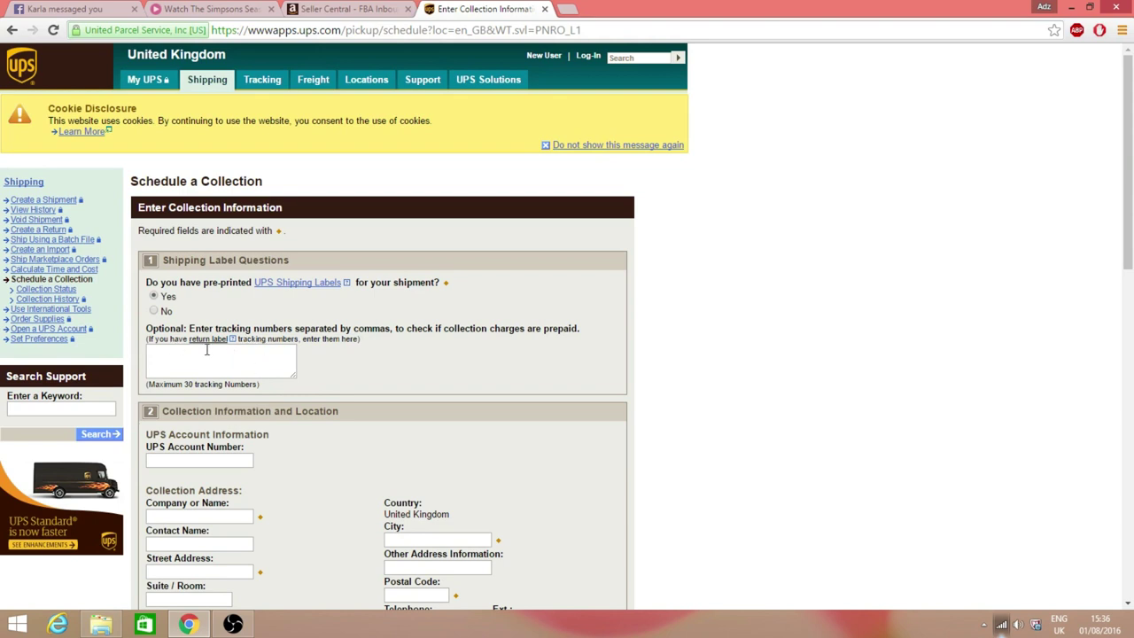
{"action": "left_click", "coordinate": [268, 363]}
{"action": "right_click", "coordinate": [264, 362]}
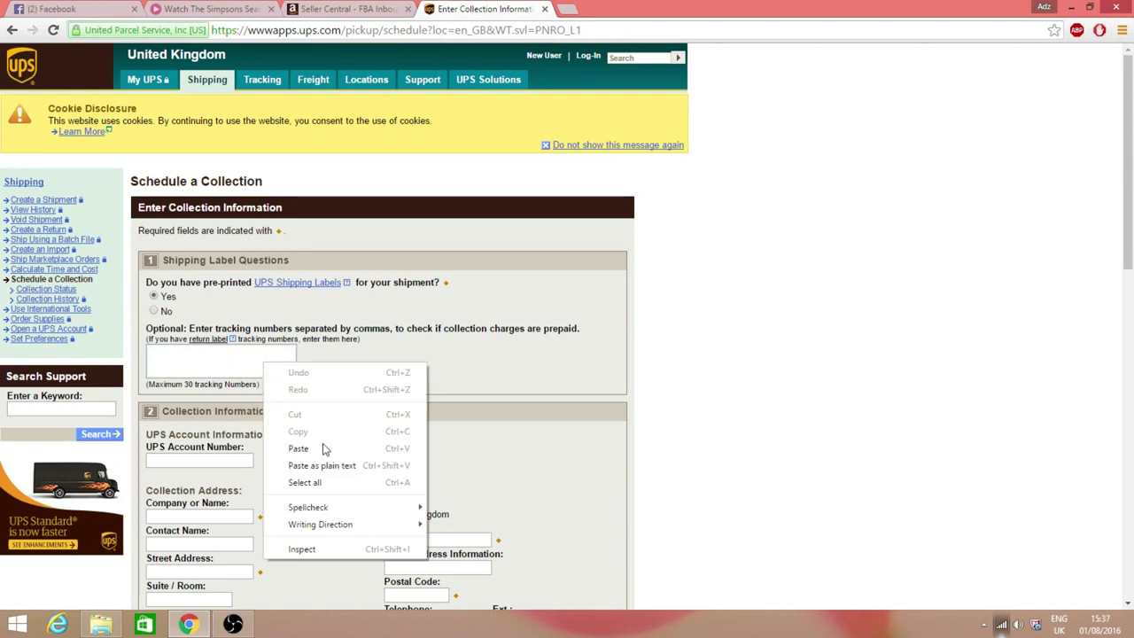
{"action": "left_click", "coordinate": [321, 448]}
{"action": "key", "text": "Return"}
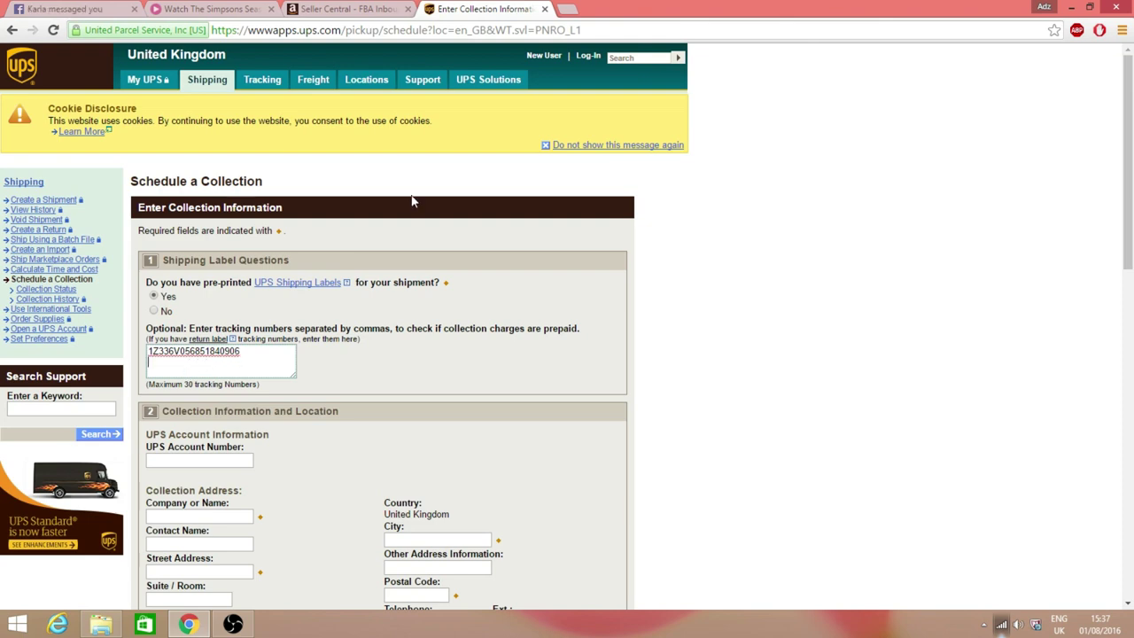
Add box 2's tracking number on the second line of the UPS tracking numbers field and remove its leading spaces.
{"action": "left_click", "coordinate": [381, 8]}
{"action": "left_click_drag", "start_coordinate": [157, 393], "coordinate": [56, 390]}
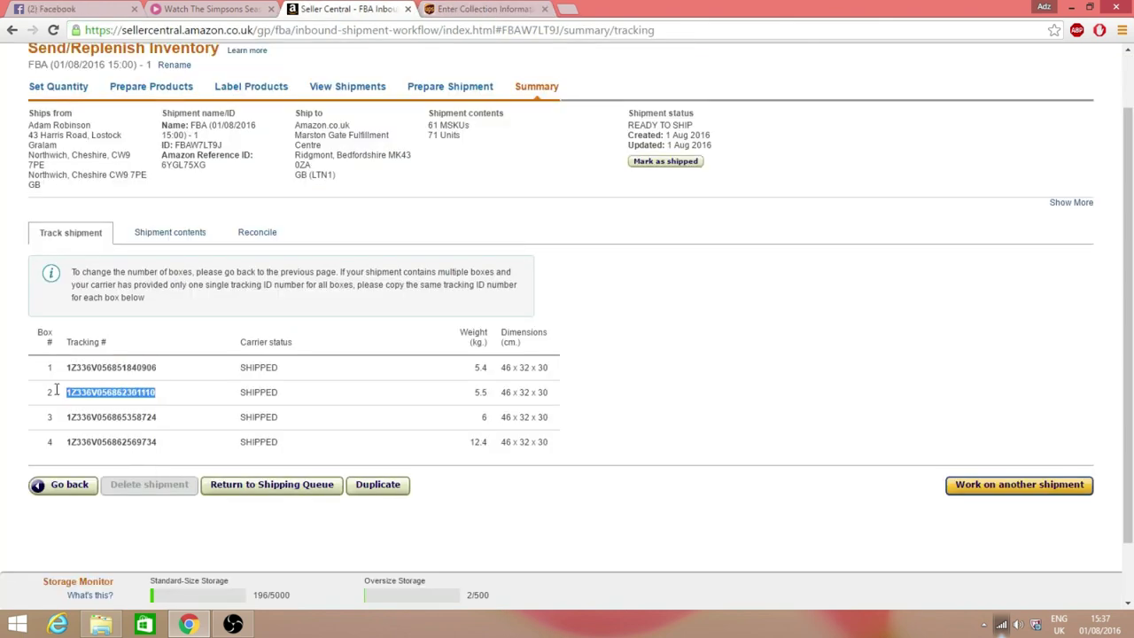
{"action": "right_click", "coordinate": [78, 393]}
{"action": "left_click", "coordinate": [99, 409]}
{"action": "left_click", "coordinate": [472, 7]}
{"action": "left_click", "coordinate": [270, 372]}
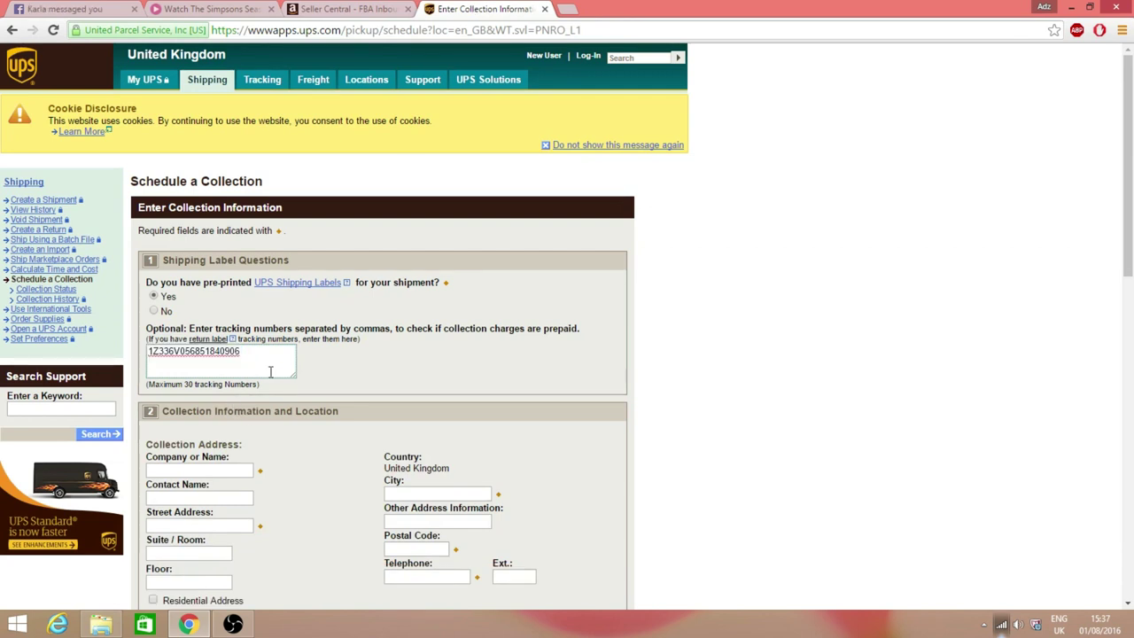
{"action": "key", "text": "ctrl+v"}
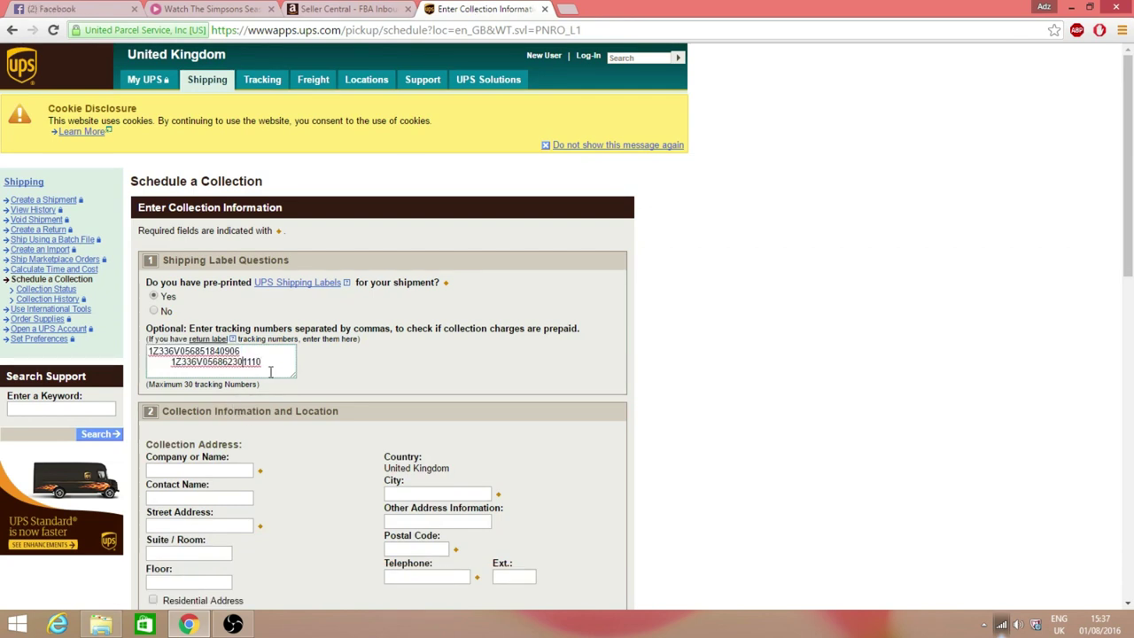
{"action": "key", "text": "Left"}
{"action": "key", "text": "Left"}
{"action": "key", "text": "Left"}
{"action": "key", "text": "Left"}
{"action": "key", "text": "Left"}
{"action": "key", "text": "Left"}
{"action": "key", "text": "Left"}
{"action": "key", "text": "Left"}
{"action": "key", "text": "Left"}
{"action": "key", "text": "Left"}
{"action": "key", "text": "Left"}
{"action": "key", "text": "Left"}
{"action": "key", "text": "Left"}
{"action": "key", "text": "Delete"}
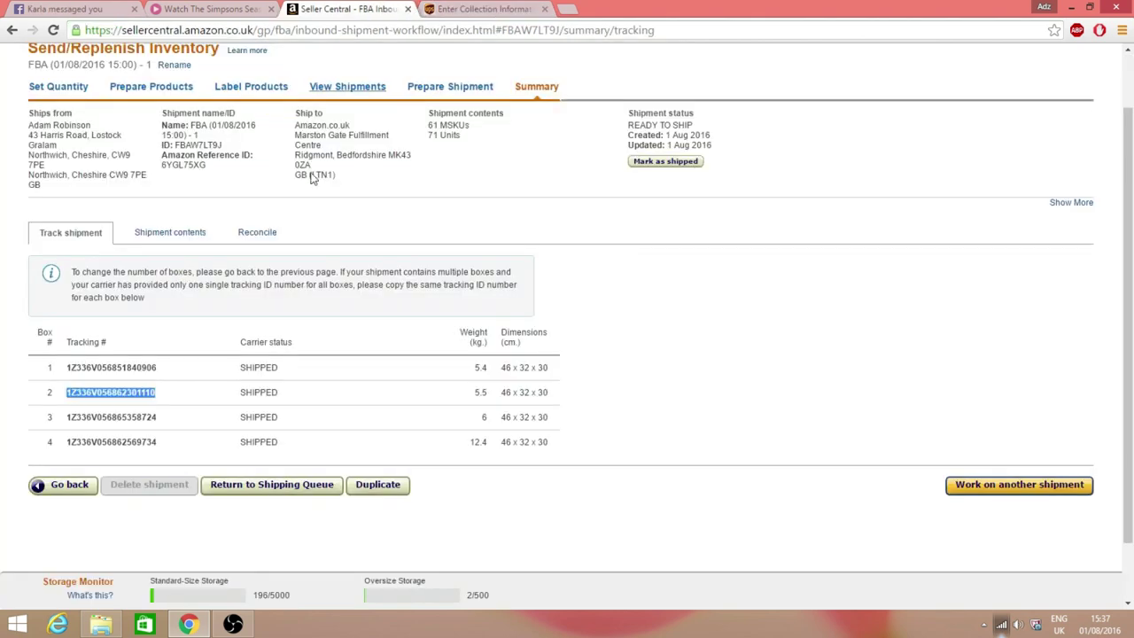
Copy box 3's tracking number from Seller Central onto its own line in the UPS tracking numbers field.
{"action": "left_click", "coordinate": [385, 9]}
{"action": "left_click_drag", "start_coordinate": [156, 416], "coordinate": [69, 418]}
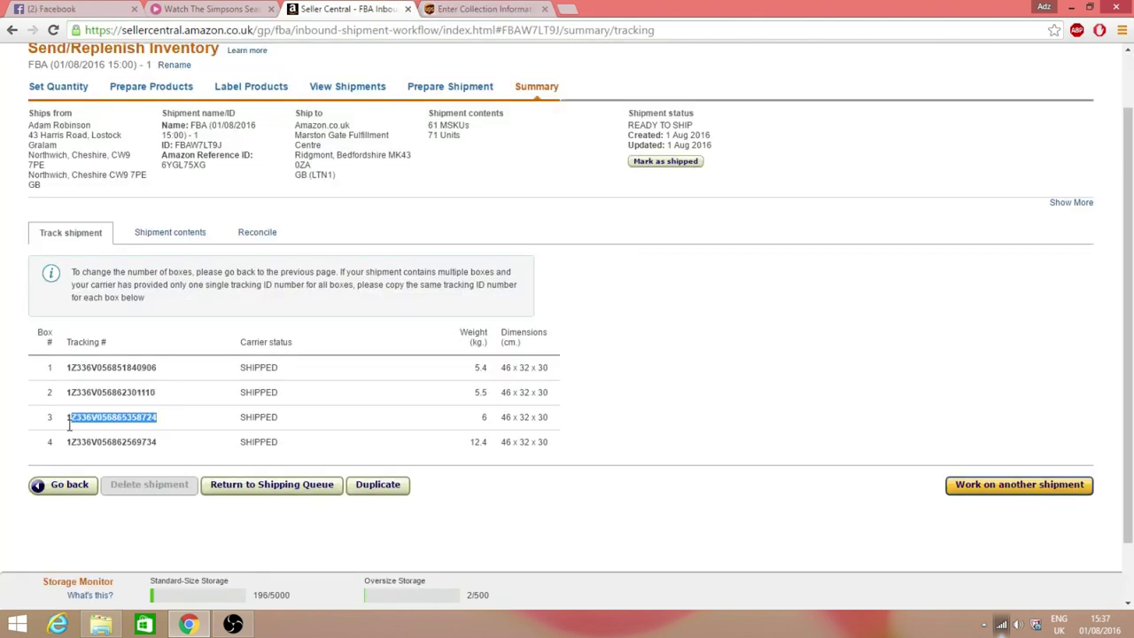
{"action": "right_click", "coordinate": [78, 423]}
{"action": "left_click", "coordinate": [102, 430]}
{"action": "key", "text": "ctrl+Tab"}
{"action": "left_click", "coordinate": [252, 366]}
{"action": "key", "text": "Return"}
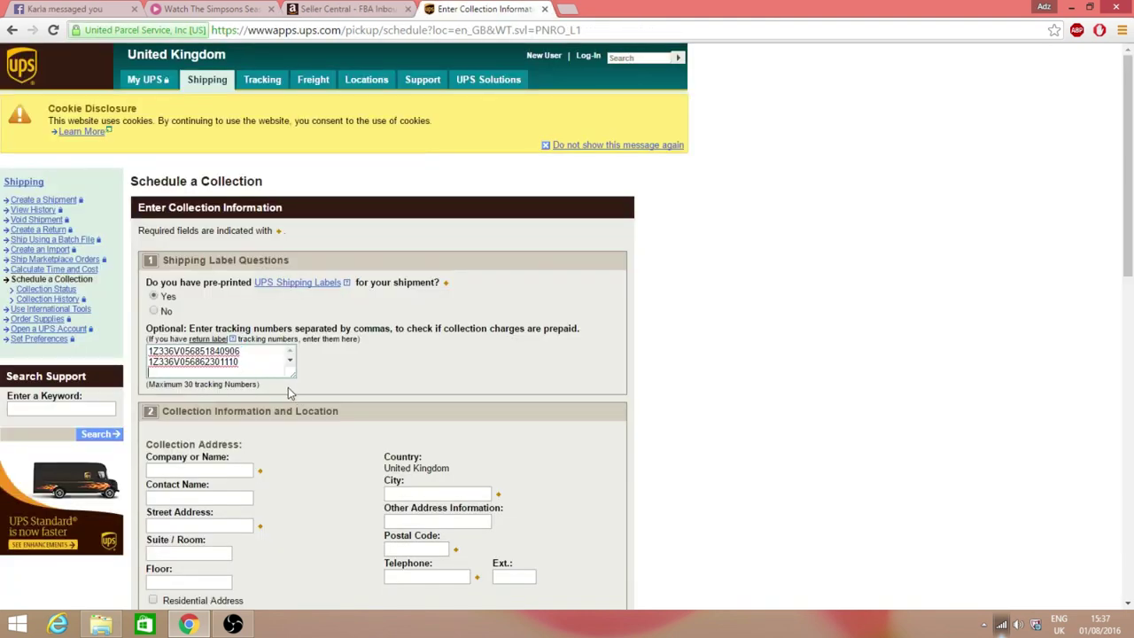
{"action": "key", "text": "ctrl+v"}
{"action": "key", "text": "Return"}
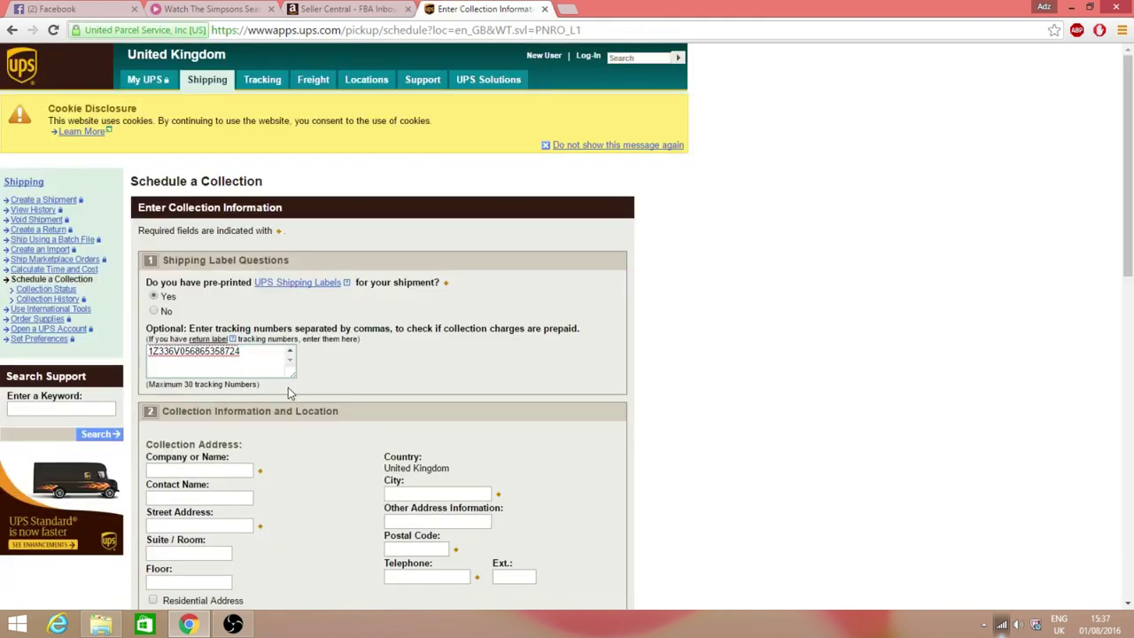
Copy box 4's tracking number from Seller Central onto the last line of the UPS tracking numbers field.
{"action": "left_click", "coordinate": [363, 11]}
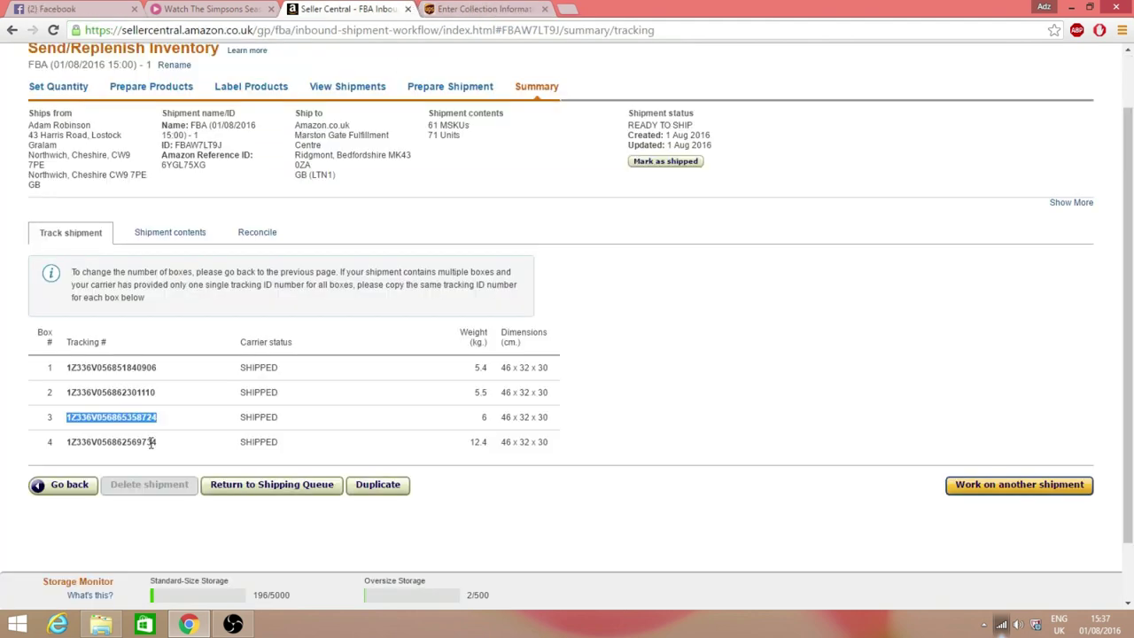
{"action": "left_click_drag", "start_coordinate": [156, 442], "coordinate": [67, 442]}
{"action": "right_click", "coordinate": [80, 449]}
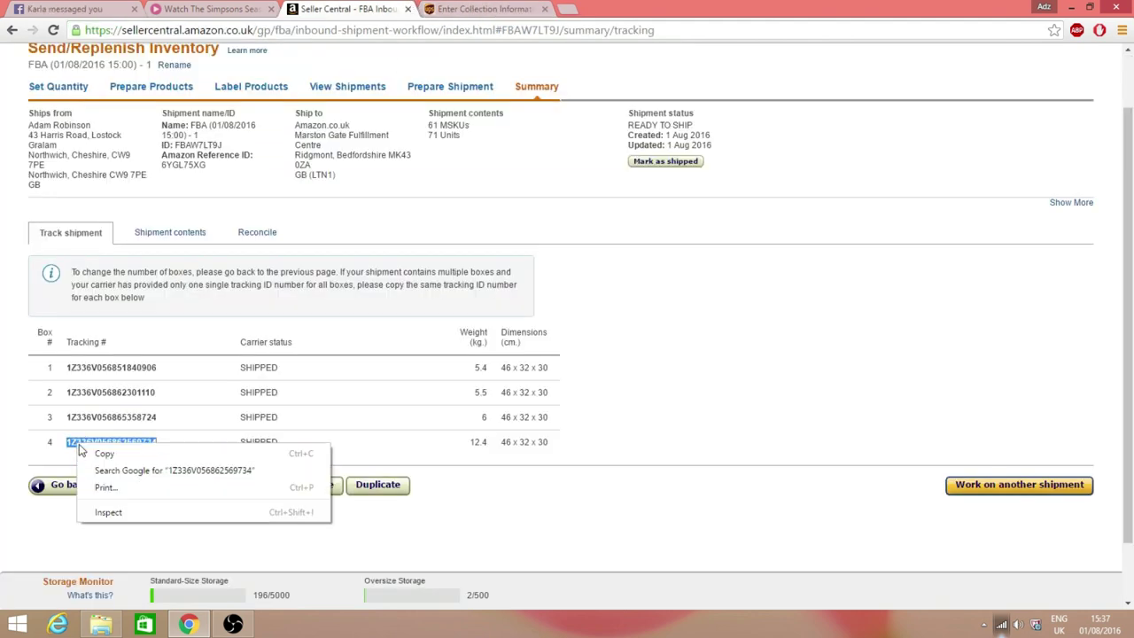
{"action": "left_click", "coordinate": [105, 453]}
{"action": "left_click", "coordinate": [478, 9]}
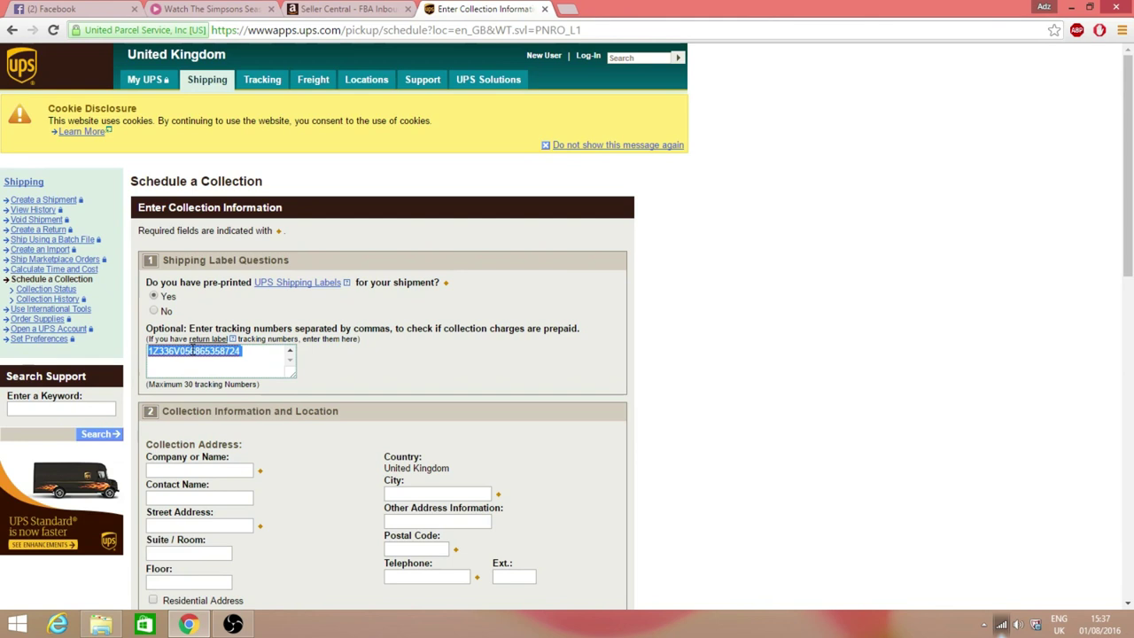
{"action": "left_click", "coordinate": [254, 354]}
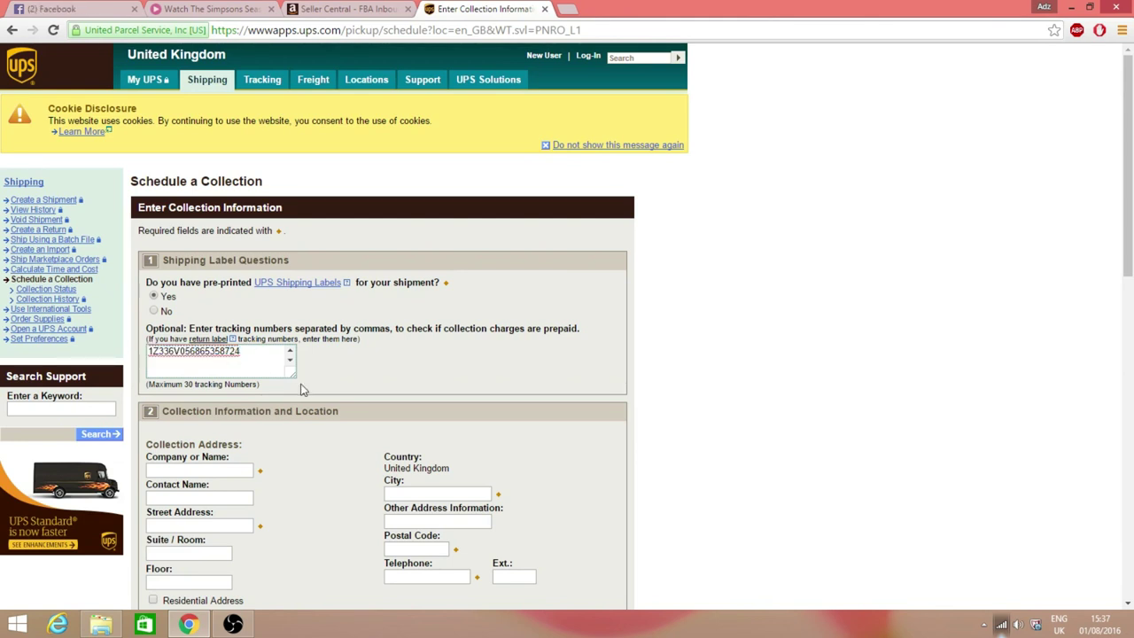
{"action": "key", "text": "ctrl+v"}
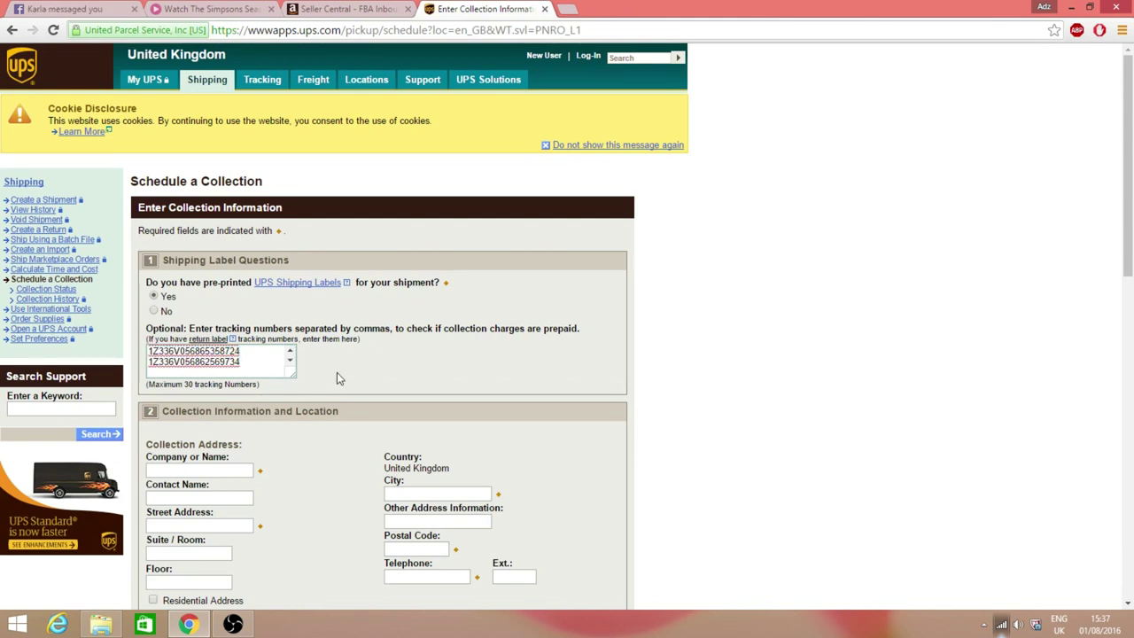
Set the collection to 4 packages with a total weight of 30 kg in Service and Package Information.
{"action": "scroll", "coordinate": [337, 372], "scroll_direction": "down", "scroll_amount": 2}
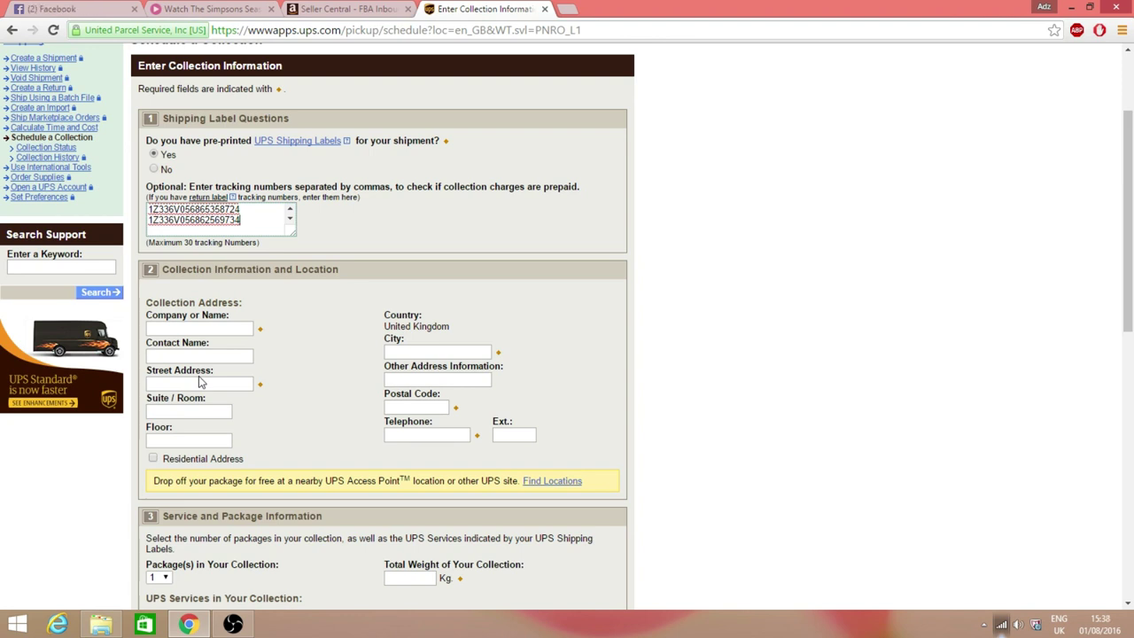
{"action": "scroll", "coordinate": [275, 411], "scroll_direction": "down", "scroll_amount": 1}
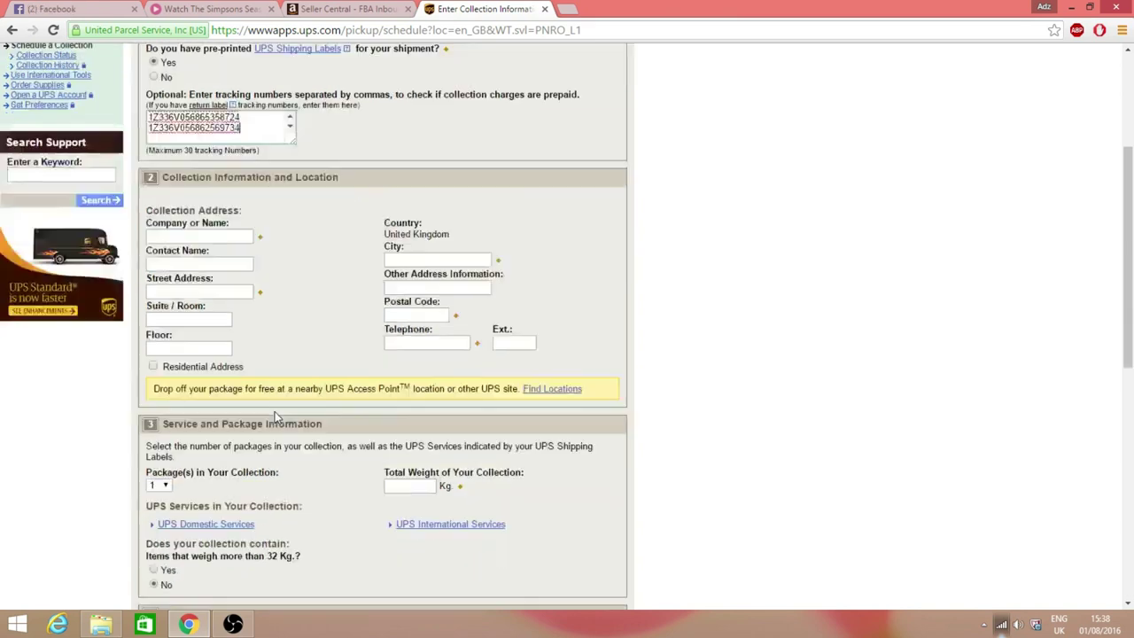
{"action": "scroll", "coordinate": [274, 411], "scroll_direction": "down", "scroll_amount": 3}
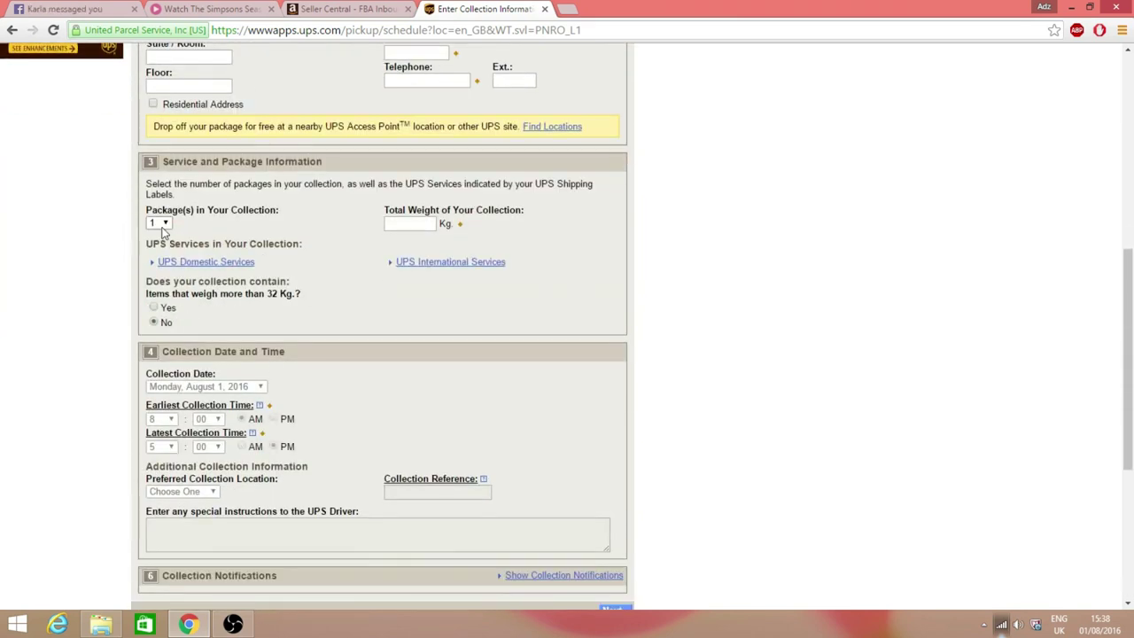
{"action": "left_click", "coordinate": [163, 223]}
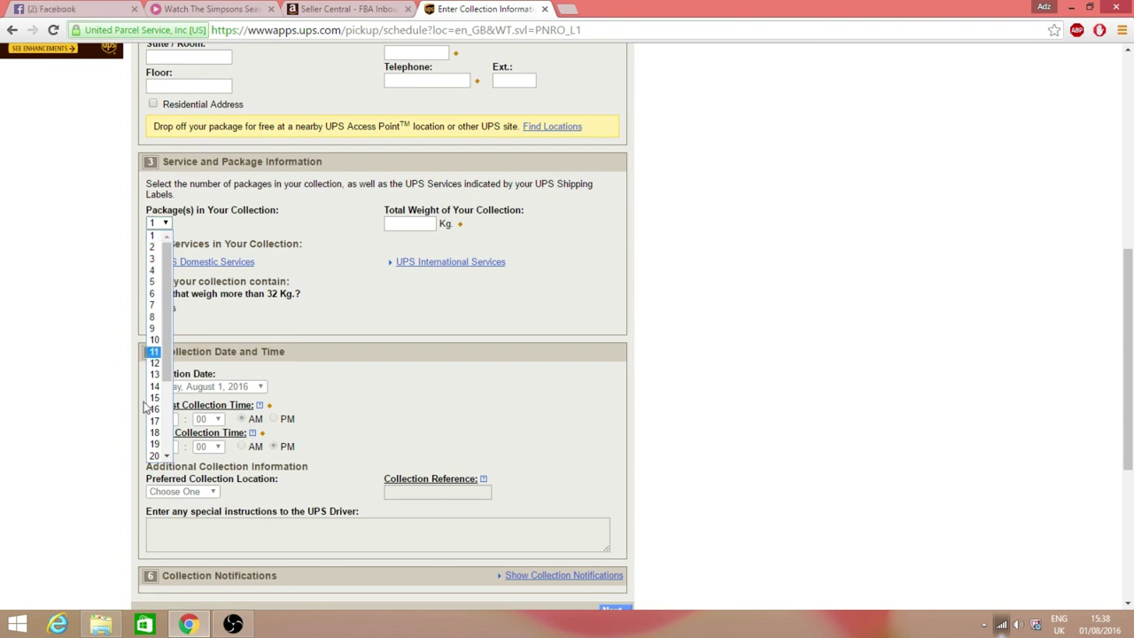
{"action": "left_click", "coordinate": [158, 270]}
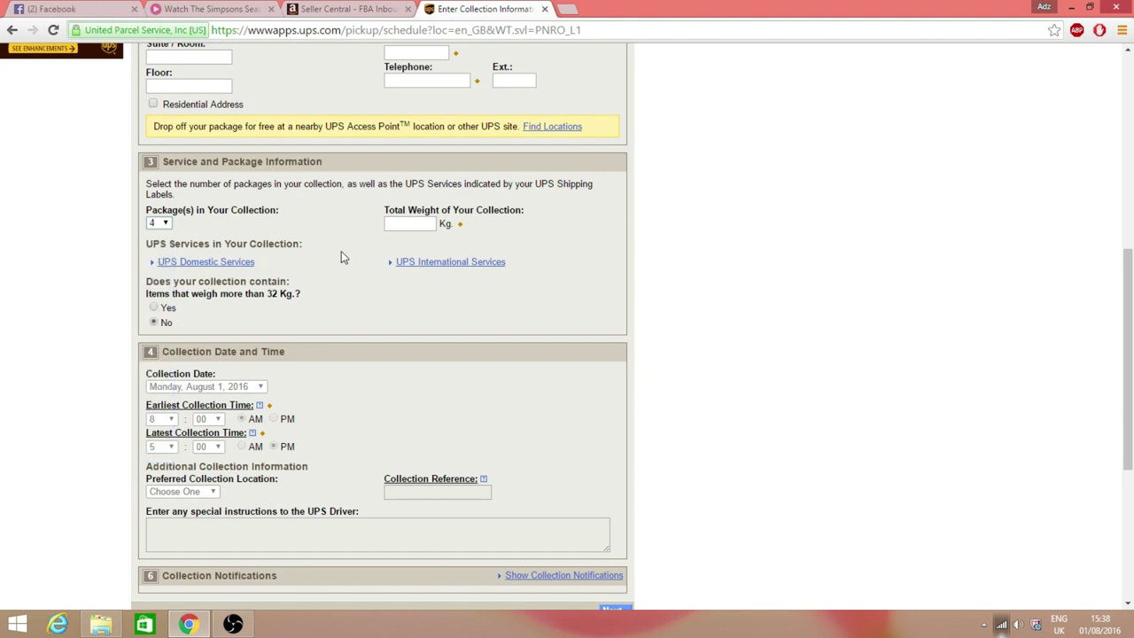
{"action": "left_click", "coordinate": [414, 224]}
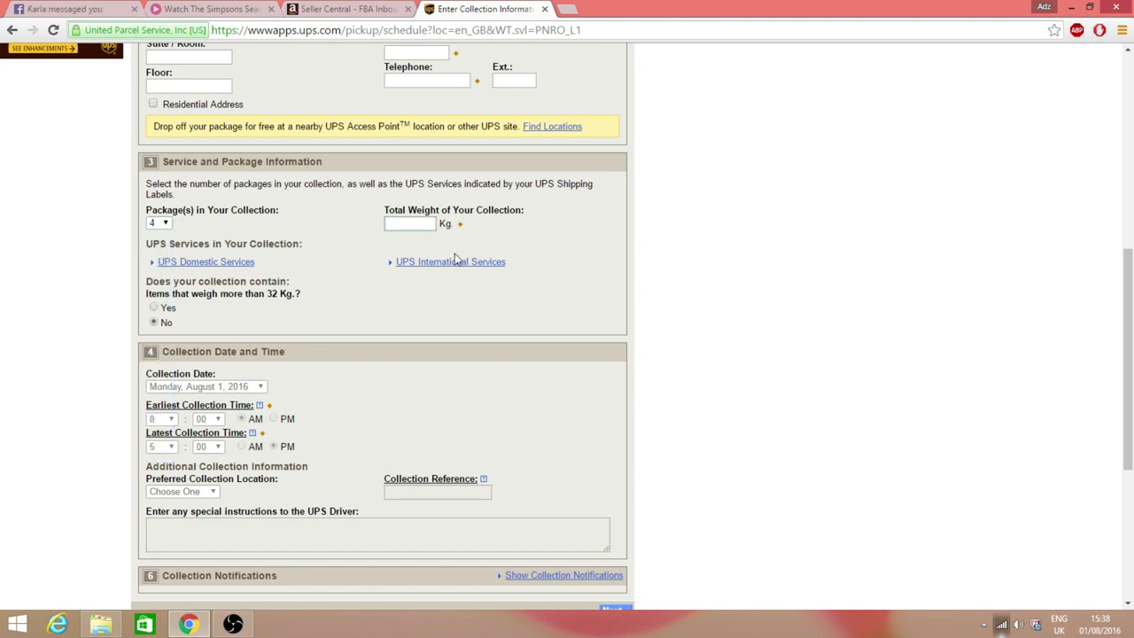
{"action": "type", "text": "30"}
{"action": "left_click", "coordinate": [458, 236]}
Expand UPS Domestic Services and look over the form's collection address, package, and date and time sections.
{"action": "left_click", "coordinate": [215, 263]}
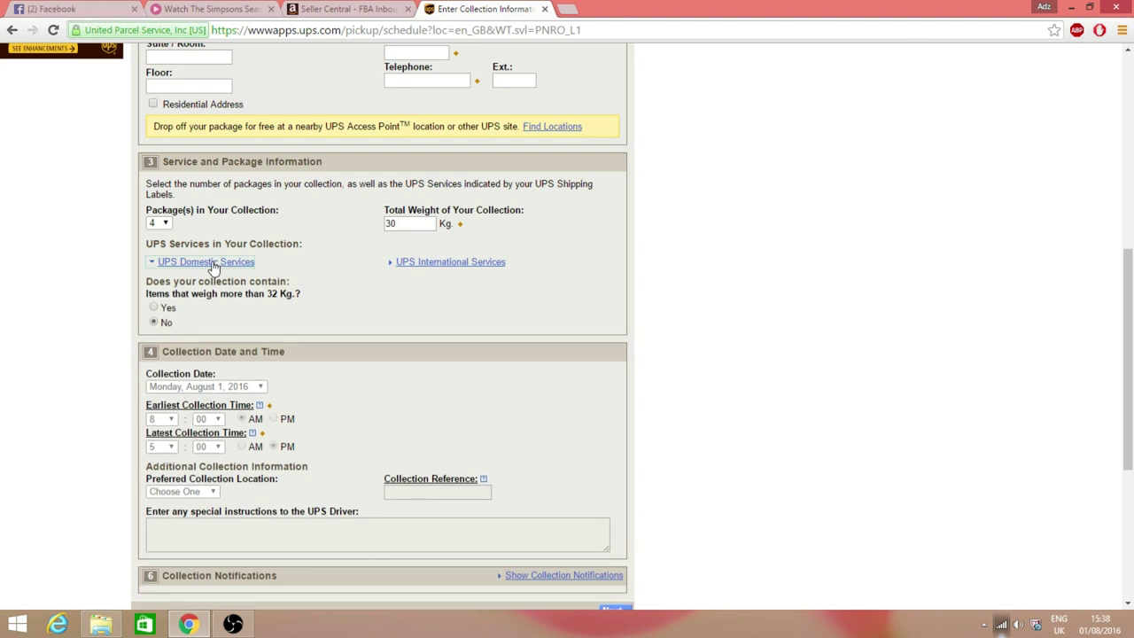
{"action": "scroll", "coordinate": [206, 289], "scroll_direction": "down", "scroll_amount": 1}
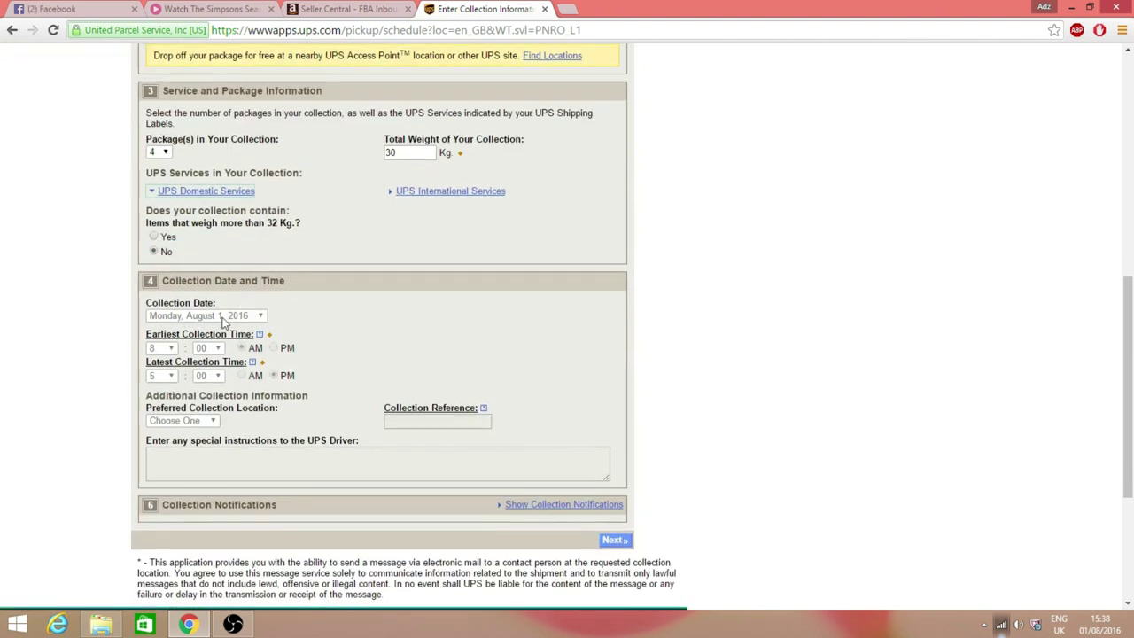
{"action": "scroll", "coordinate": [301, 301], "scroll_direction": "up", "scroll_amount": 4}
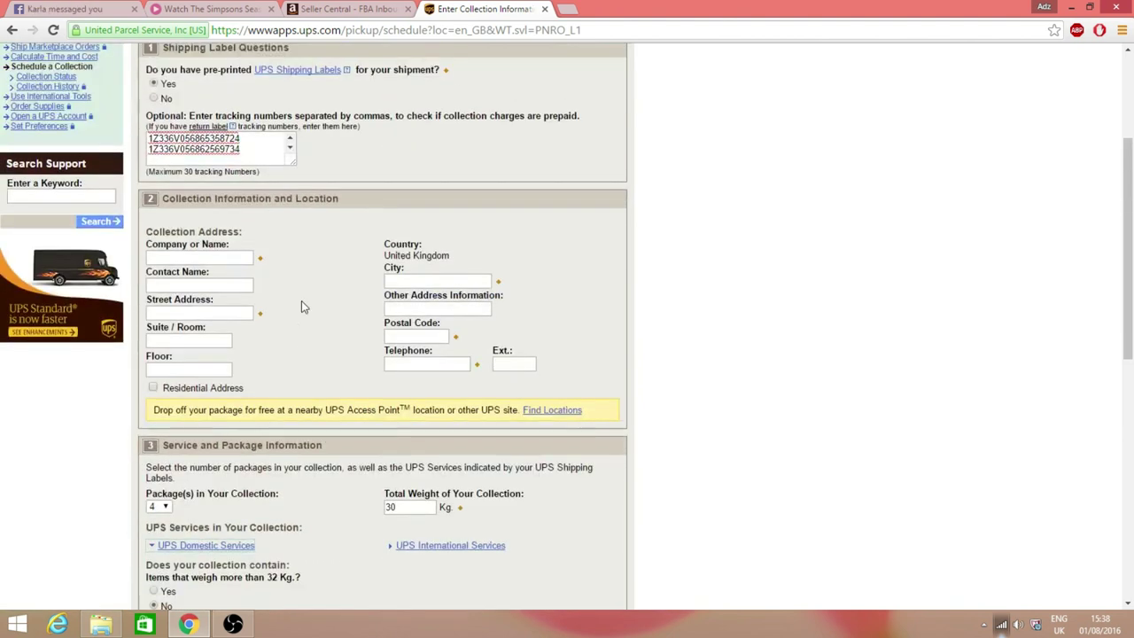
{"action": "scroll", "coordinate": [301, 300], "scroll_direction": "down", "scroll_amount": 2}
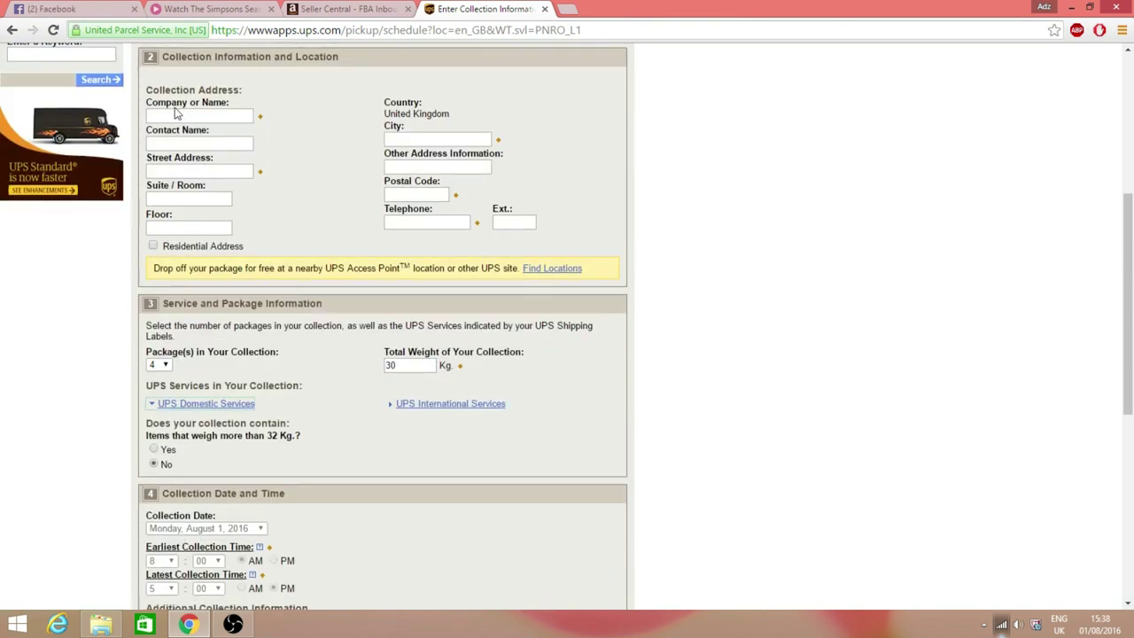
{"action": "scroll", "coordinate": [332, 283], "scroll_direction": "down", "scroll_amount": 2}
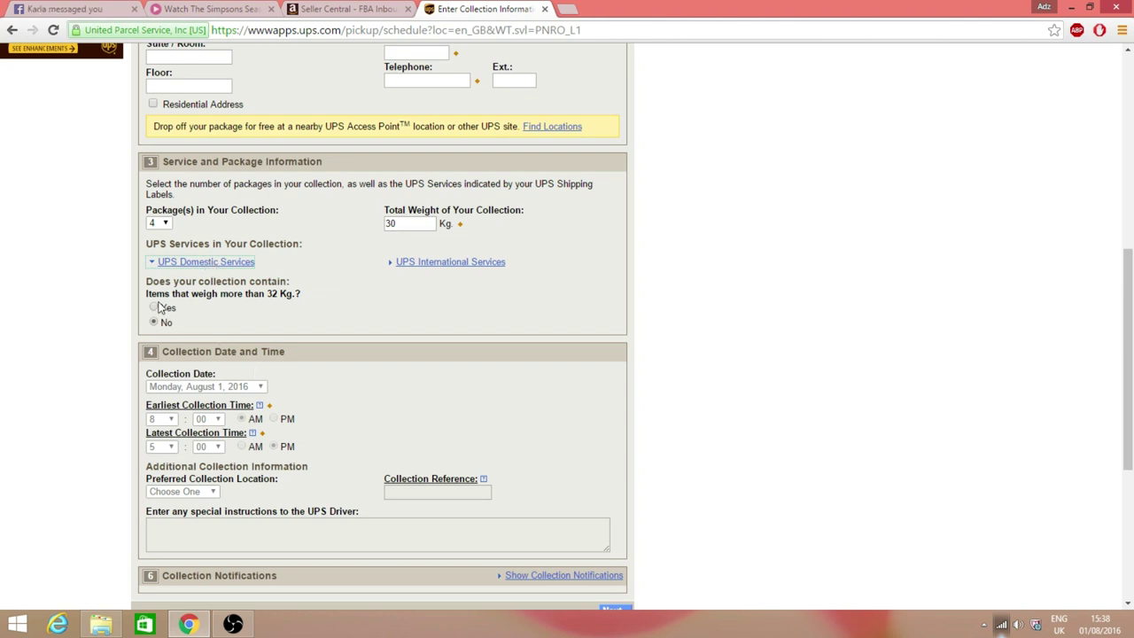
Examine the question about items over 32 kg, the total collection weight and the preferred collection location.
{"action": "left_click_drag", "start_coordinate": [157, 295], "coordinate": [267, 295]}
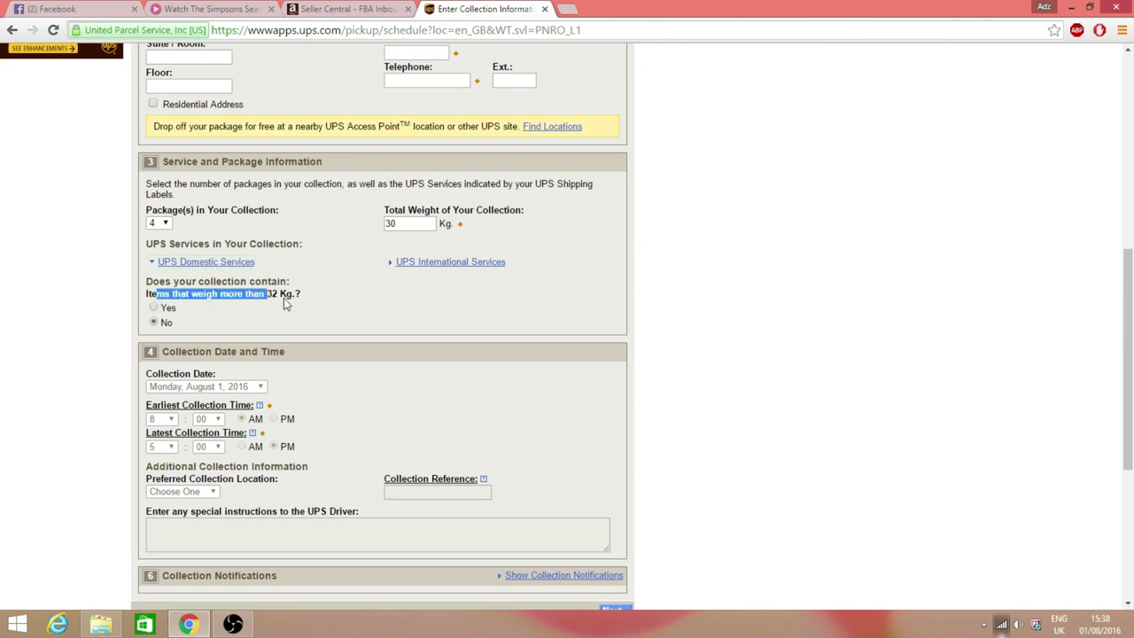
{"action": "left_click", "coordinate": [301, 312]}
{"action": "left_click_drag", "start_coordinate": [403, 228], "coordinate": [385, 224]}
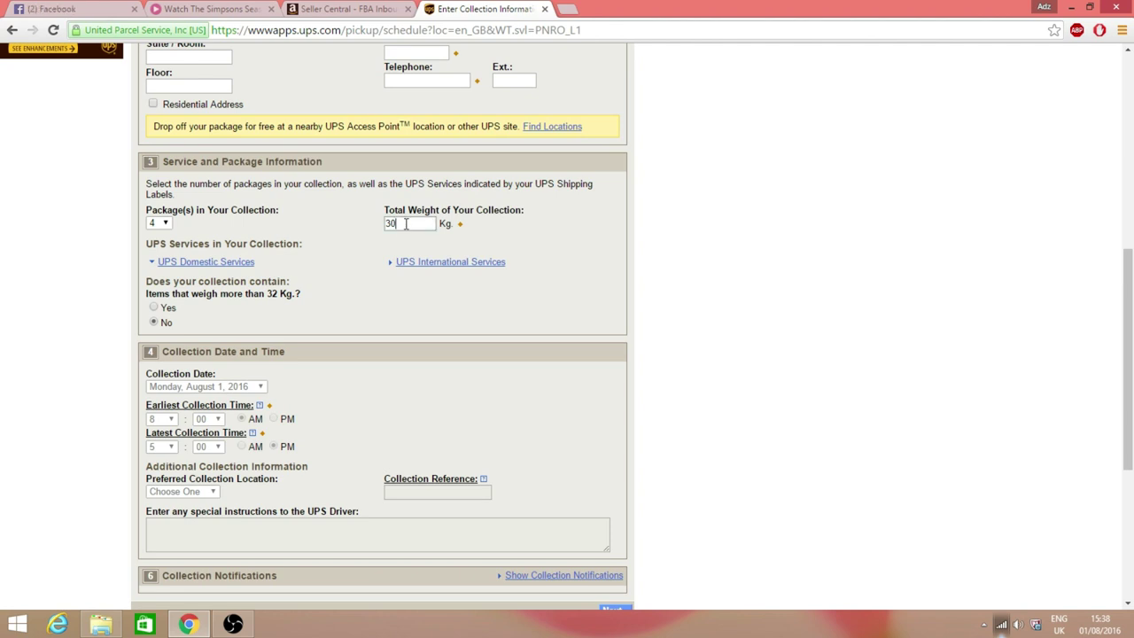
{"action": "left_click", "coordinate": [386, 227]}
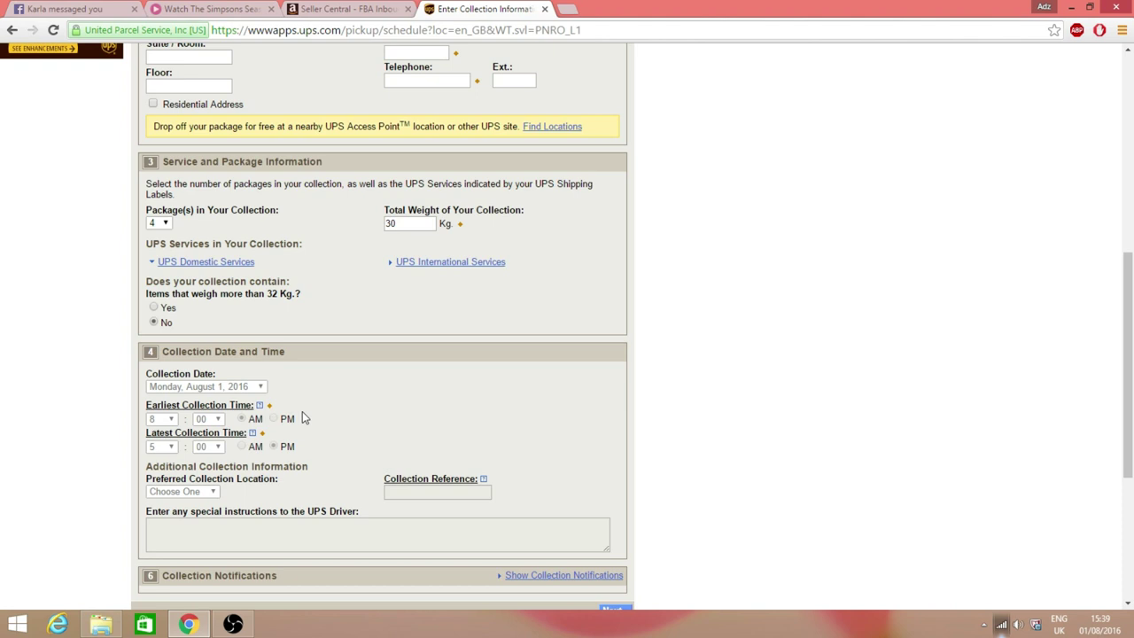
{"action": "left_click", "coordinate": [160, 488]}
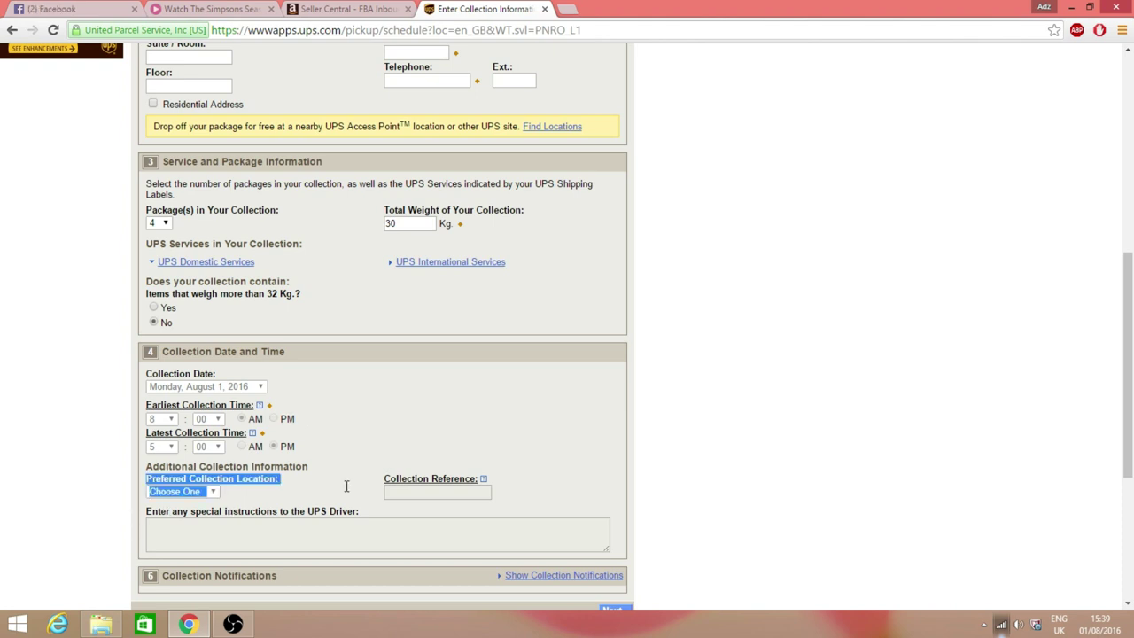
{"action": "left_click", "coordinate": [299, 498]}
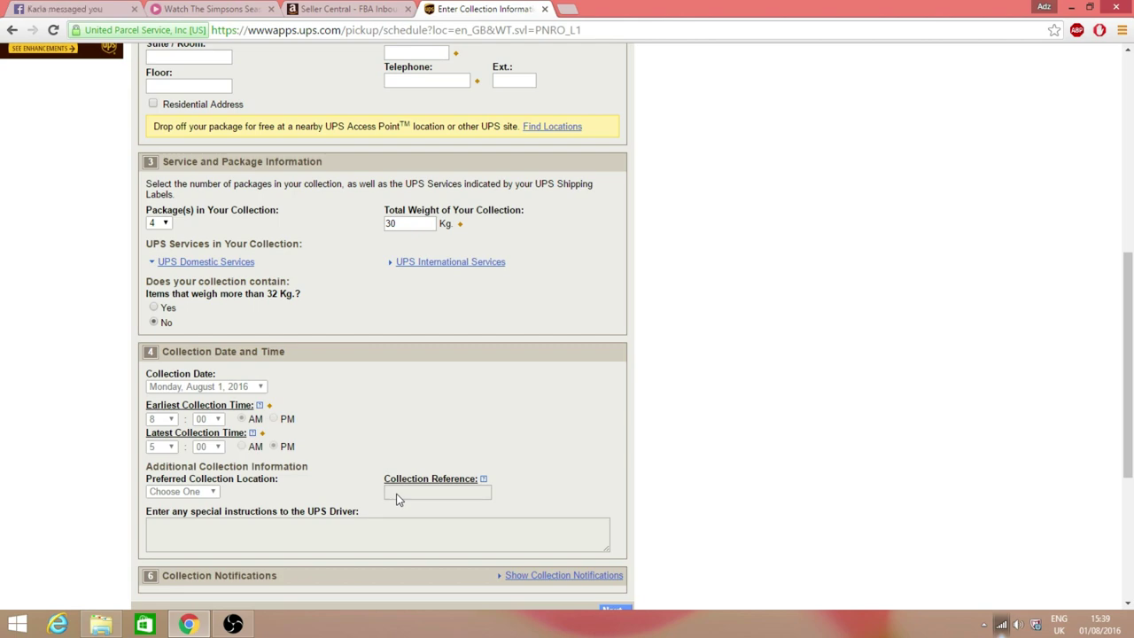
Show the Collection Notifications section and autofill its confirmation E-mail Addresses with the contact's e-mail.
{"action": "scroll", "coordinate": [397, 499], "scroll_direction": "down", "scroll_amount": 3}
{"action": "left_click", "coordinate": [536, 364]}
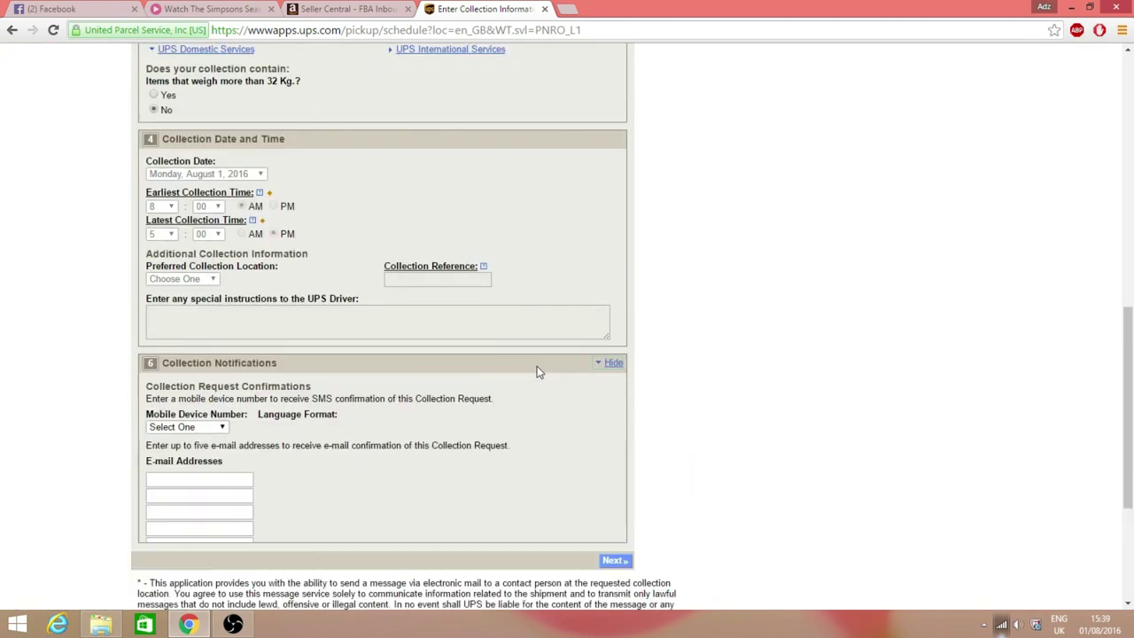
{"action": "scroll", "coordinate": [401, 403], "scroll_direction": "down", "scroll_amount": 3}
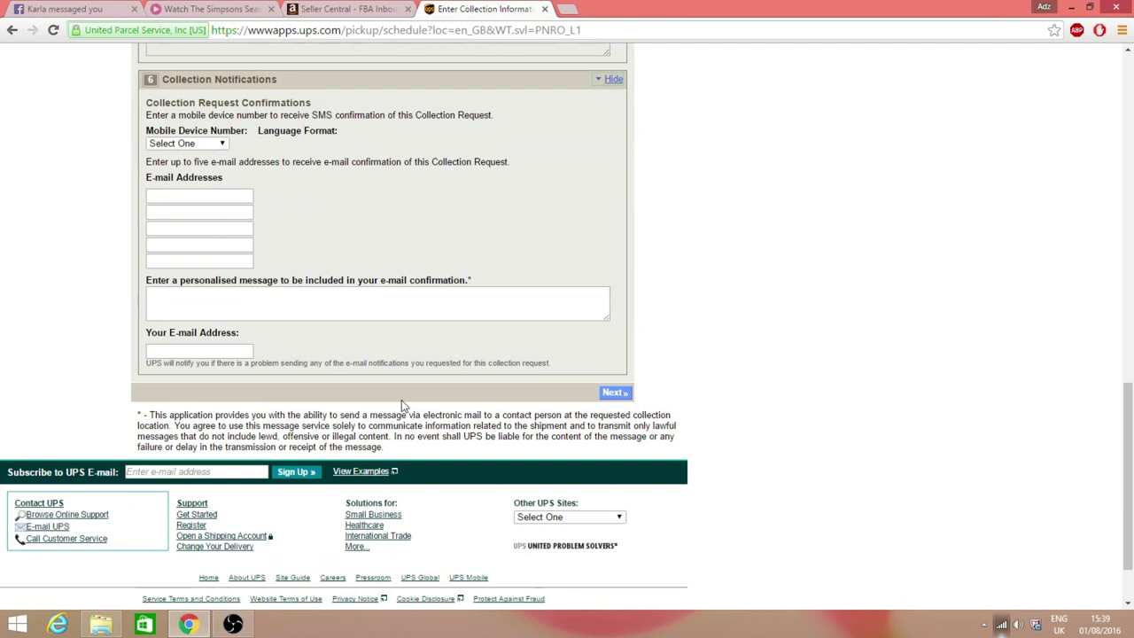
{"action": "left_click", "coordinate": [154, 196]}
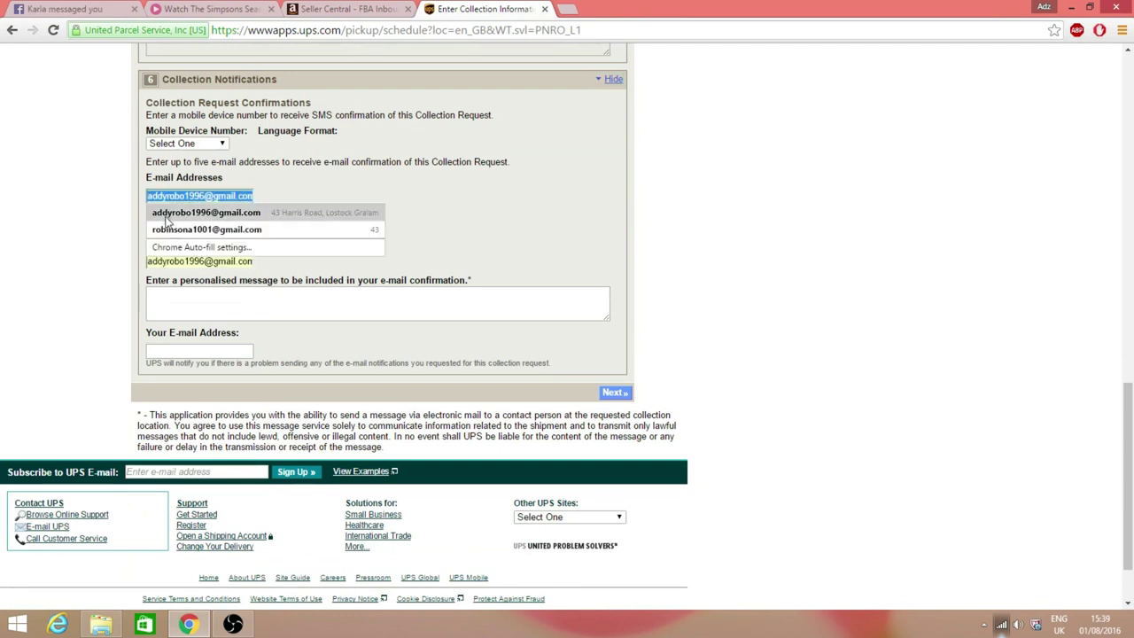
{"action": "left_click", "coordinate": [202, 211]}
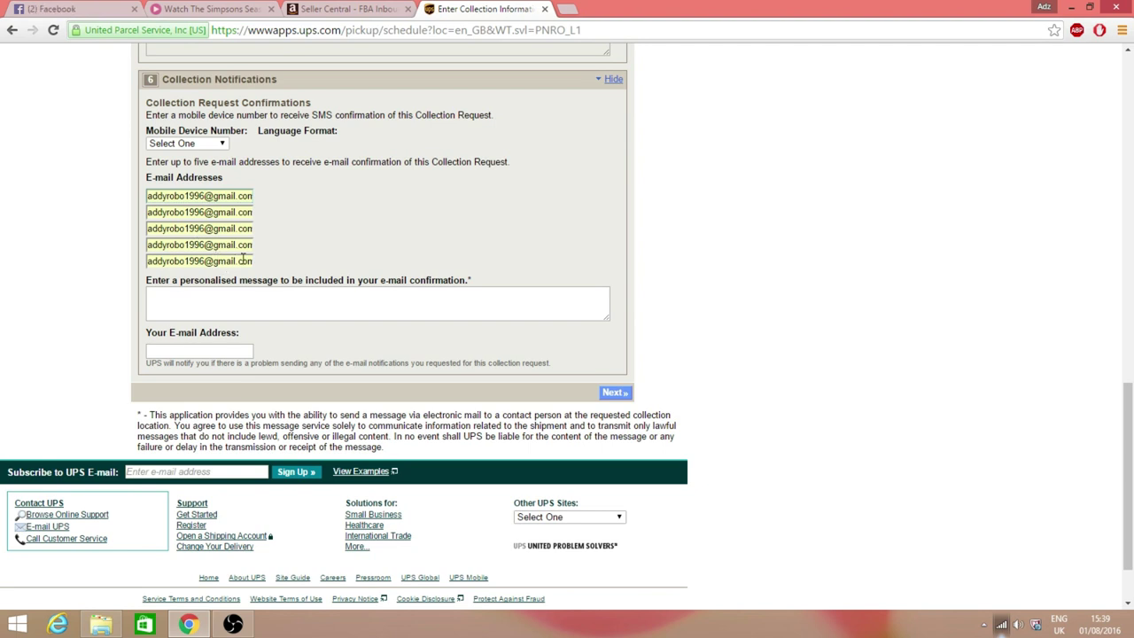
Clear the duplicate entries from the second to fifth confirmation E-mail Addresses fields, keeping only the first.
{"action": "left_click_drag", "start_coordinate": [242, 257], "coordinate": [106, 251]}
{"action": "key", "text": "BackSpace"}
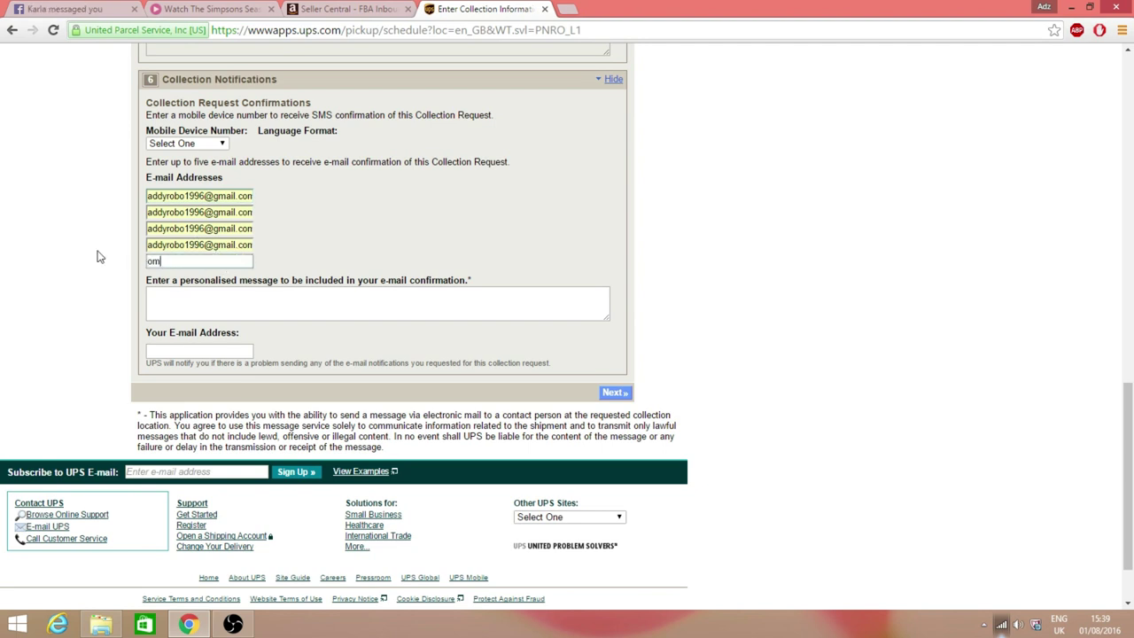
{"action": "key", "text": "BackSpace"}
{"action": "key", "text": "BackSpace"}
{"action": "left_click_drag", "start_coordinate": [153, 252], "coordinate": [309, 253]}
{"action": "key", "text": "BackSpace"}
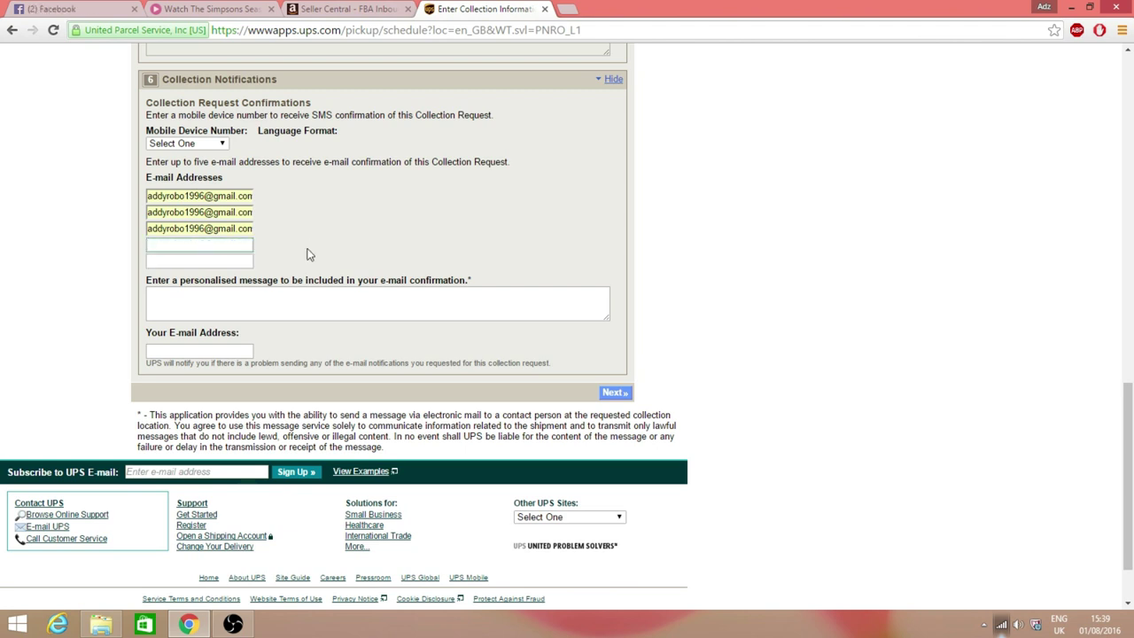
{"action": "left_click_drag", "start_coordinate": [147, 228], "coordinate": [348, 246]}
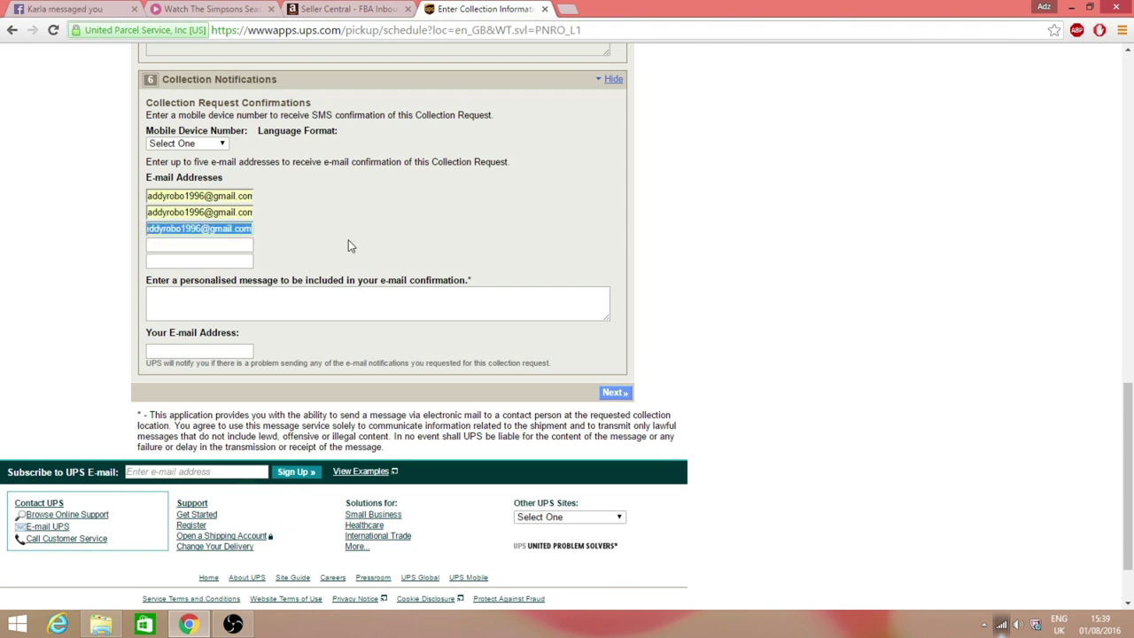
{"action": "key", "text": "BackSpace"}
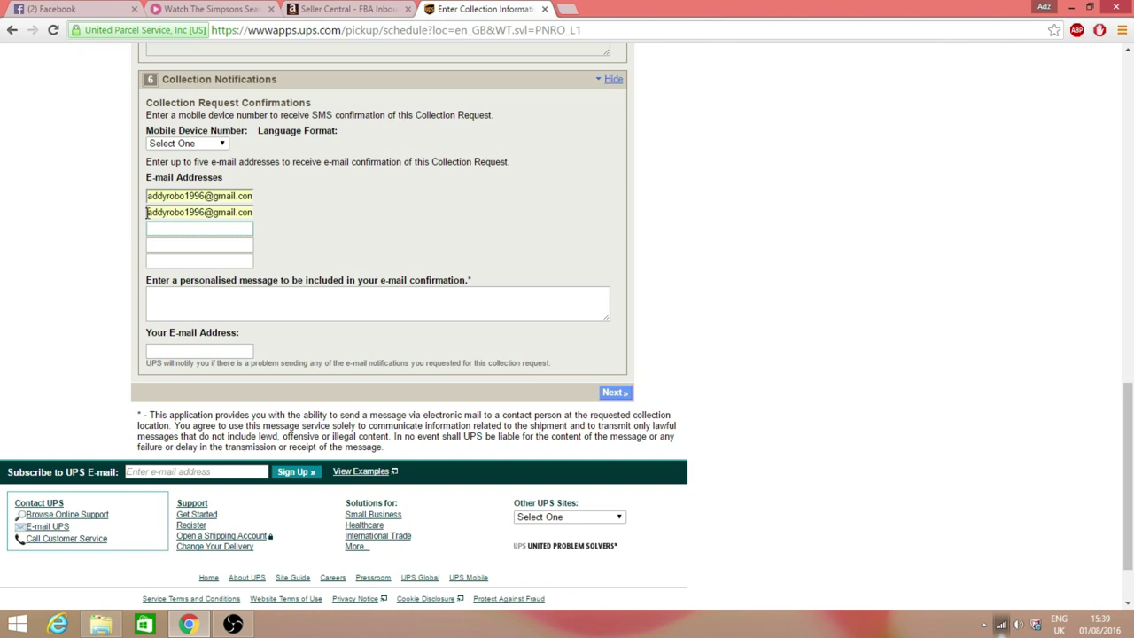
{"action": "left_click_drag", "start_coordinate": [147, 212], "coordinate": [294, 219]}
{"action": "key", "text": "BackSpace"}
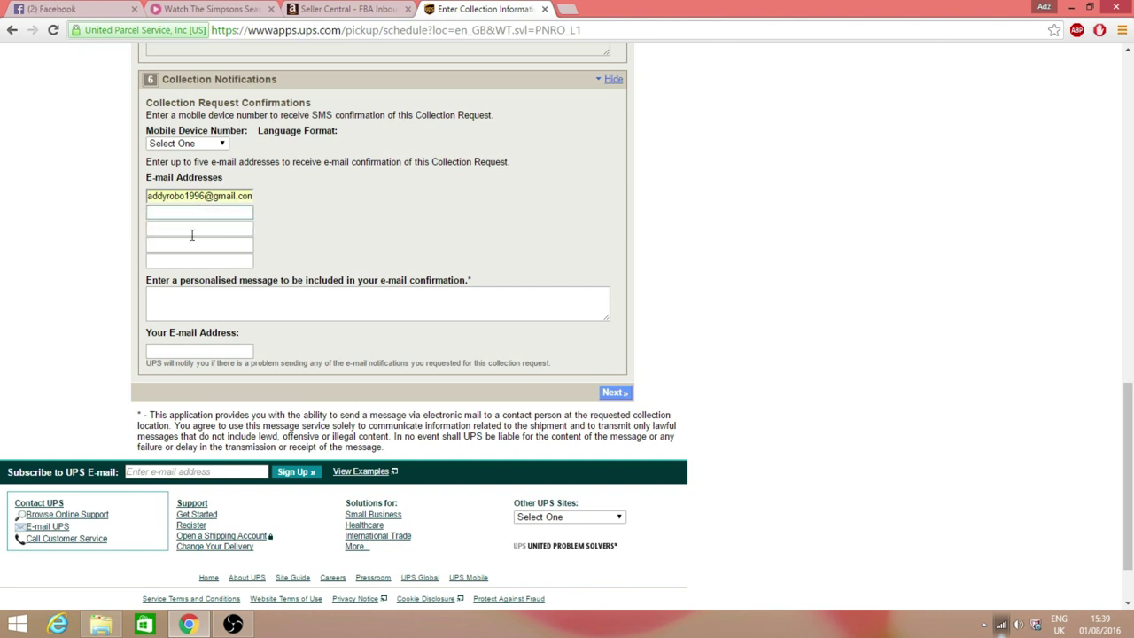
Fill in Your E-mail Address under Collection Notifications with the sender's other saved e-mail.
{"action": "left_click", "coordinate": [188, 353]}
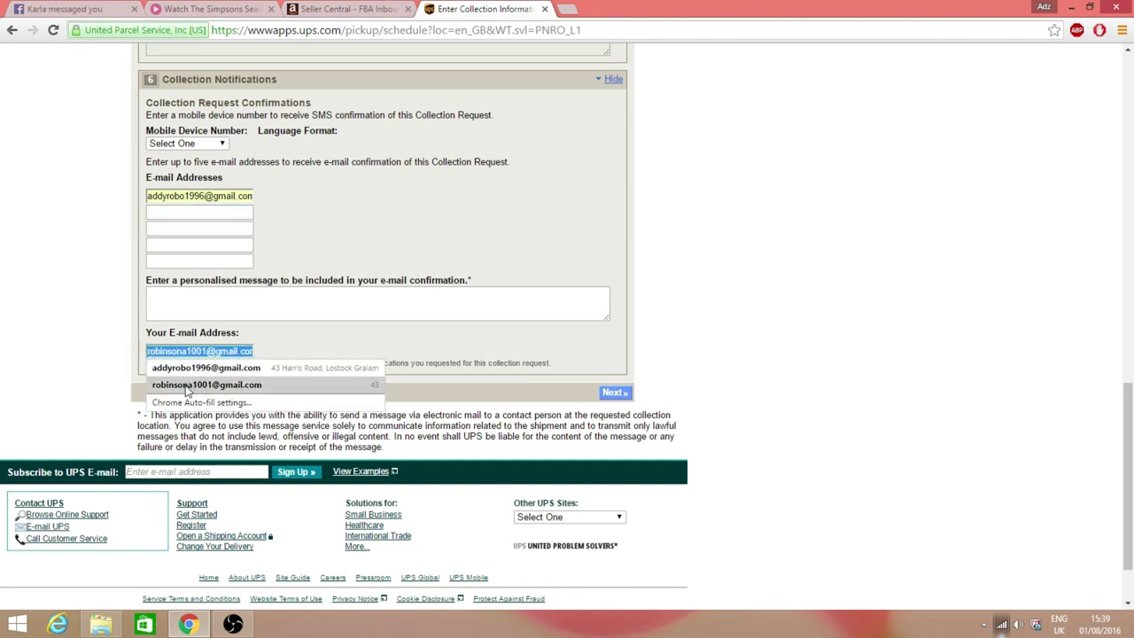
{"action": "left_click", "coordinate": [187, 386]}
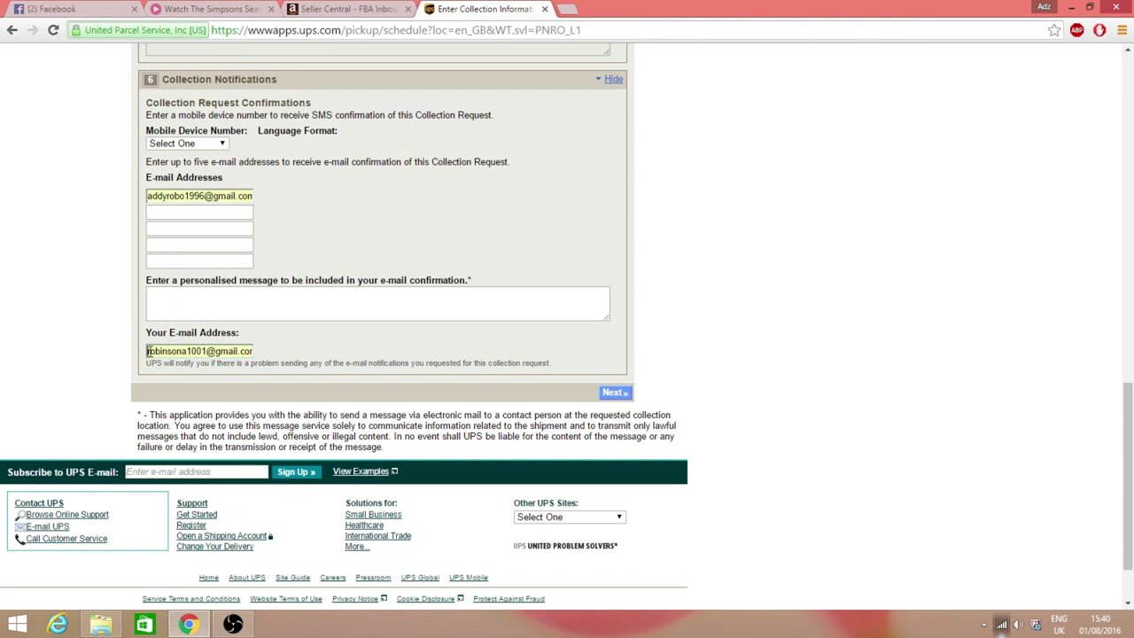
{"action": "left_click_drag", "start_coordinate": [148, 351], "coordinate": [333, 364]}
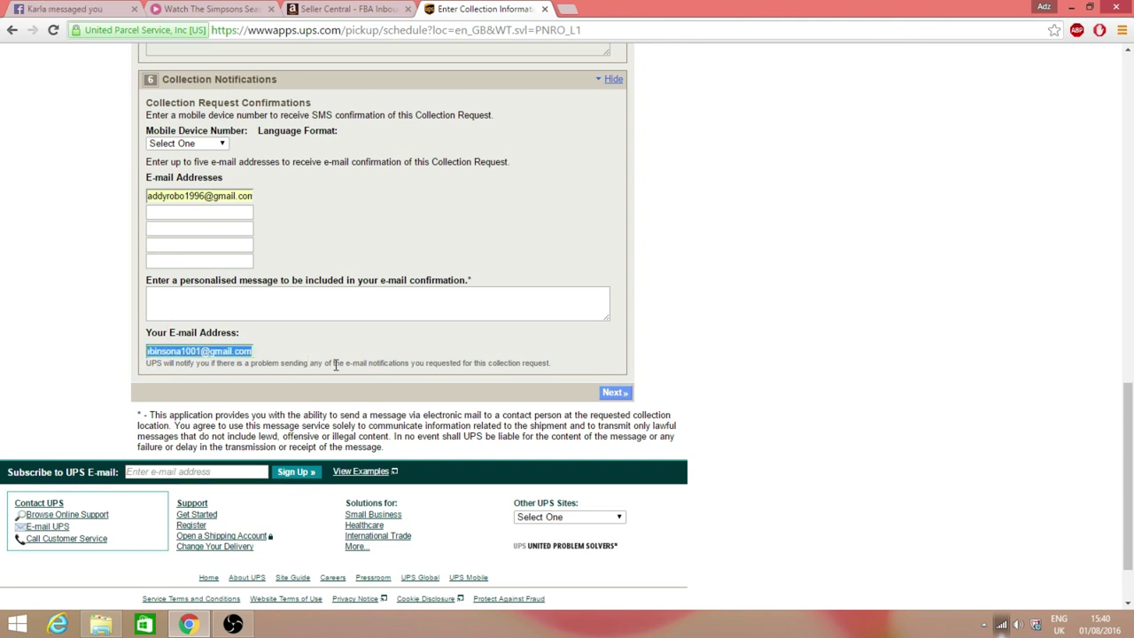
{"action": "left_click", "coordinate": [153, 198]}
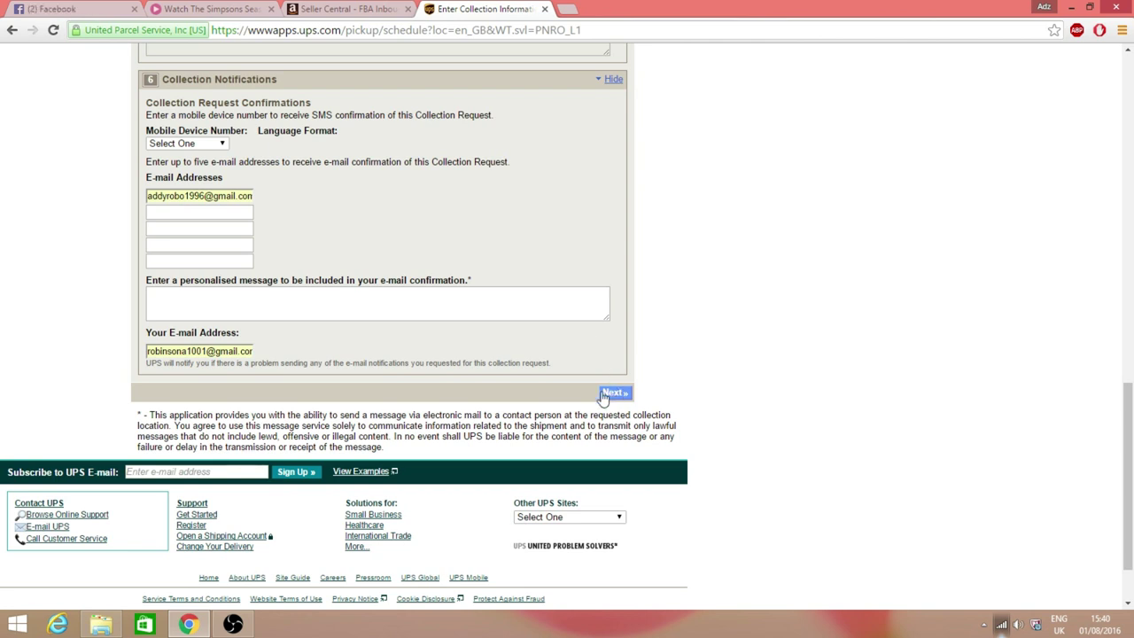
Review the collection form from the address section to the notifications, and close the UPS page without submitting to return to Seller Central.
{"action": "scroll", "coordinate": [518, 378], "scroll_direction": "up", "scroll_amount": 7}
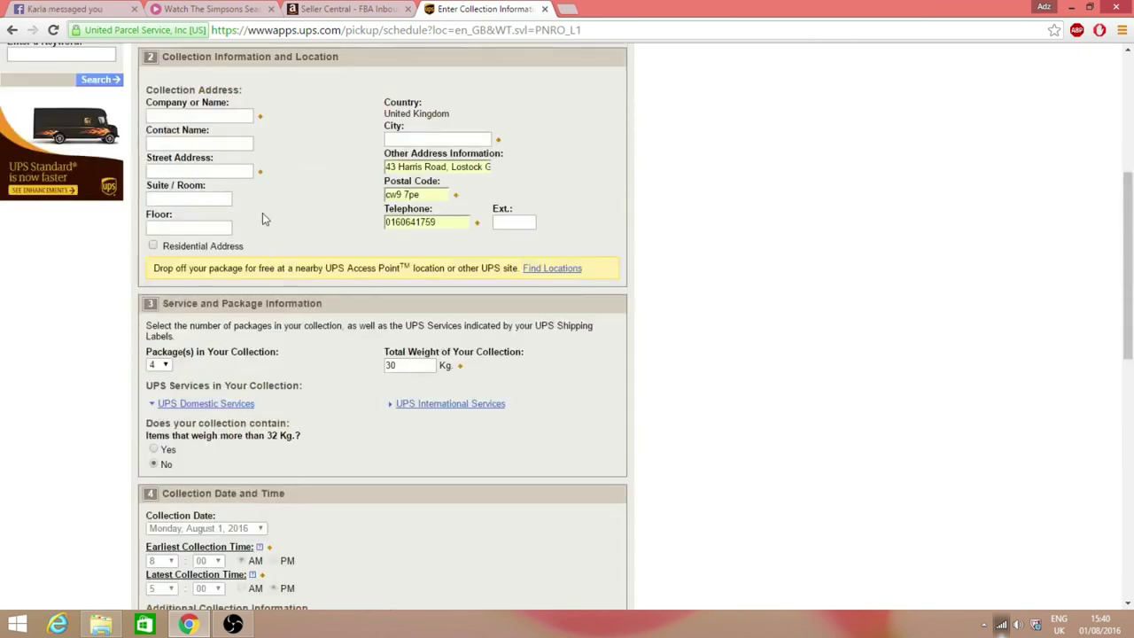
{"action": "scroll", "coordinate": [310, 232], "scroll_direction": "down", "scroll_amount": 3}
{"action": "scroll", "coordinate": [326, 241], "scroll_direction": "up", "scroll_amount": 1}
{"action": "scroll", "coordinate": [328, 248], "scroll_direction": "down", "scroll_amount": 5}
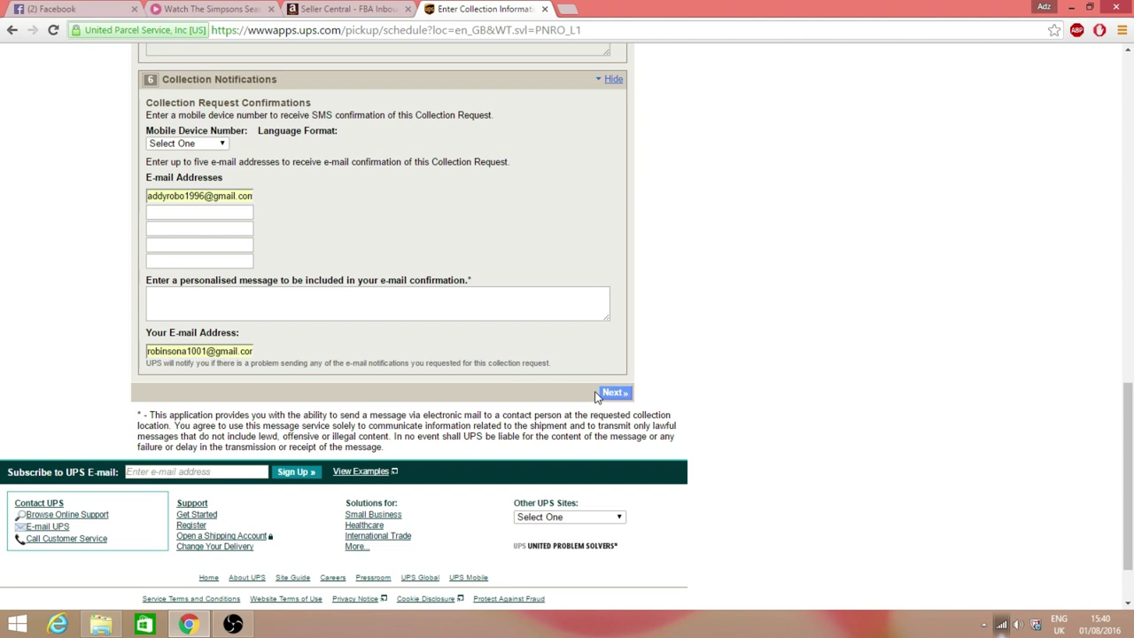
{"action": "left_click", "coordinate": [544, 9]}
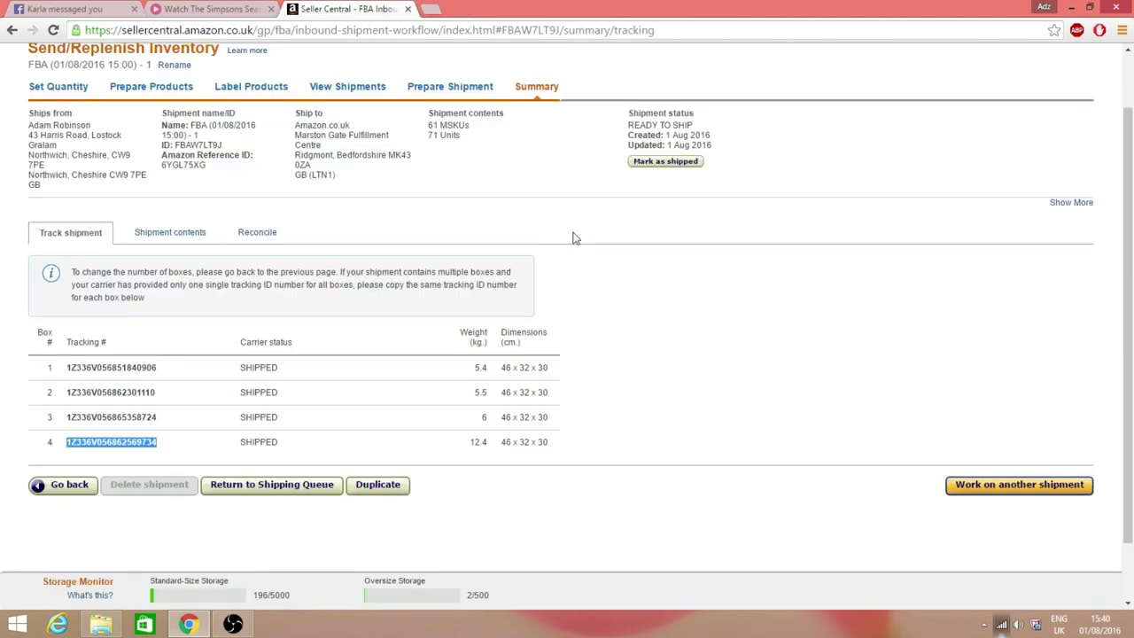